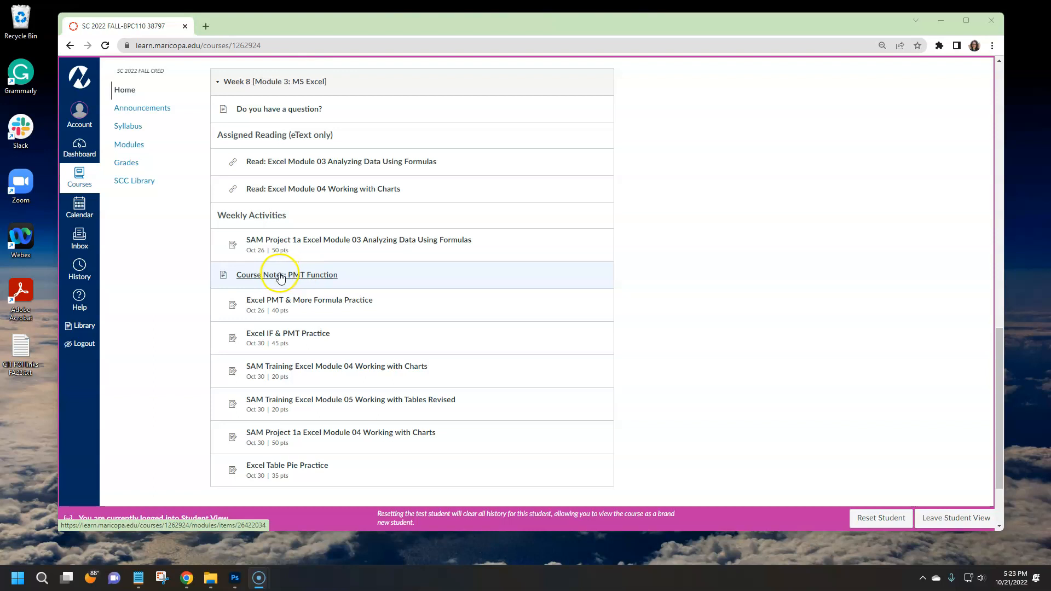
Open the Week 8 page "Course Notes: PMT Function" in a separate browser tab and switch to it
{"action": "right_click", "coordinate": [252, 278]}
{"action": "left_click", "coordinate": [321, 286]}
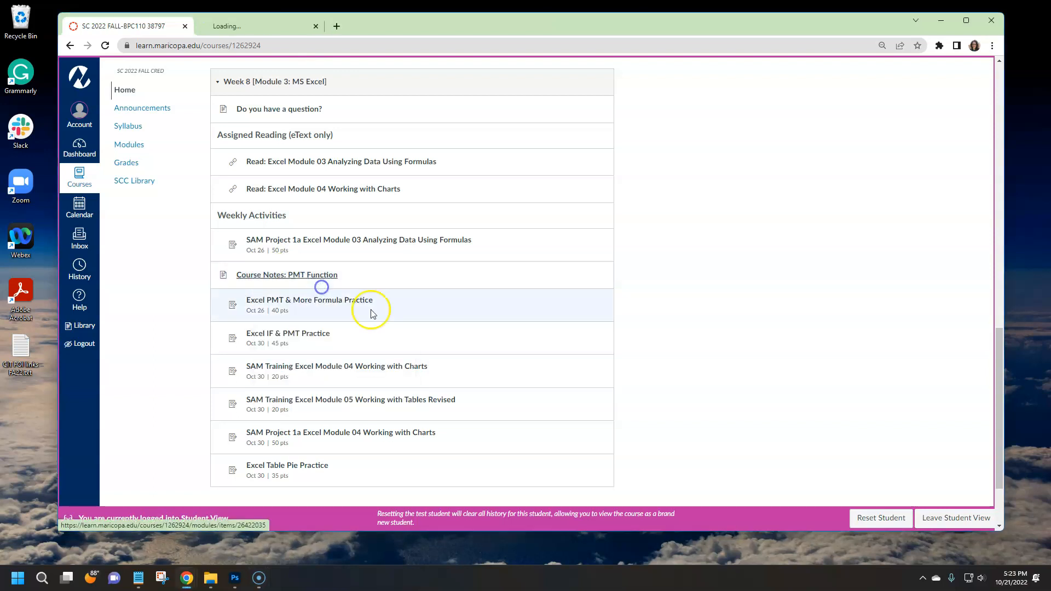
{"action": "left_click", "coordinate": [250, 26]}
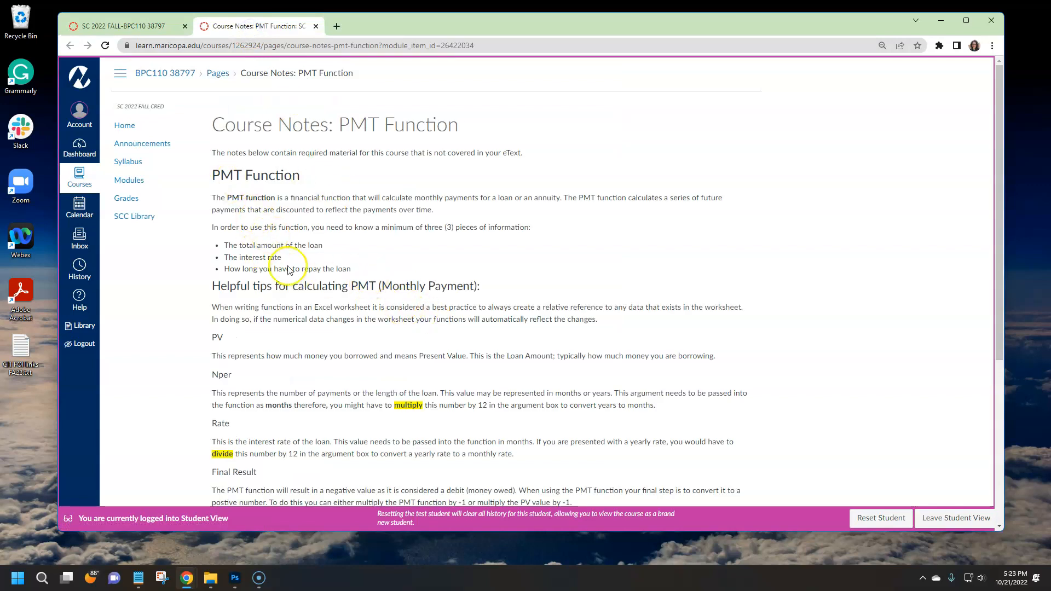
Review the course notes on calculating PMT, the Total Value of the Loan formula and the Bank Profit calculation
{"action": "scroll", "coordinate": [337, 265], "scroll_direction": "down", "scroll_amount": 1}
{"action": "scroll", "coordinate": [337, 263], "scroll_direction": "down", "scroll_amount": 4}
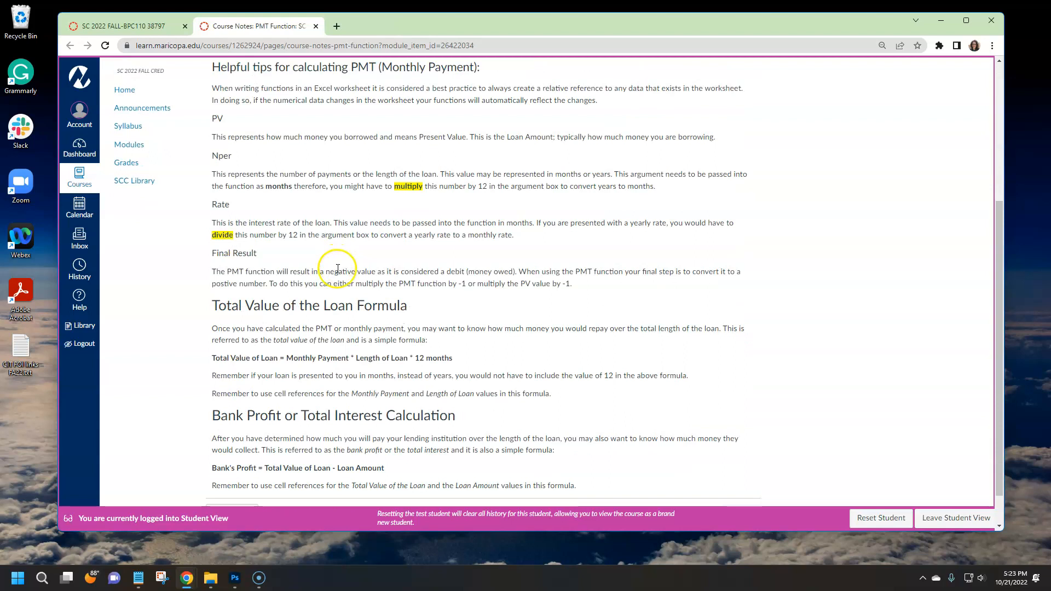
{"action": "left_click_drag", "start_coordinate": [212, 318], "coordinate": [299, 319]}
{"action": "left_click_drag", "start_coordinate": [211, 427], "coordinate": [257, 431]}
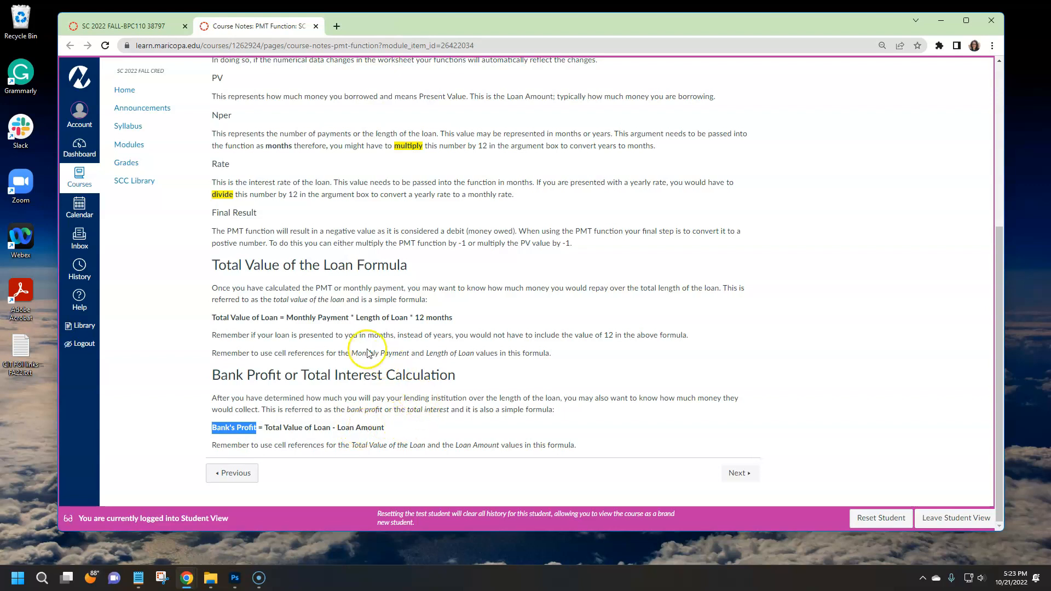
{"action": "scroll", "coordinate": [444, 372], "scroll_direction": "up", "scroll_amount": 4}
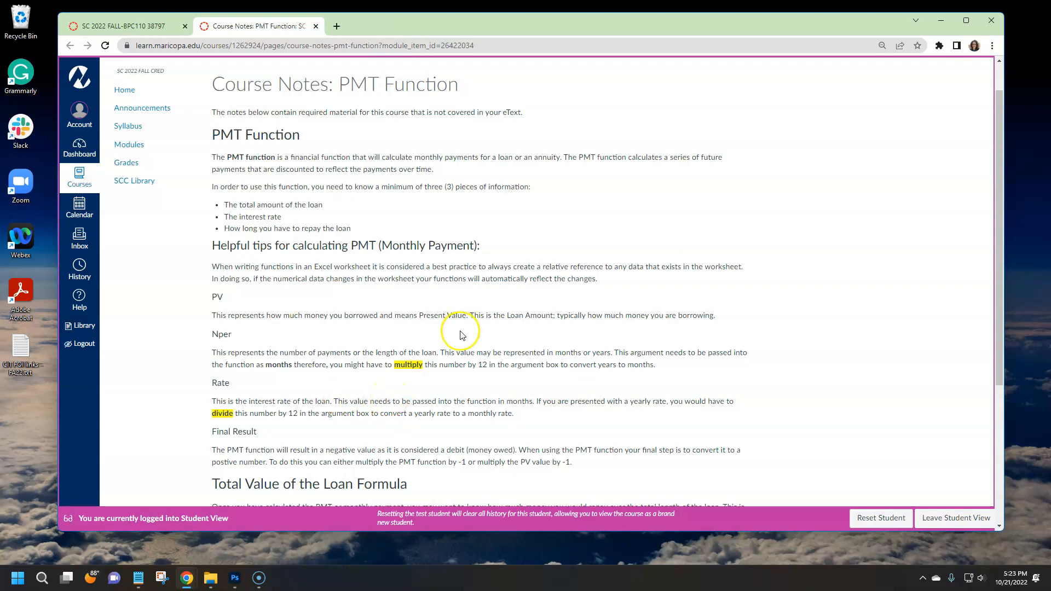
{"action": "double_click", "coordinate": [364, 245]}
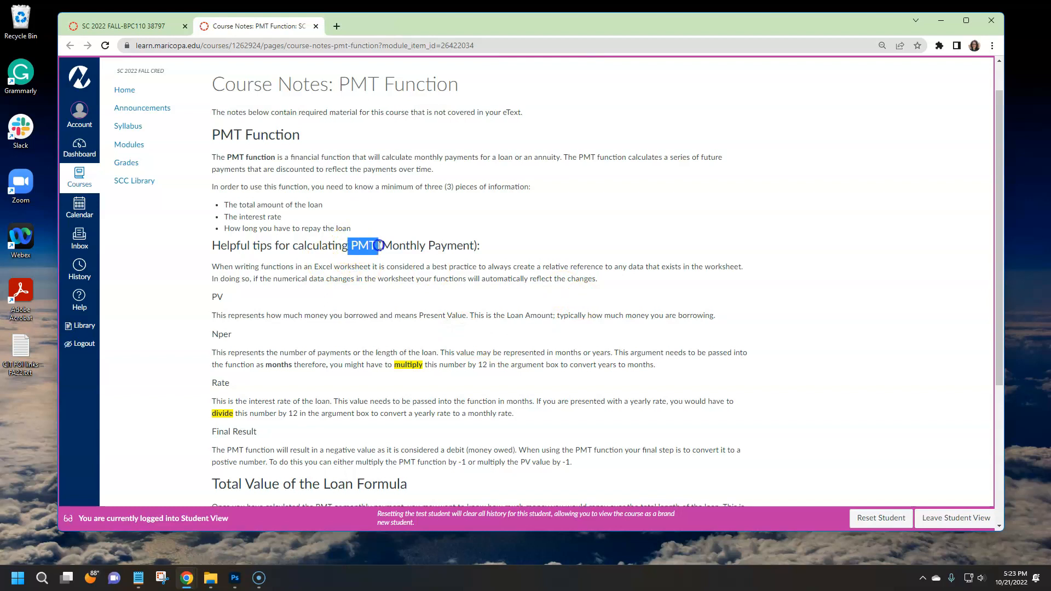
{"action": "left_click", "coordinate": [369, 306]}
{"action": "scroll", "coordinate": [414, 335], "scroll_direction": "up", "scroll_amount": 1}
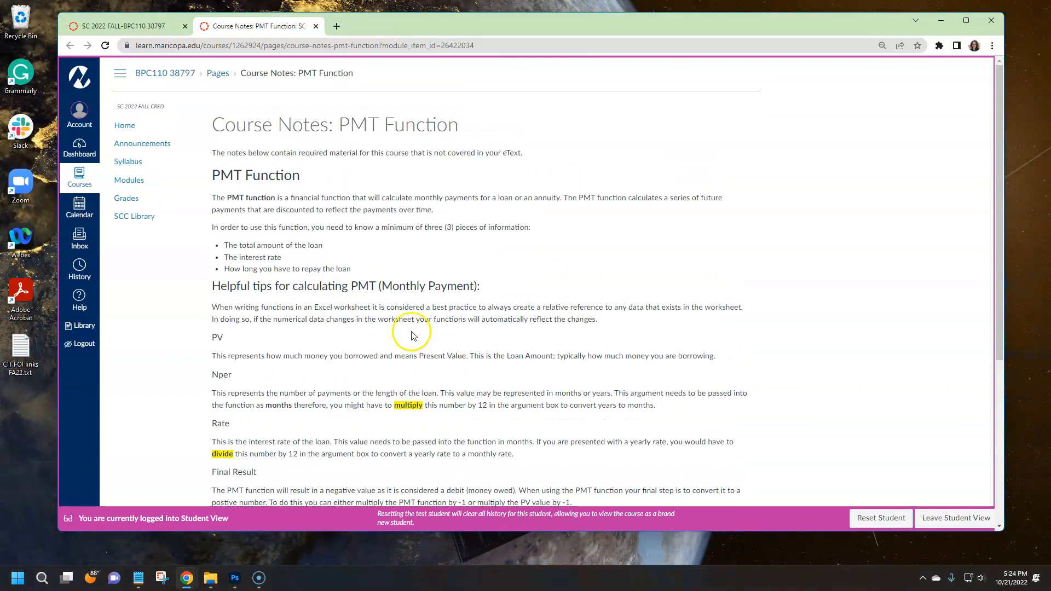
Open the Excel PMT & More Formula Practice assignment and download PMTFormula_Practice_StartFile.xlsx and PMTFormula_Practice_Key.pdf
{"action": "left_click", "coordinate": [154, 35]}
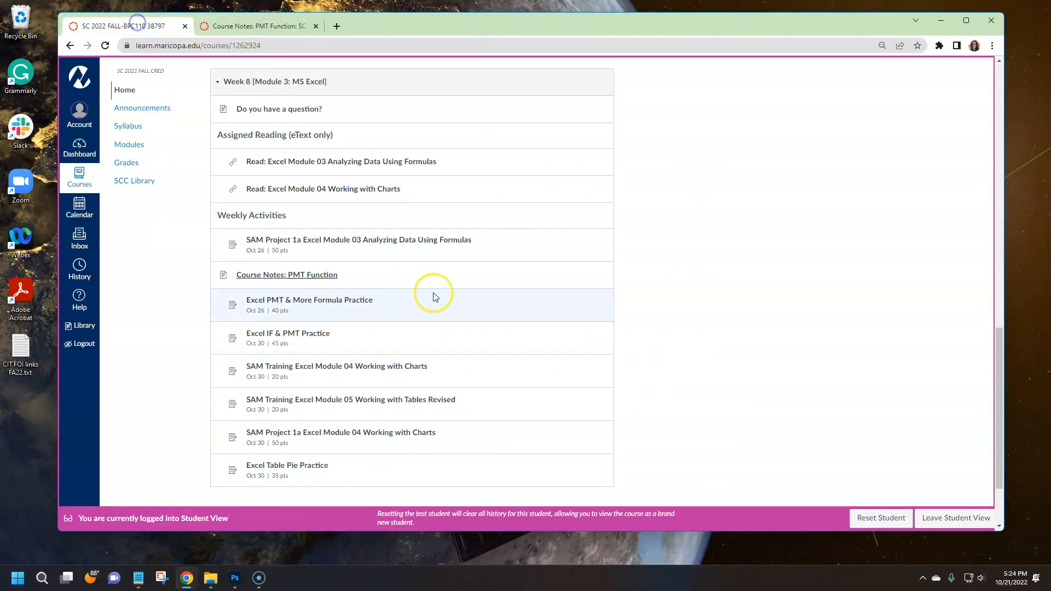
{"action": "left_click", "coordinate": [316, 307]}
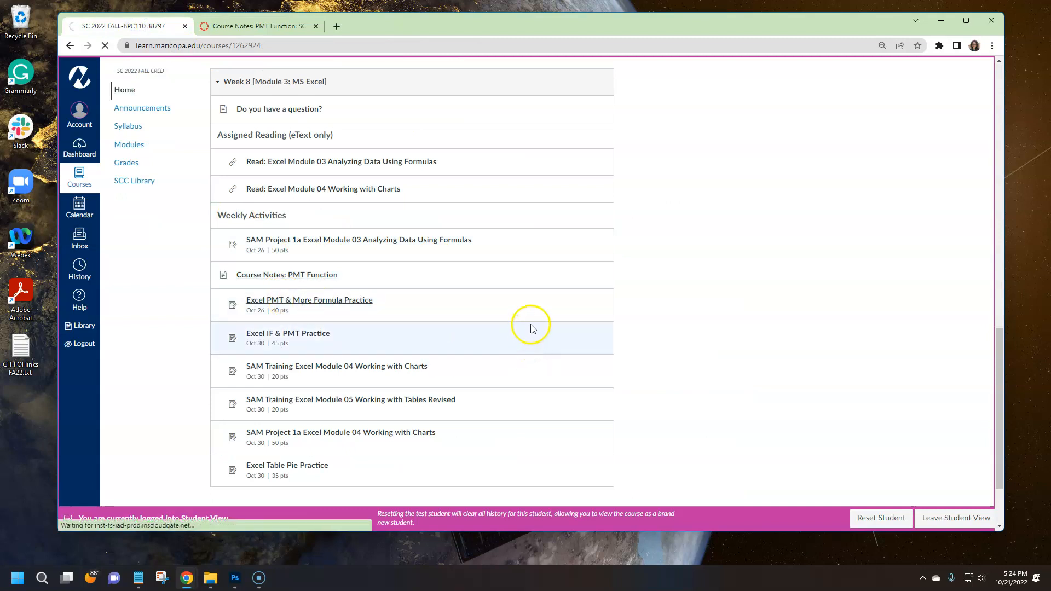
{"action": "left_click", "coordinate": [348, 252]}
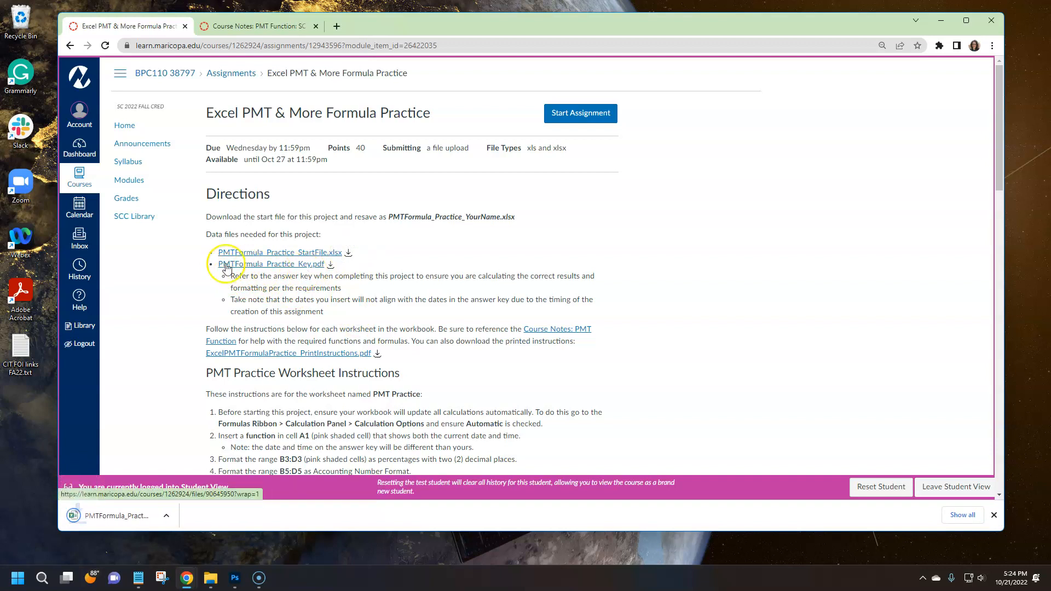
{"action": "left_click", "coordinate": [330, 265]}
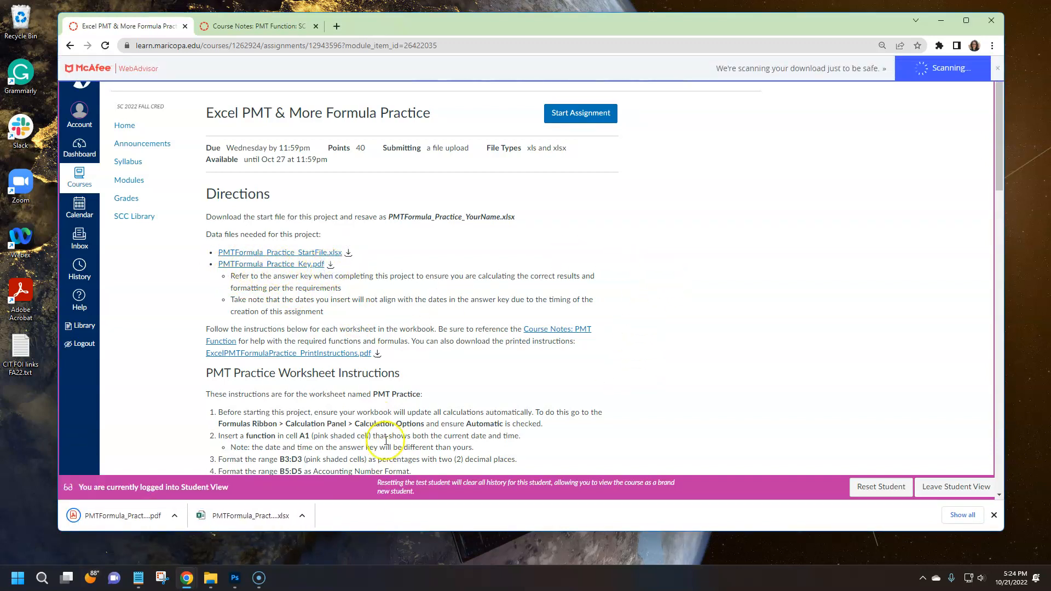
Open the downloaded start workbook and the answer key PDF, and look through both pages of the key
{"action": "left_click", "coordinate": [258, 519]}
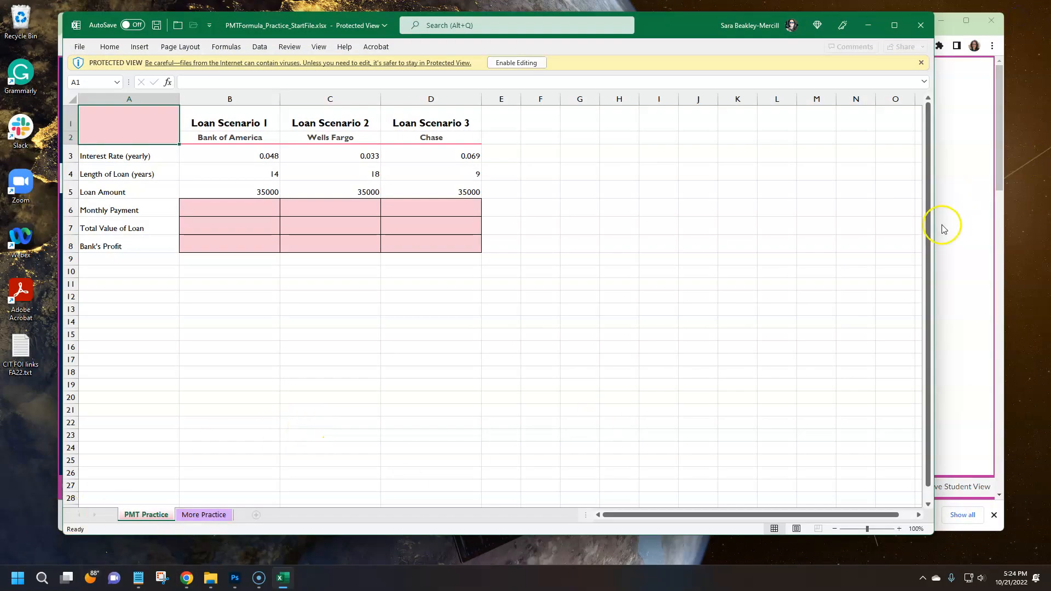
{"action": "left_click", "coordinate": [942, 225]}
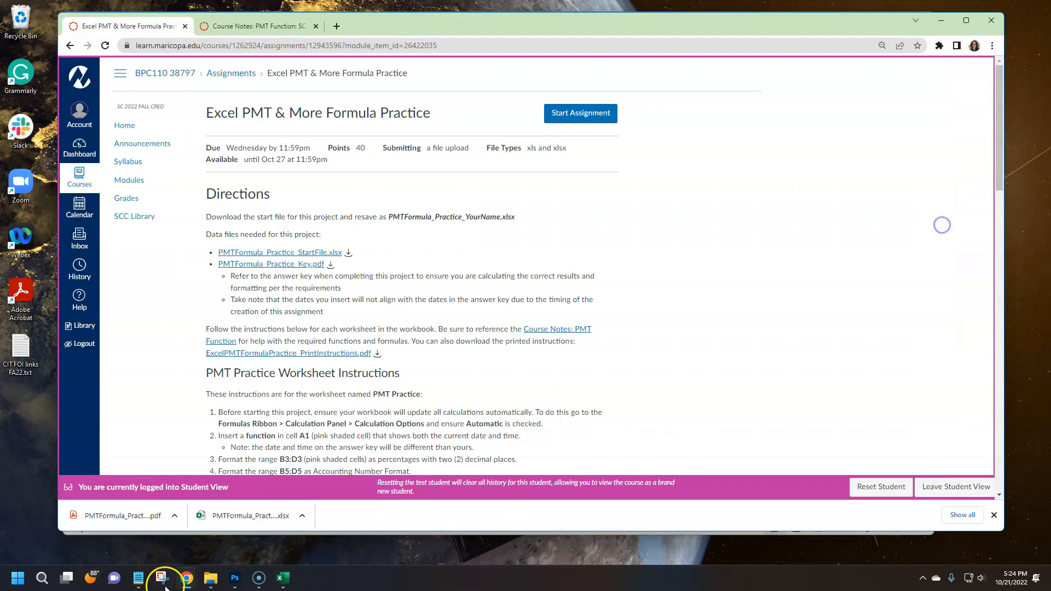
{"action": "left_click", "coordinate": [121, 517]}
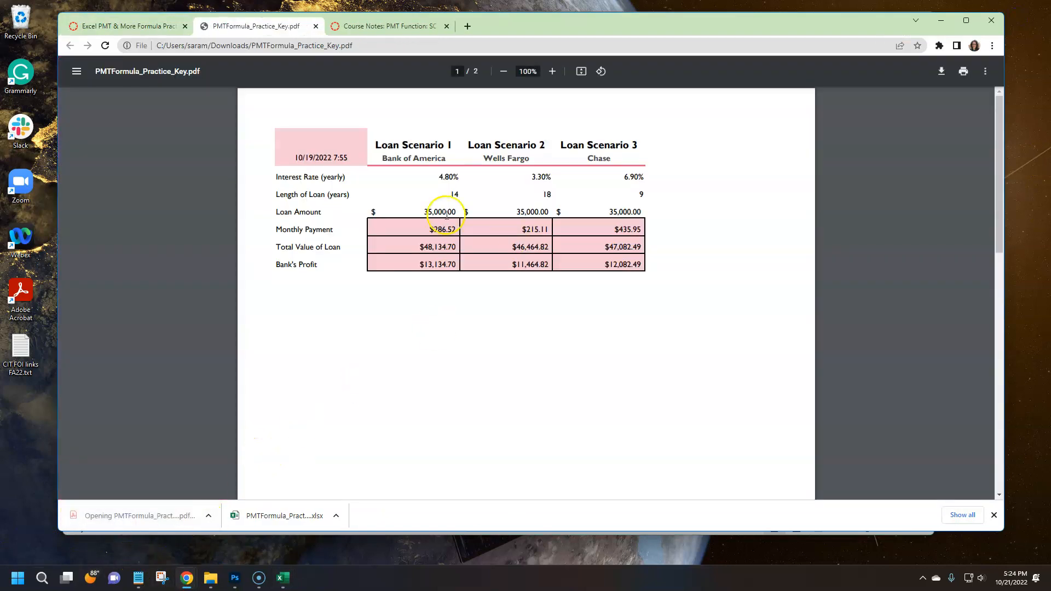
{"action": "scroll", "coordinate": [542, 296], "scroll_direction": "down", "scroll_amount": 15}
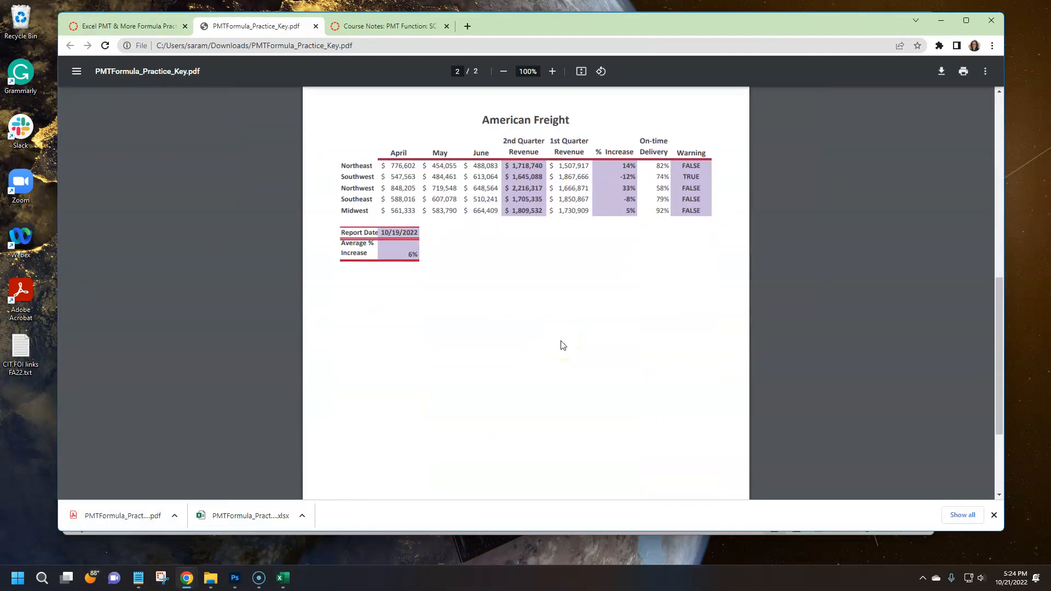
{"action": "scroll", "coordinate": [556, 341], "scroll_direction": "up", "scroll_amount": 15}
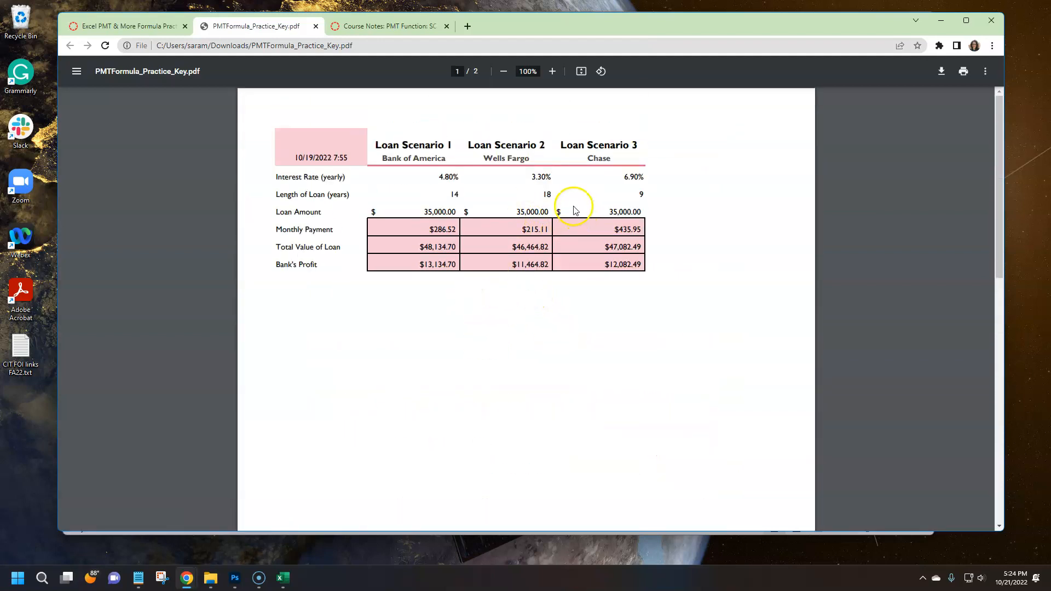
Arrange the windows side by side, with the start workbook on one half and the browser on the other
{"action": "left_click_drag", "start_coordinate": [678, 25], "coordinate": [646, 34]}
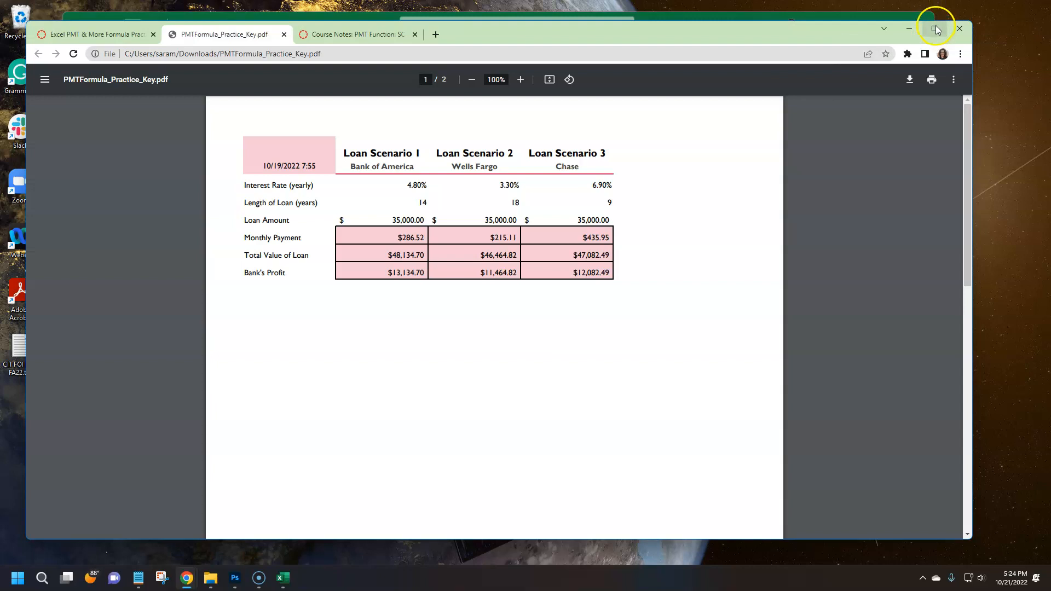
{"action": "mouse_move", "coordinate": [936, 29]}
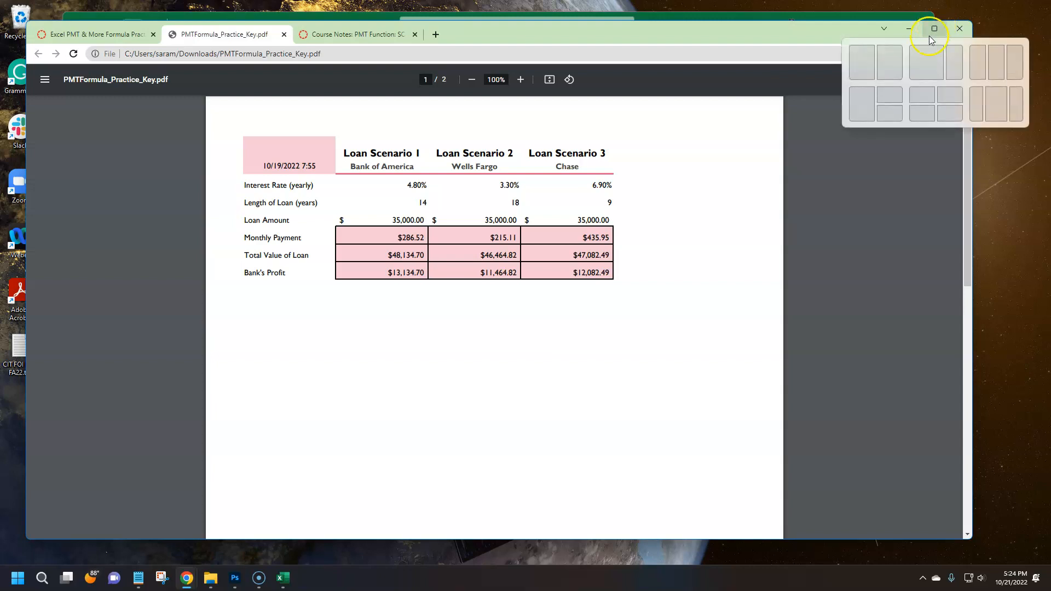
{"action": "left_click", "coordinate": [888, 63]}
{"action": "left_click", "coordinate": [183, 103]}
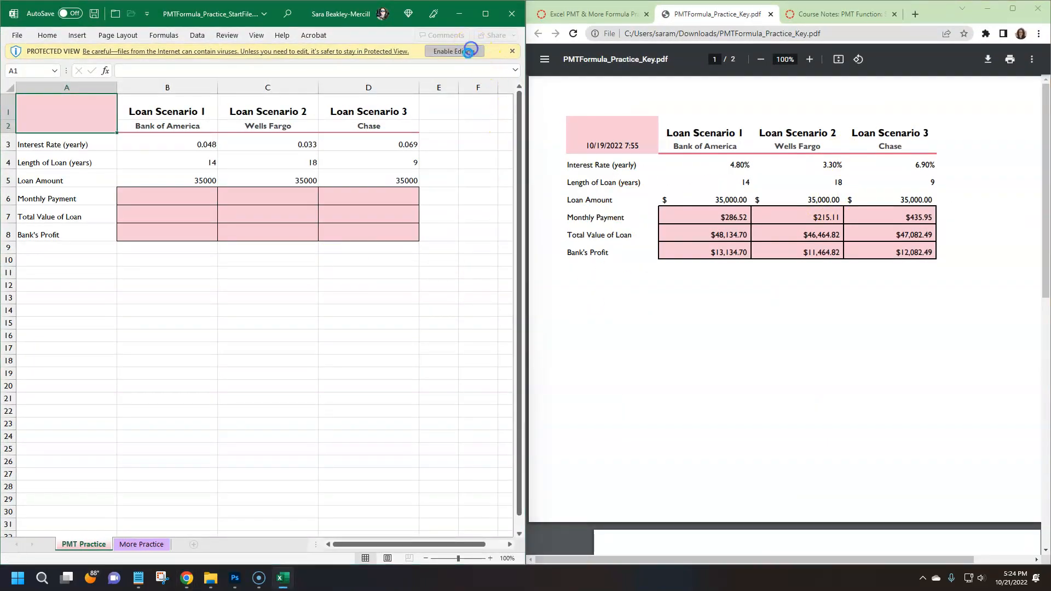
Take the start workbook out of Protected View so it can be edited
{"action": "left_click", "coordinate": [454, 51]}
{"action": "mouse_move", "coordinate": [907, 41]}
{"action": "left_click", "coordinate": [832, 77]}
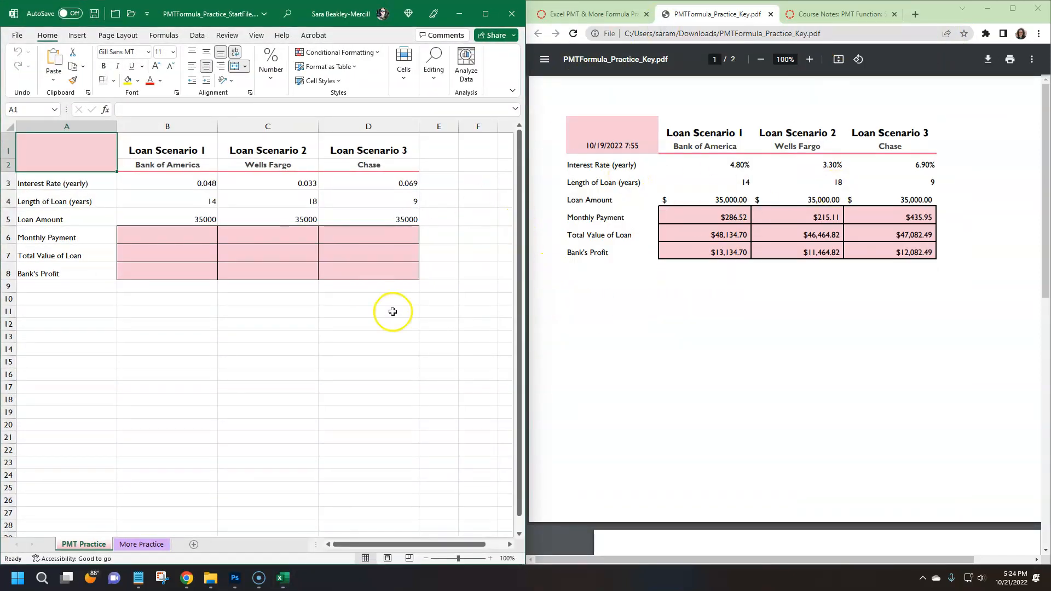
Check the PMT course notes tab, then display the PMT Practice Worksheet Instructions on the assignment page
{"action": "left_click", "coordinate": [836, 14]}
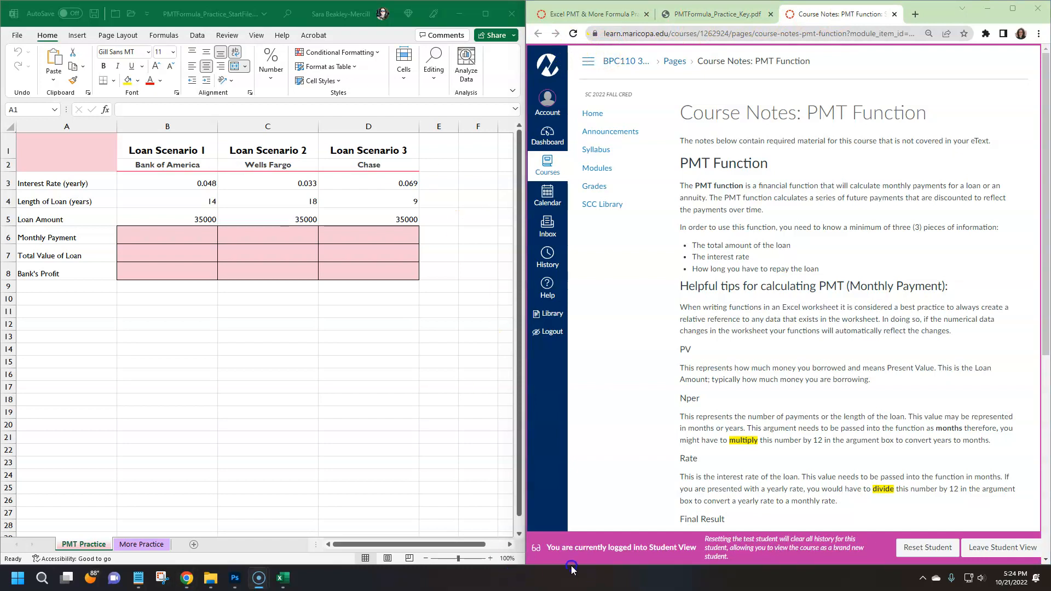
{"action": "left_click", "coordinate": [601, 12]}
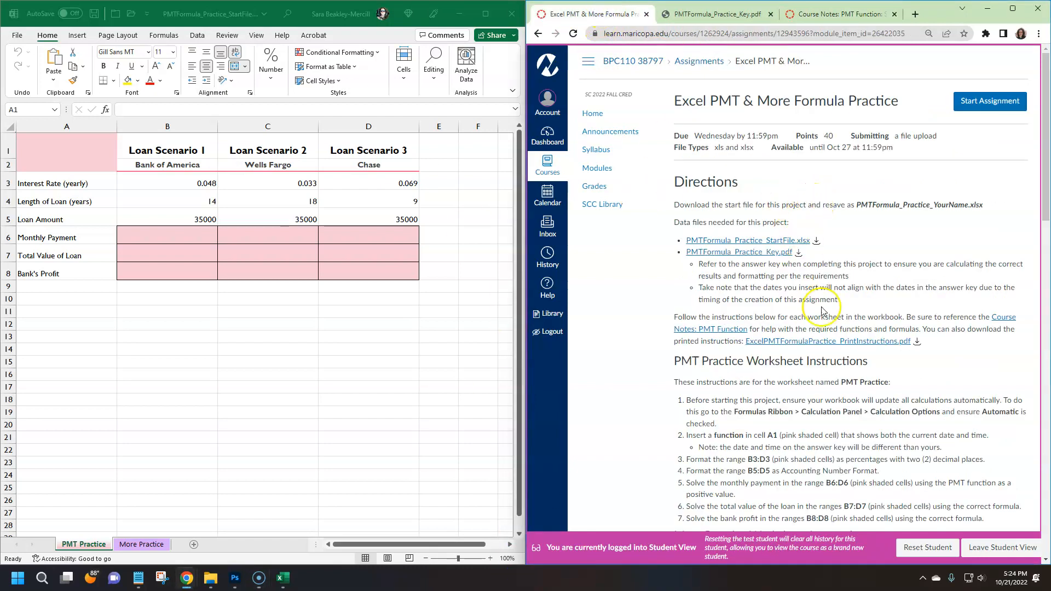
{"action": "scroll", "coordinate": [821, 307], "scroll_direction": "down", "scroll_amount": 1}
{"action": "scroll", "coordinate": [821, 307], "scroll_direction": "down", "scroll_amount": 3}
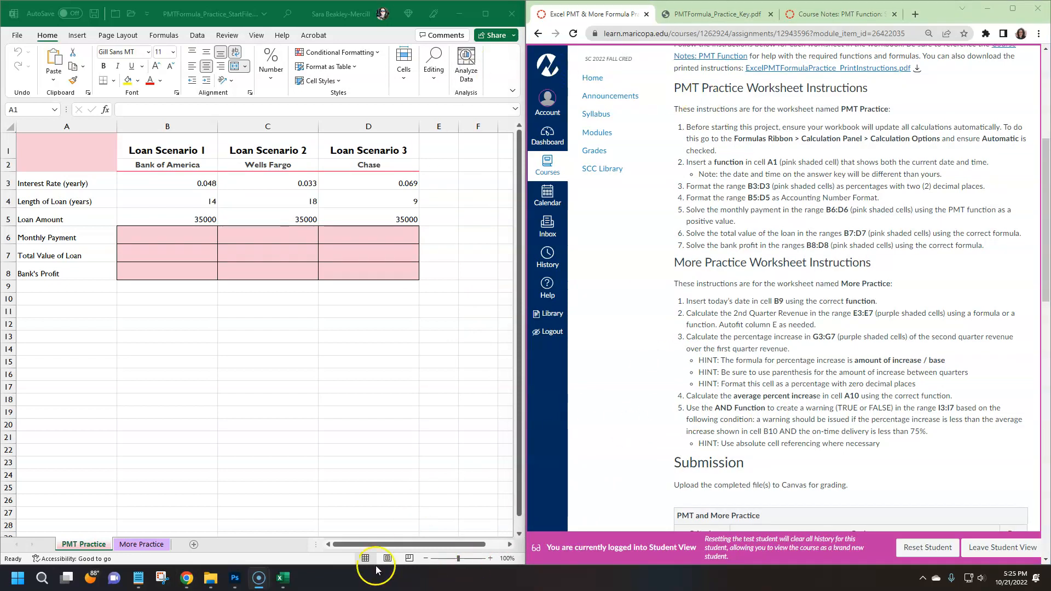
Ensure the workbook's calculation option is set to Automatic
{"action": "left_click", "coordinate": [489, 559]}
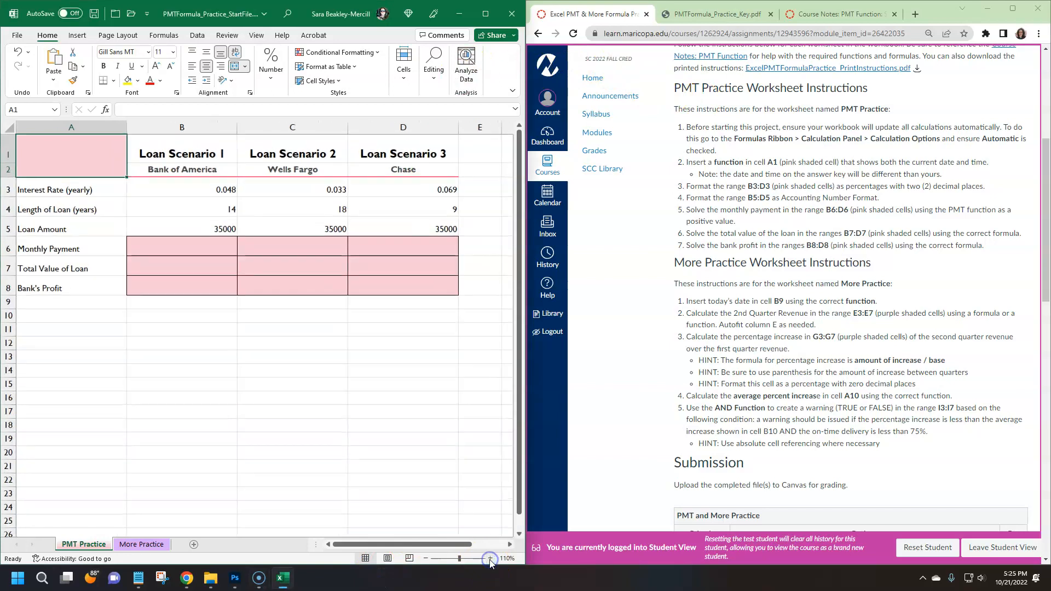
{"action": "left_click", "coordinate": [490, 558]}
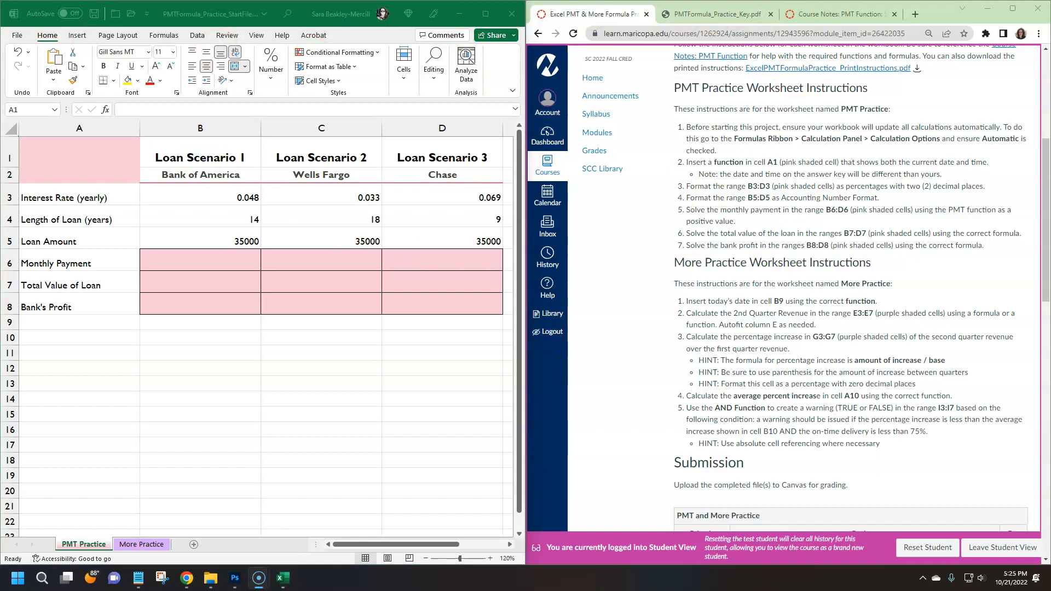
{"action": "left_click", "coordinate": [164, 36]}
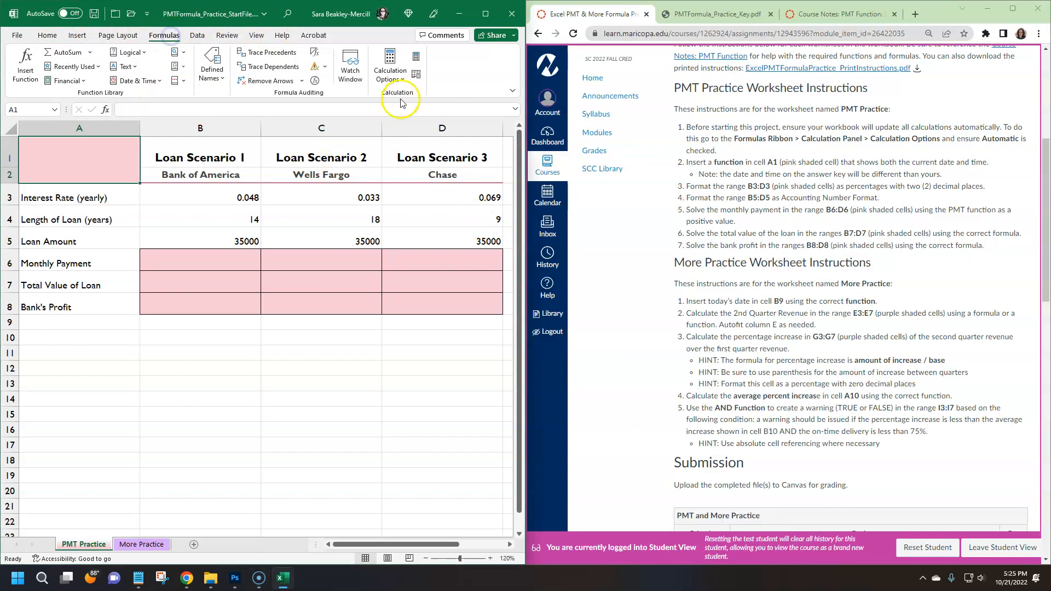
{"action": "left_click", "coordinate": [390, 71]}
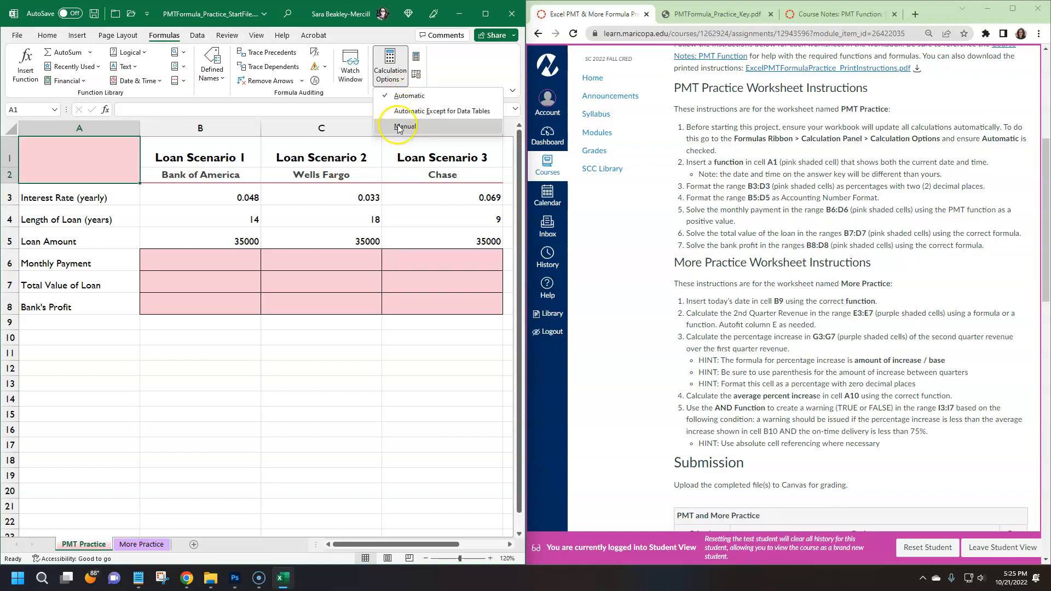
{"action": "left_click", "coordinate": [400, 97]}
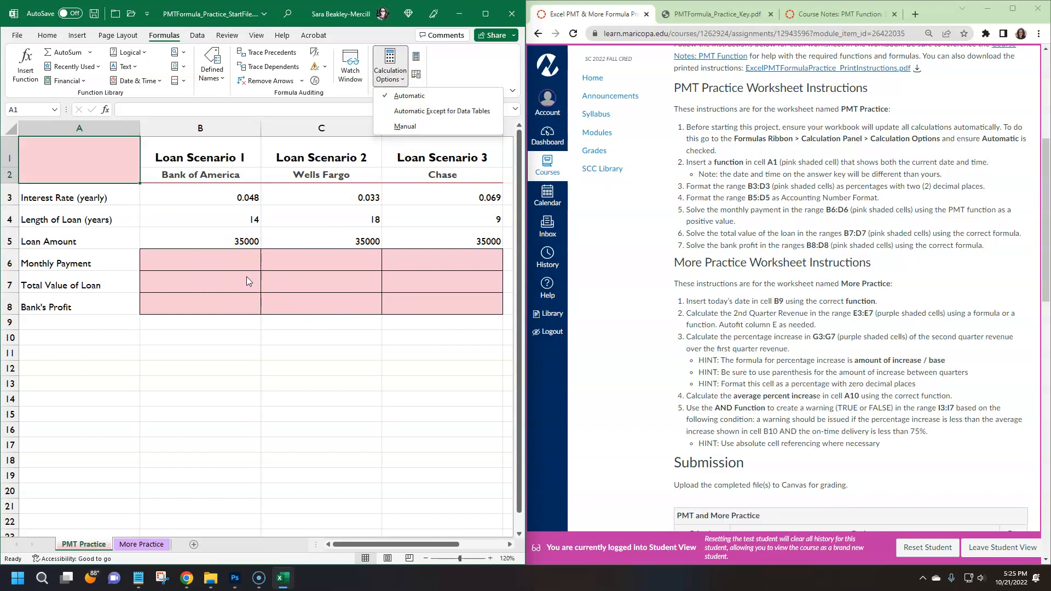
{"action": "left_click", "coordinate": [237, 266]}
{"action": "left_click", "coordinate": [406, 97]}
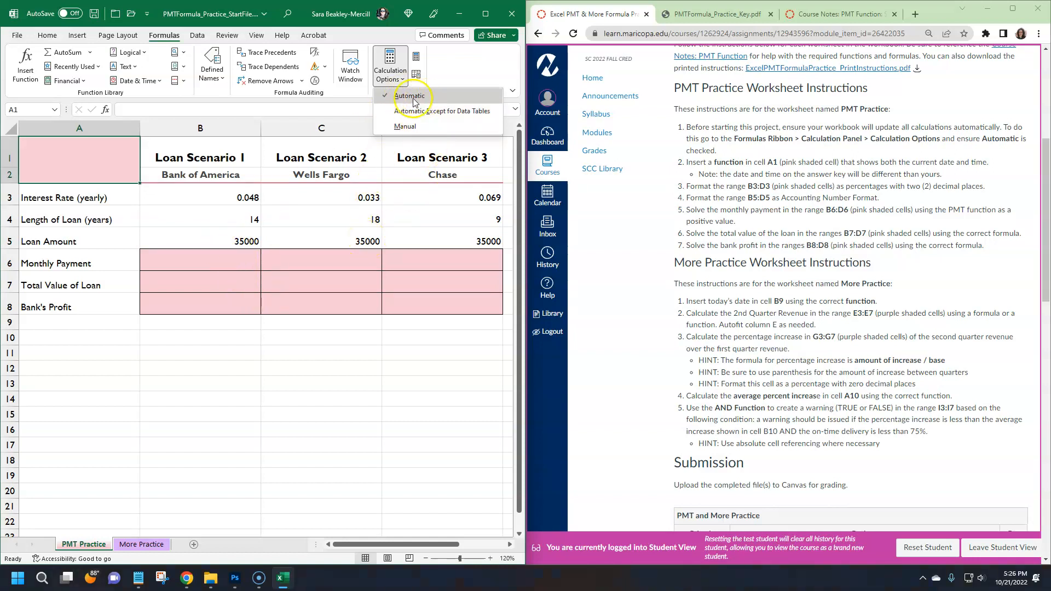
{"action": "left_click", "coordinate": [409, 101]}
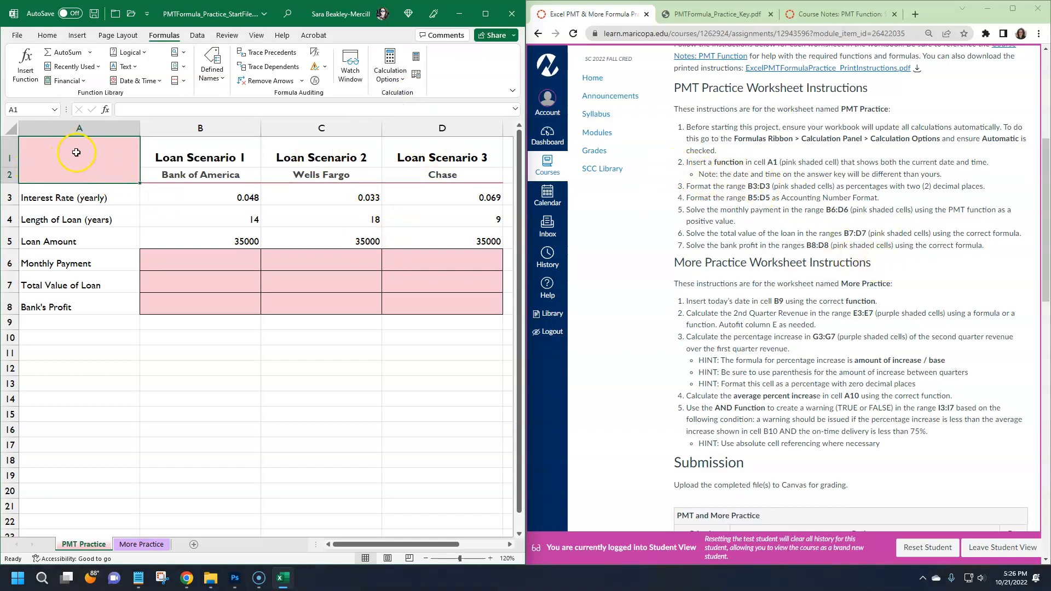
Review the instruction for cell A1, then browse the Logical, Lookup & Reference and Math & Trig function lists
{"action": "left_click_drag", "start_coordinate": [714, 162], "coordinate": [1003, 170]}
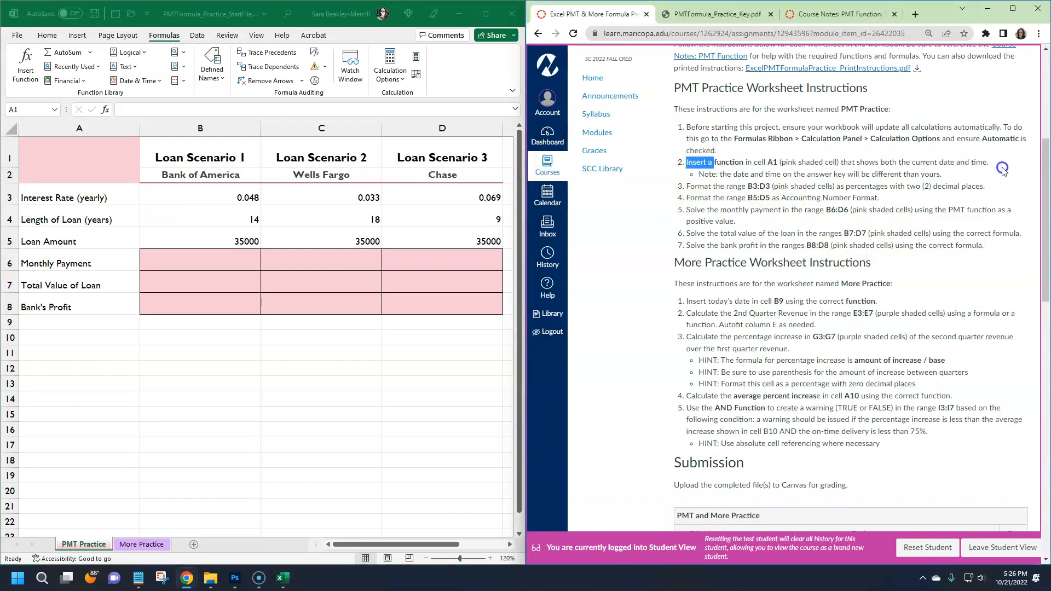
{"action": "left_click", "coordinate": [957, 172]}
{"action": "left_click", "coordinate": [787, 287]}
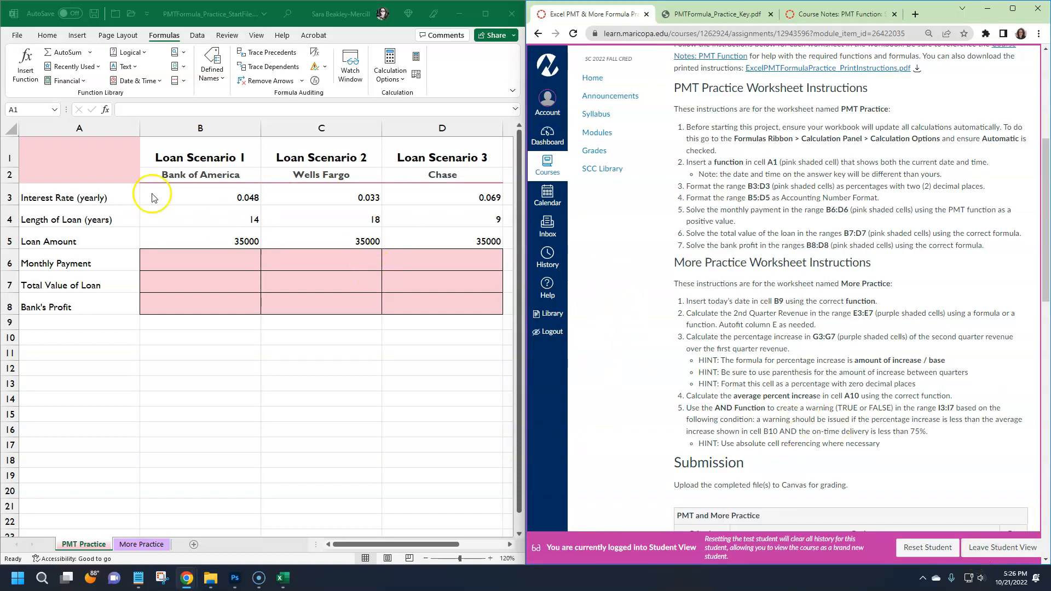
{"action": "left_click", "coordinate": [69, 160]}
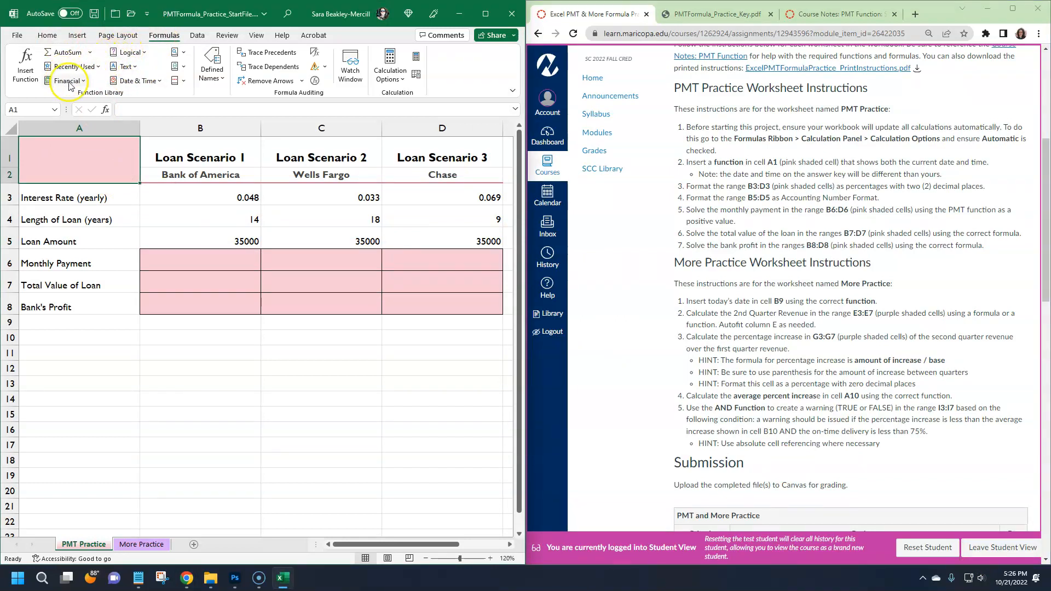
{"action": "left_click", "coordinate": [144, 53]}
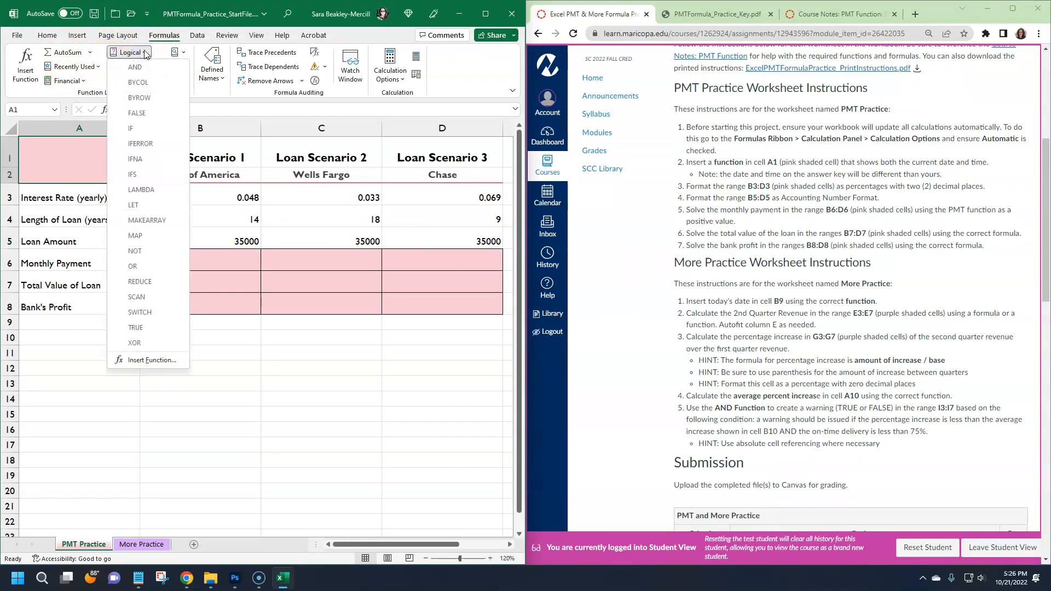
{"action": "left_click", "coordinate": [146, 52]}
{"action": "left_click", "coordinate": [187, 55]}
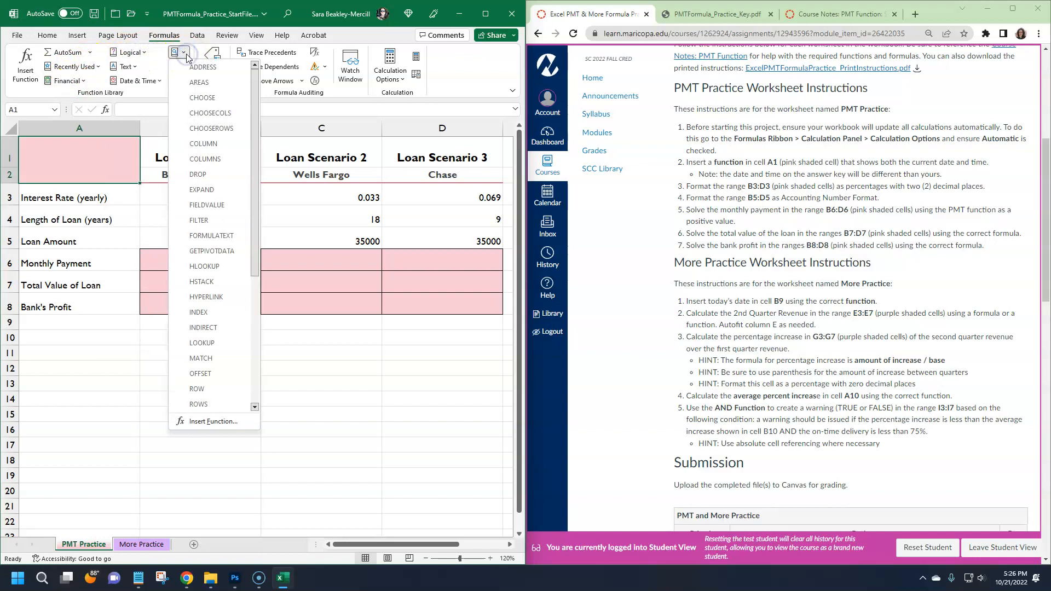
{"action": "left_click", "coordinate": [187, 56]}
{"action": "left_click", "coordinate": [185, 67]}
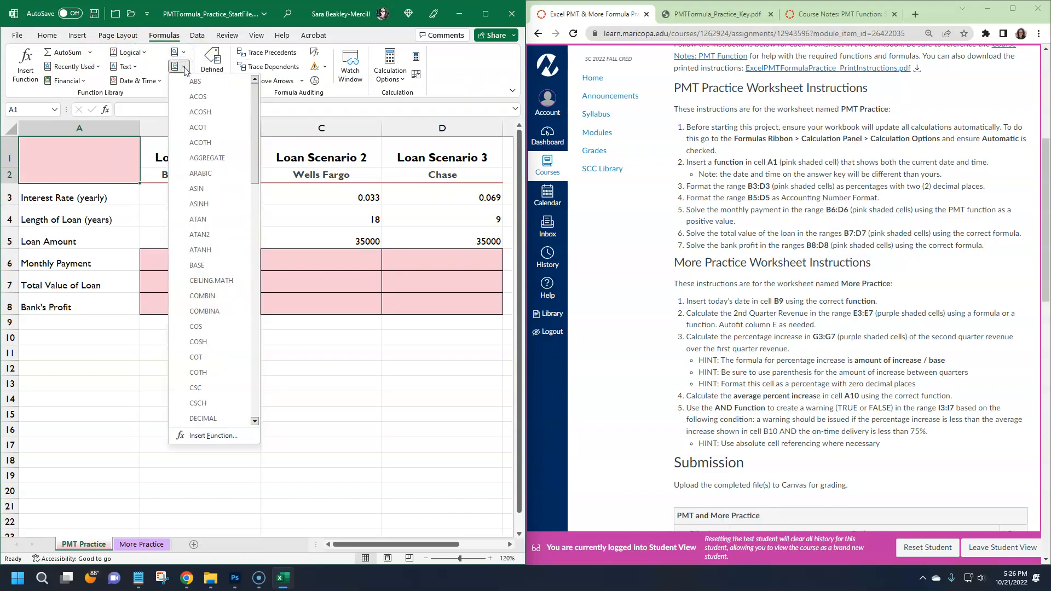
{"action": "left_click", "coordinate": [184, 66]}
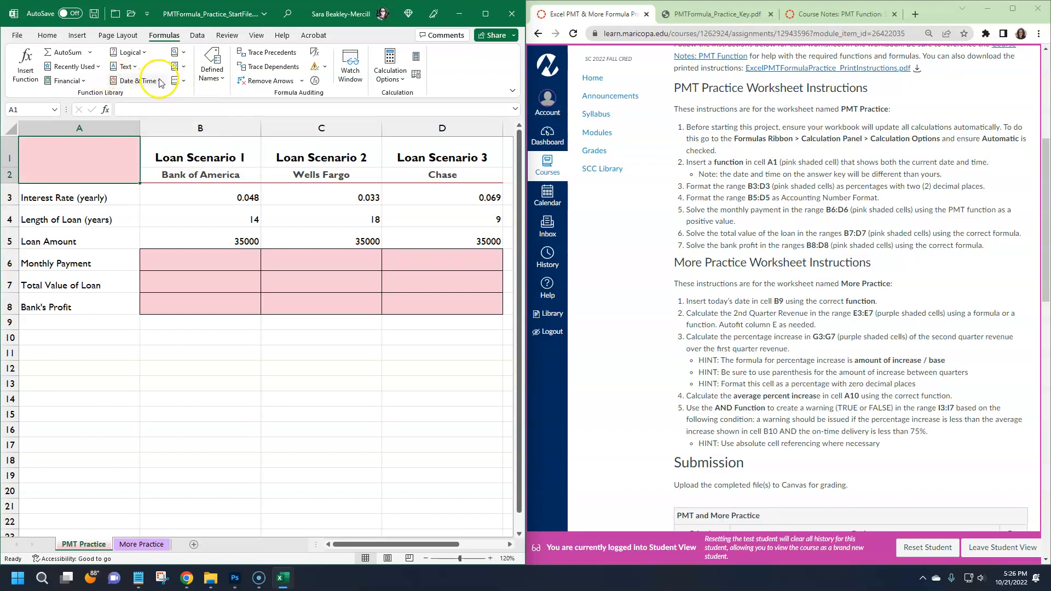
Insert the NOW function in cell A1 to show the current date and time
{"action": "left_click", "coordinate": [159, 81]}
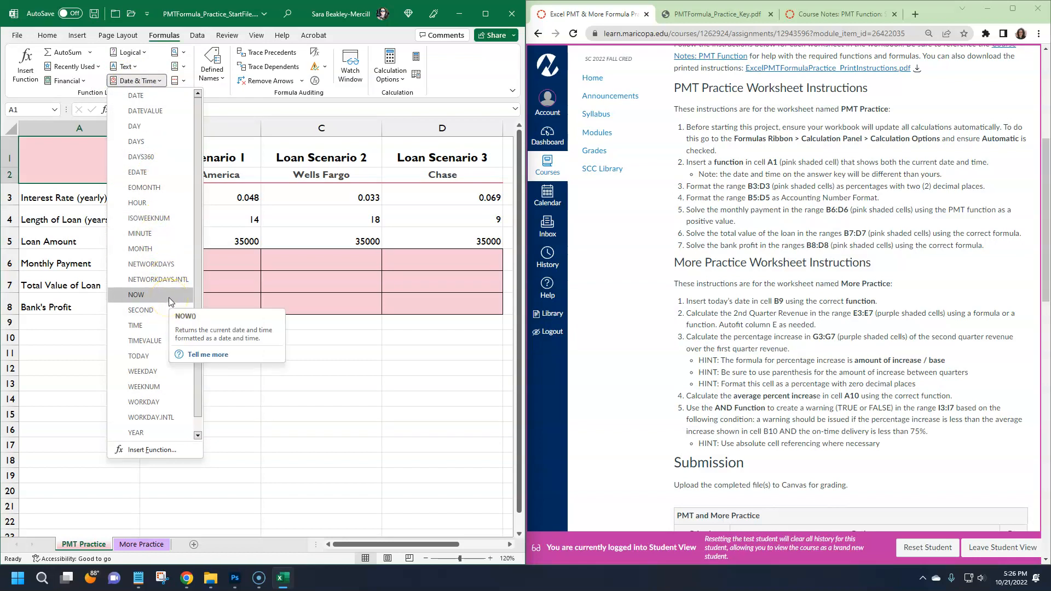
{"action": "left_click", "coordinate": [145, 358]}
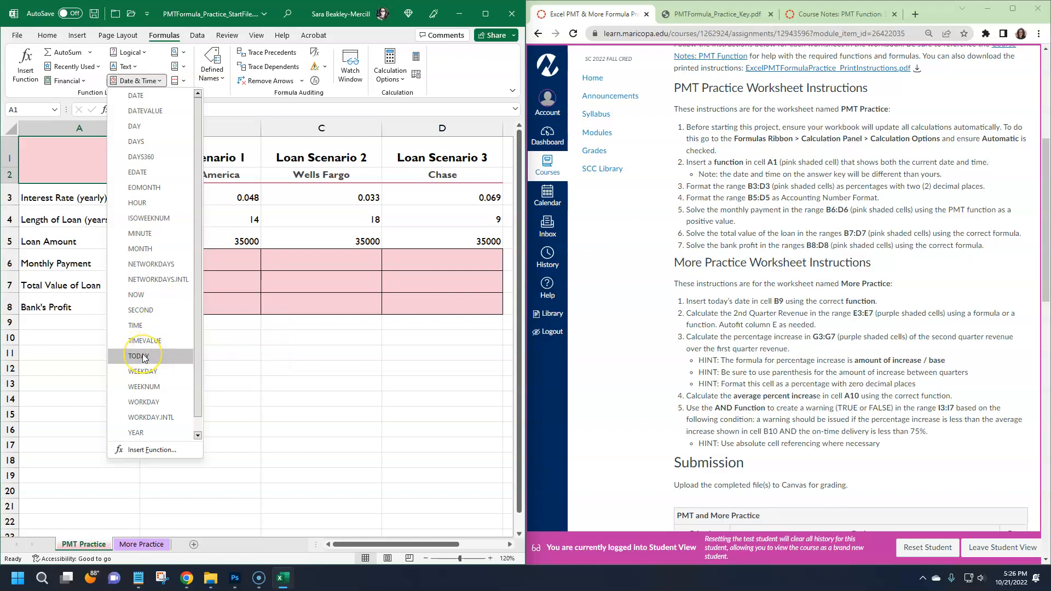
{"action": "left_click", "coordinate": [143, 297]}
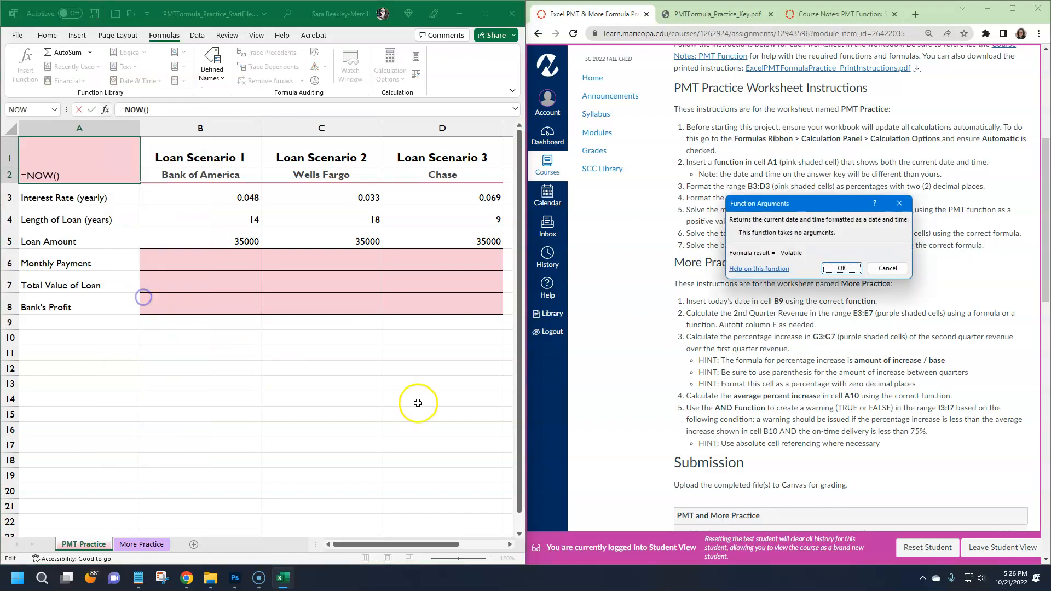
{"action": "left_click_drag", "start_coordinate": [838, 197], "coordinate": [252, 324]}
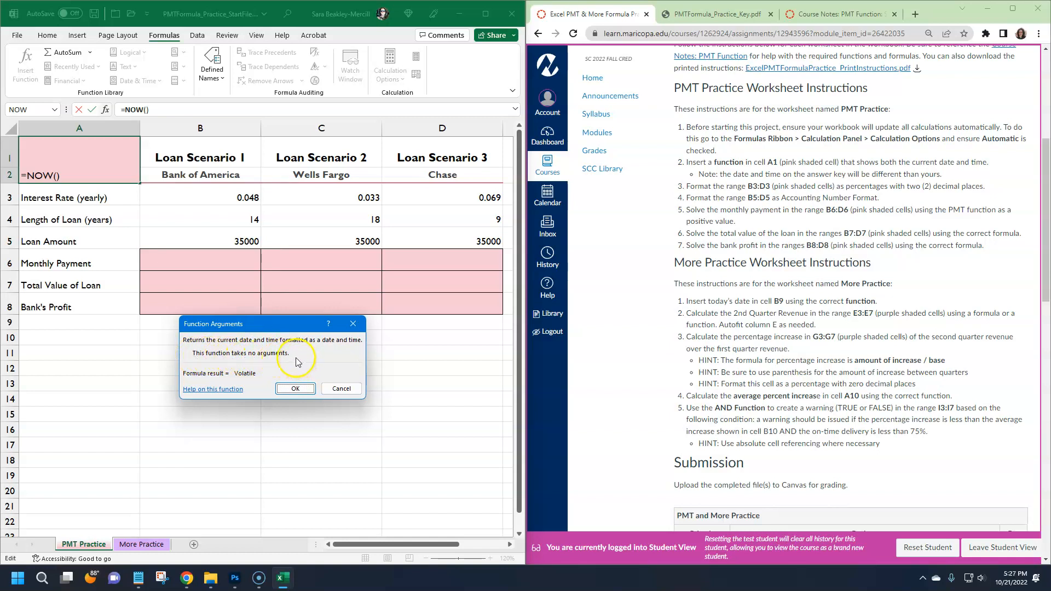
{"action": "left_click", "coordinate": [298, 390]}
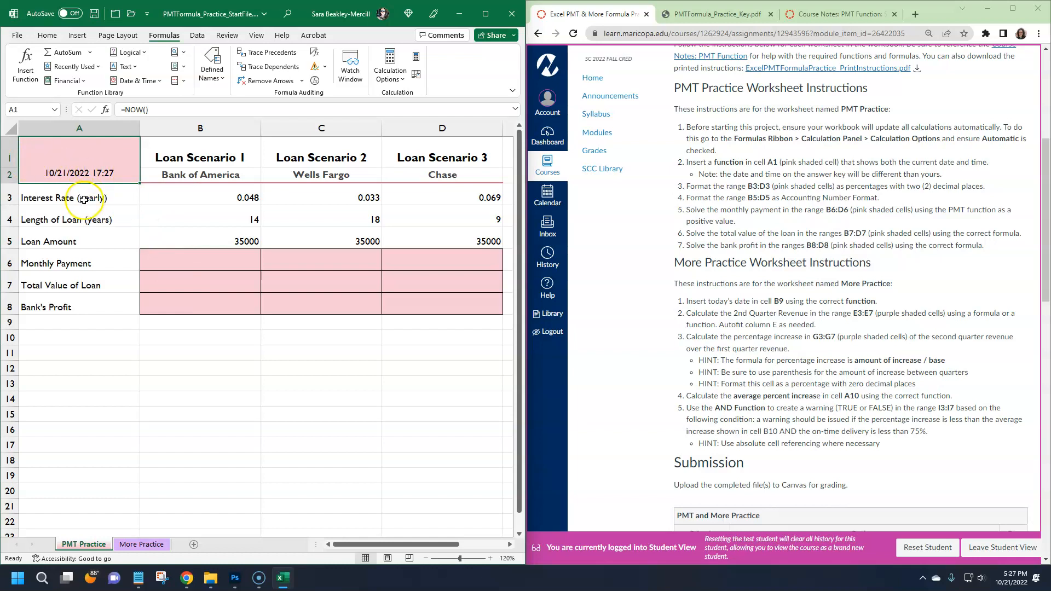
Check the instruction for B3:D3, then format those yearly interest rates as percentages
{"action": "left_click", "coordinate": [734, 193]}
{"action": "left_click_drag", "start_coordinate": [688, 187], "coordinate": [994, 193]}
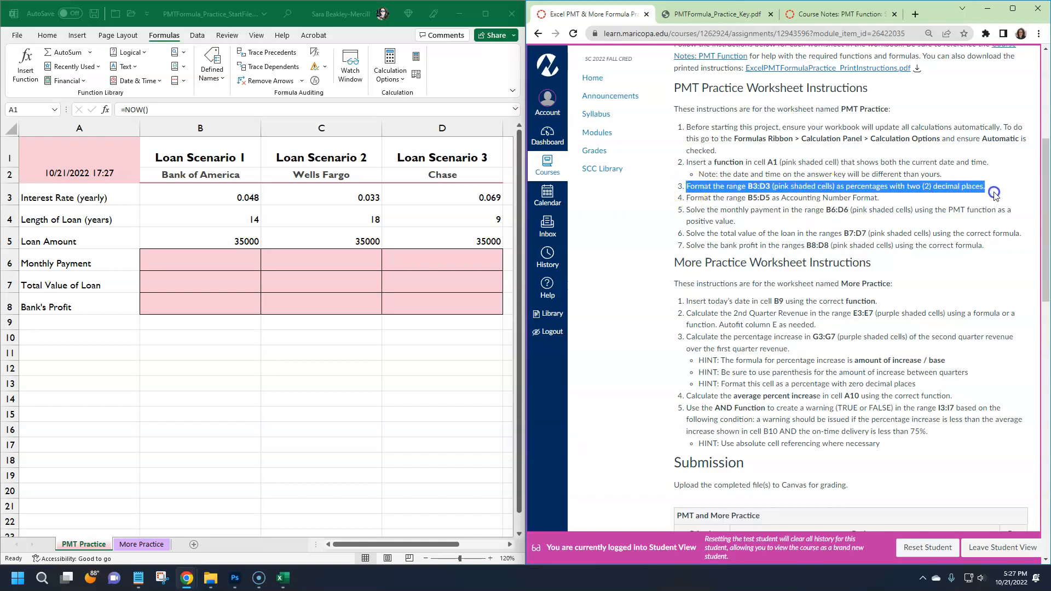
{"action": "left_click", "coordinate": [938, 235]}
{"action": "left_click", "coordinate": [332, 354]}
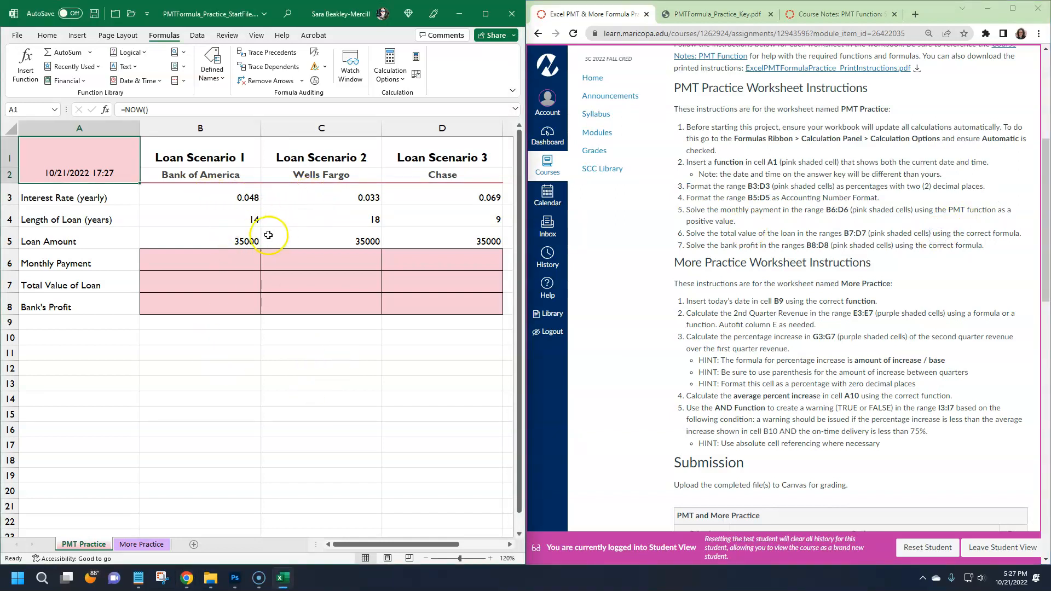
{"action": "left_click_drag", "start_coordinate": [162, 194], "coordinate": [484, 198]}
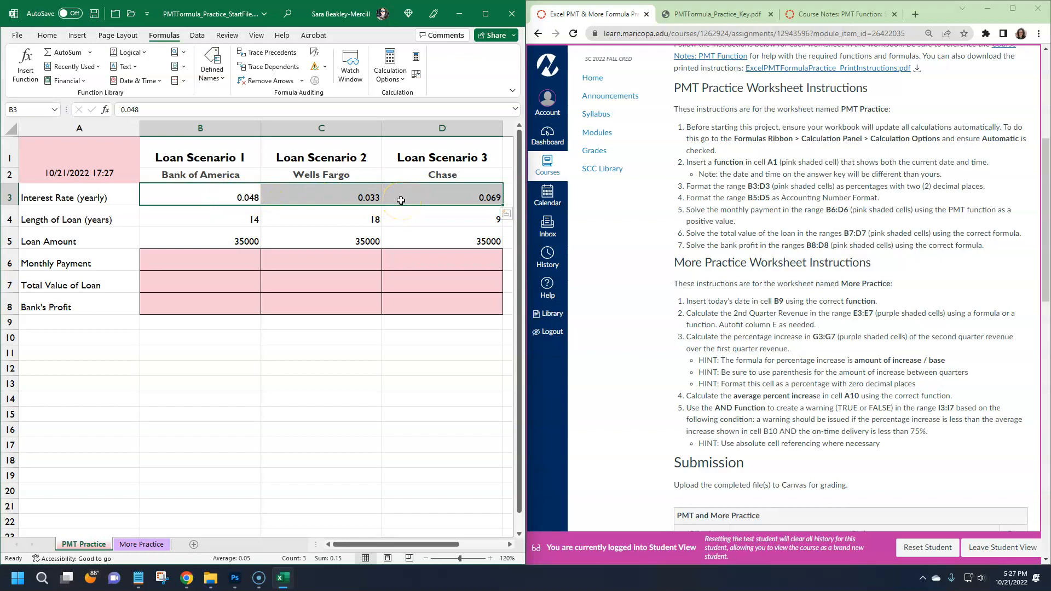
{"action": "left_click", "coordinate": [47, 35]}
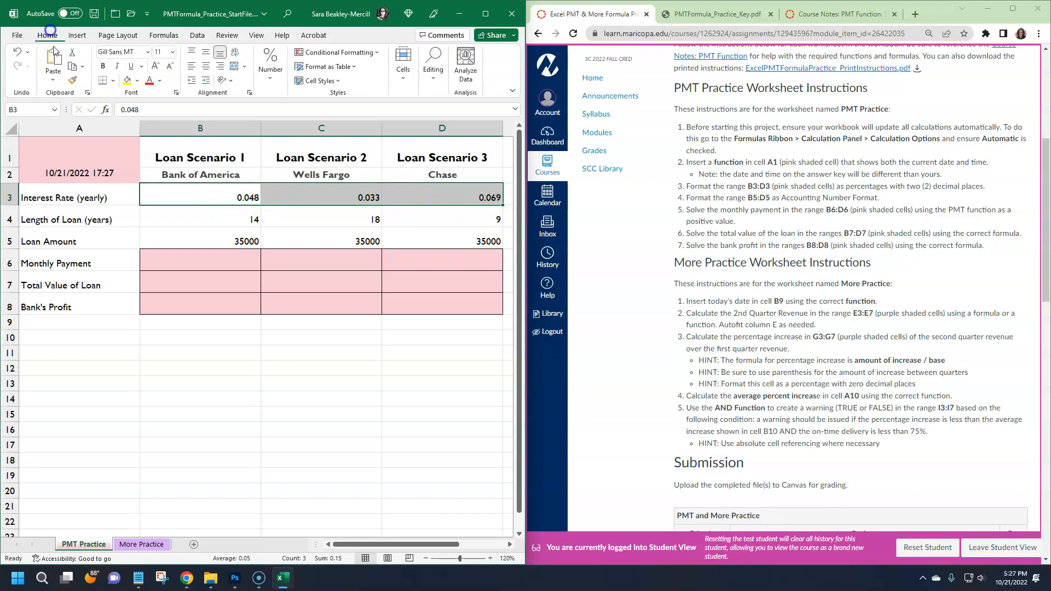
{"action": "left_click", "coordinate": [269, 80]}
{"action": "left_click", "coordinate": [286, 125]}
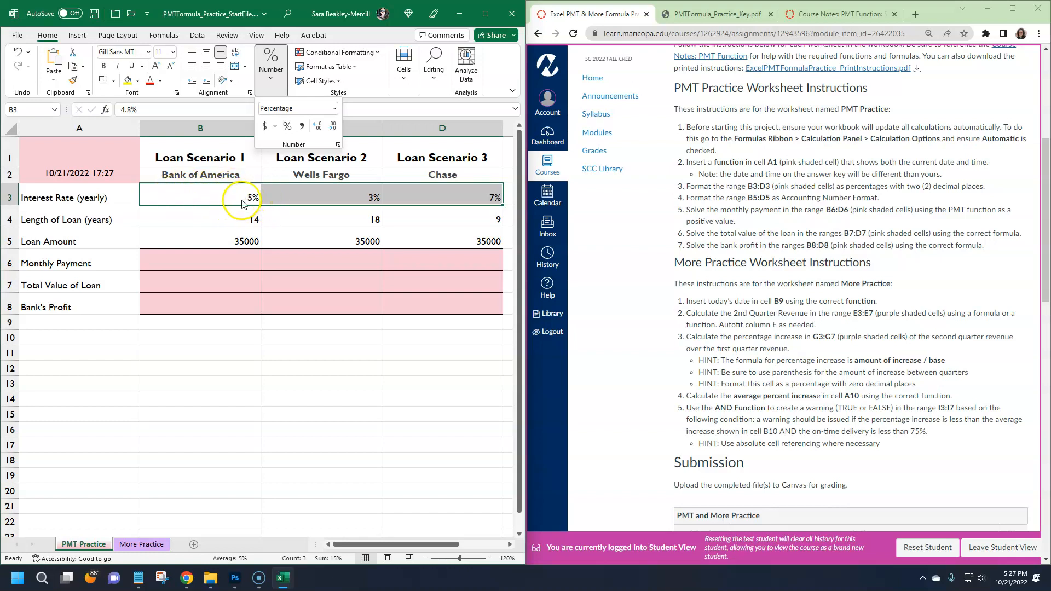
Increase the precision of the interest rates in B3:D3 to two decimal places
{"action": "left_click", "coordinate": [228, 198]}
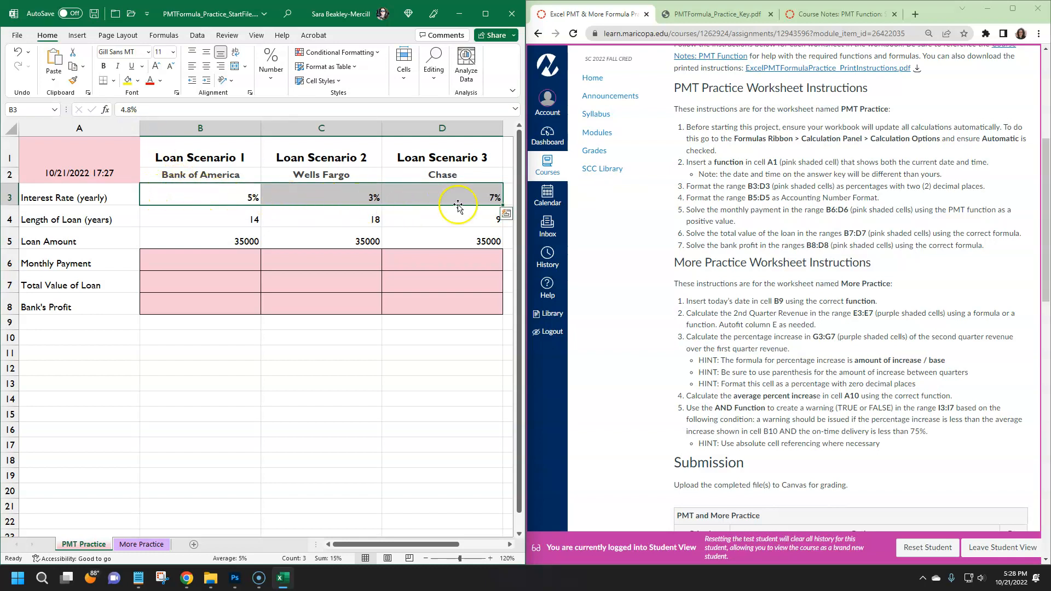
{"action": "left_click", "coordinate": [272, 72]}
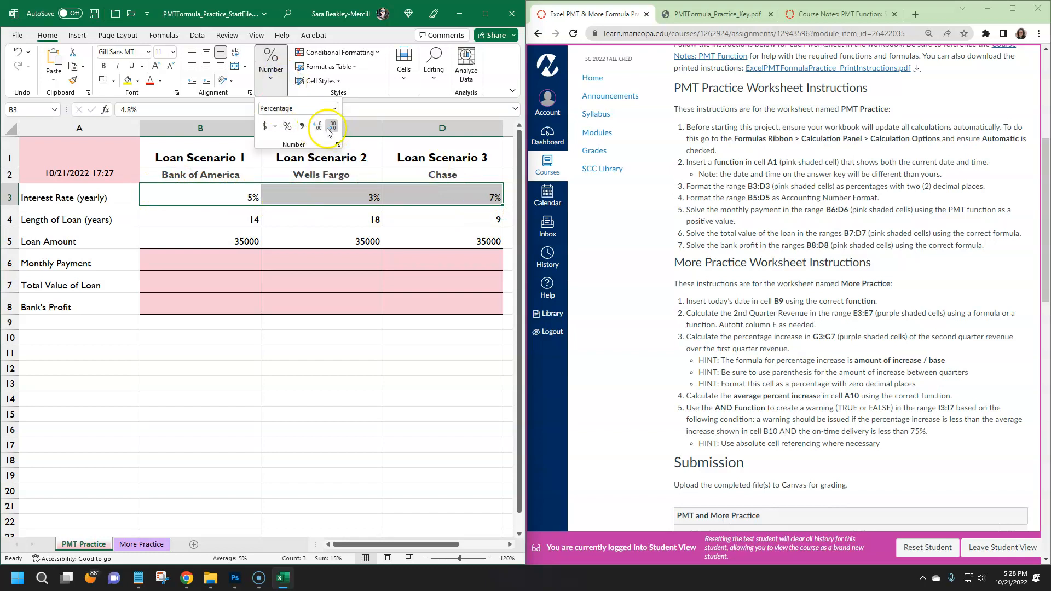
{"action": "left_click", "coordinate": [317, 127]}
{"action": "left_click", "coordinate": [318, 127]}
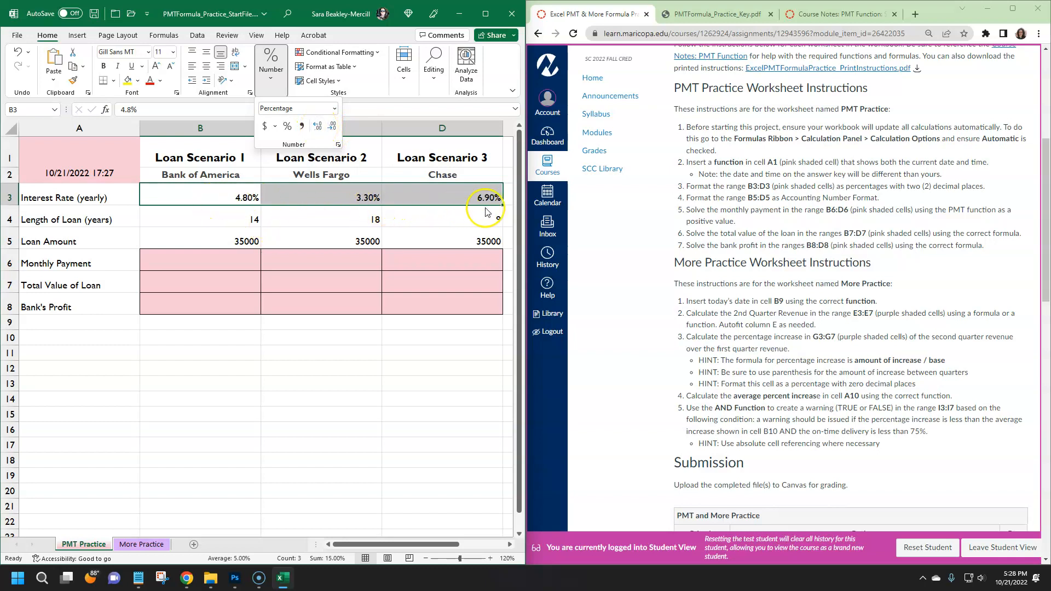
Check the instruction for B5:D5, then apply the Accounting Number Format to those loan amounts
{"action": "left_click", "coordinate": [225, 236]}
{"action": "left_click_drag", "start_coordinate": [687, 198], "coordinate": [898, 203]}
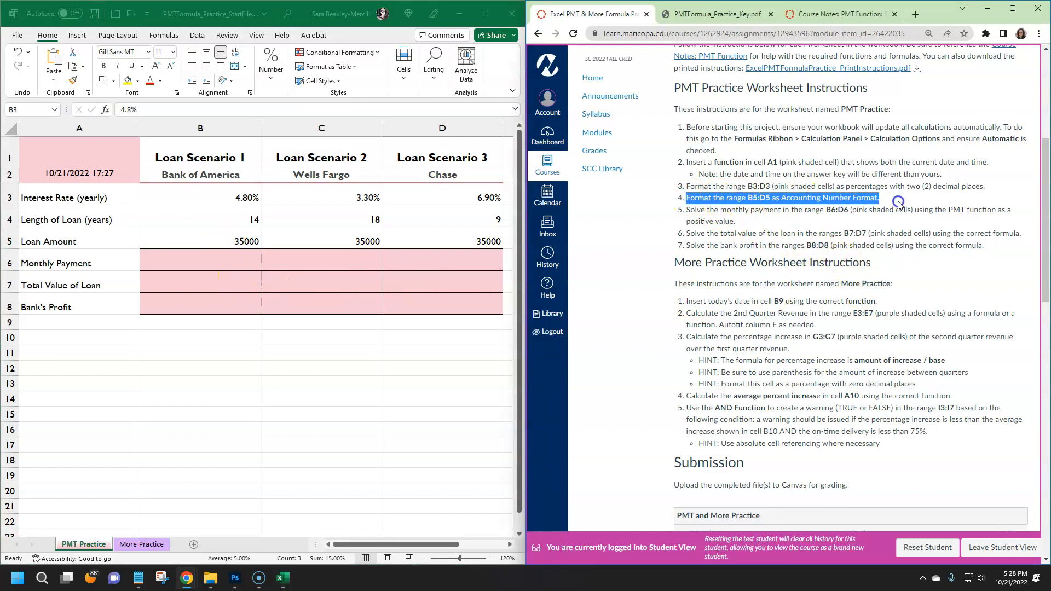
{"action": "left_click", "coordinate": [216, 219]}
{"action": "left_click_drag", "start_coordinate": [207, 235], "coordinate": [456, 241]}
{"action": "left_click", "coordinate": [271, 72]}
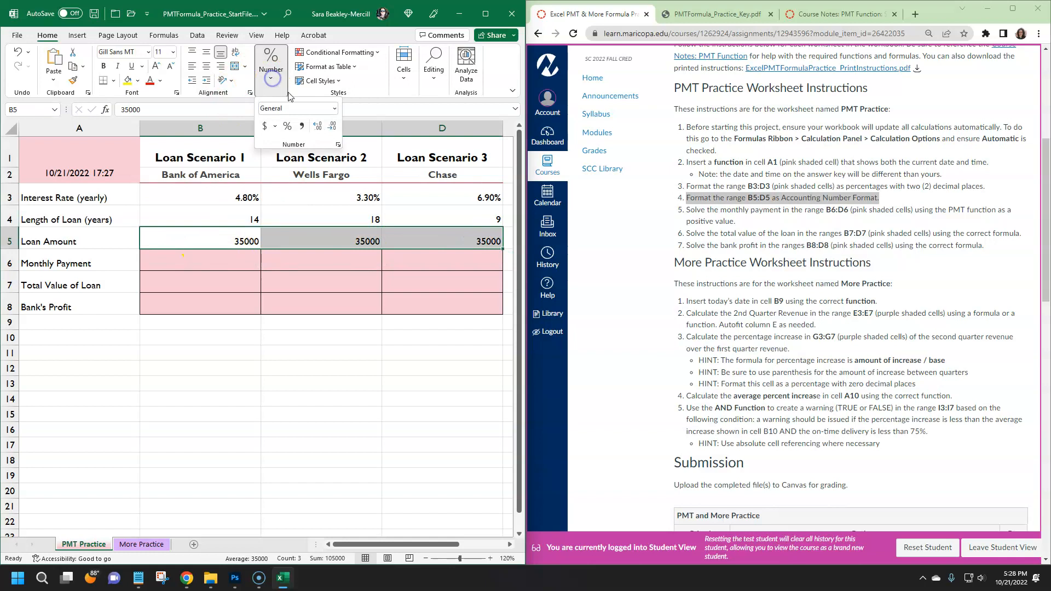
{"action": "left_click", "coordinate": [266, 127]}
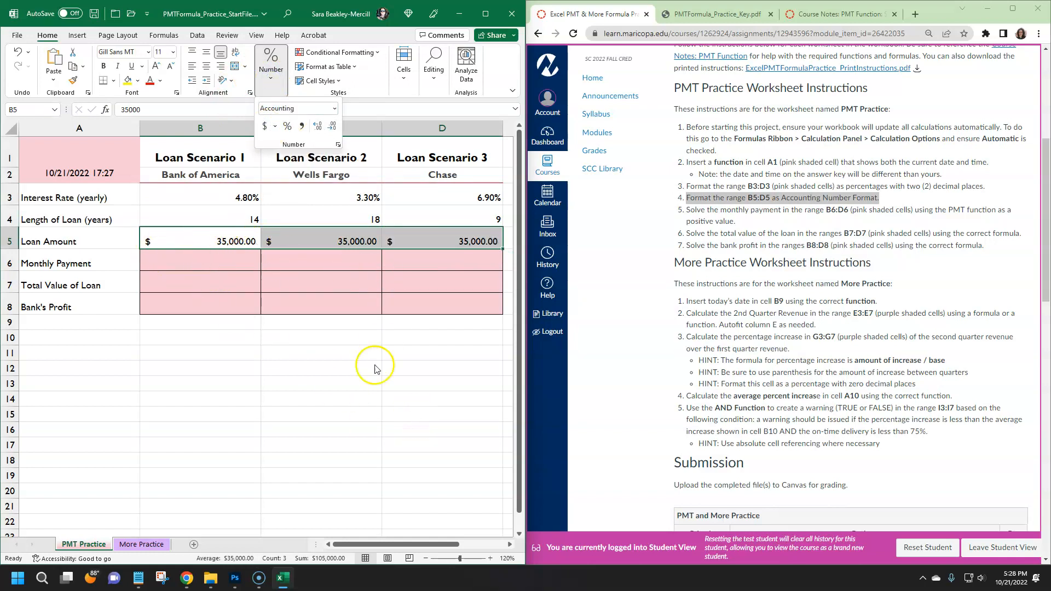
{"action": "left_click", "coordinate": [313, 367]}
{"action": "left_click", "coordinate": [200, 256]}
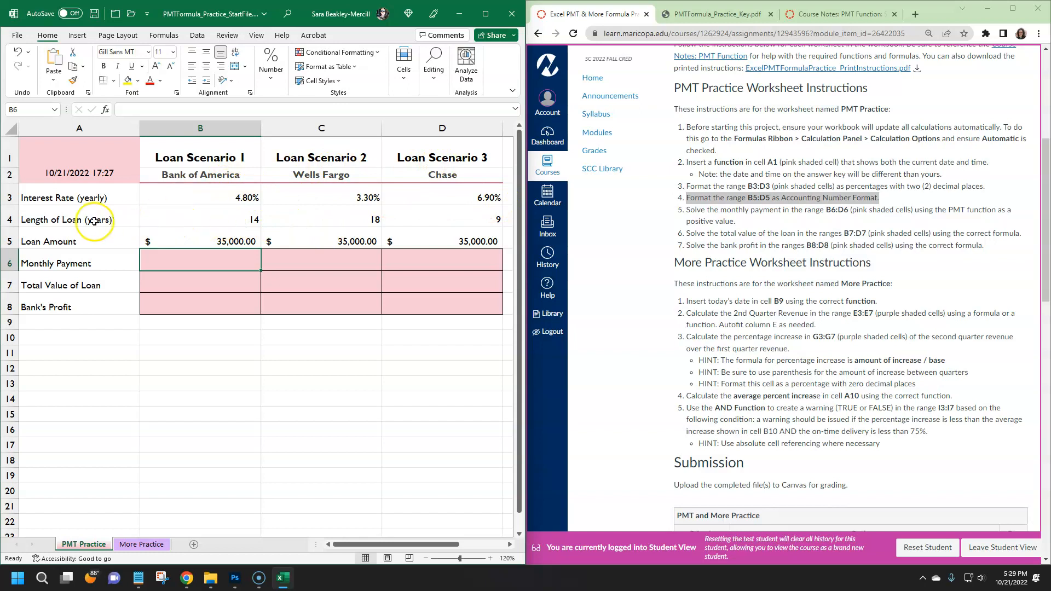
{"action": "left_click_drag", "start_coordinate": [72, 220], "coordinate": [426, 222]}
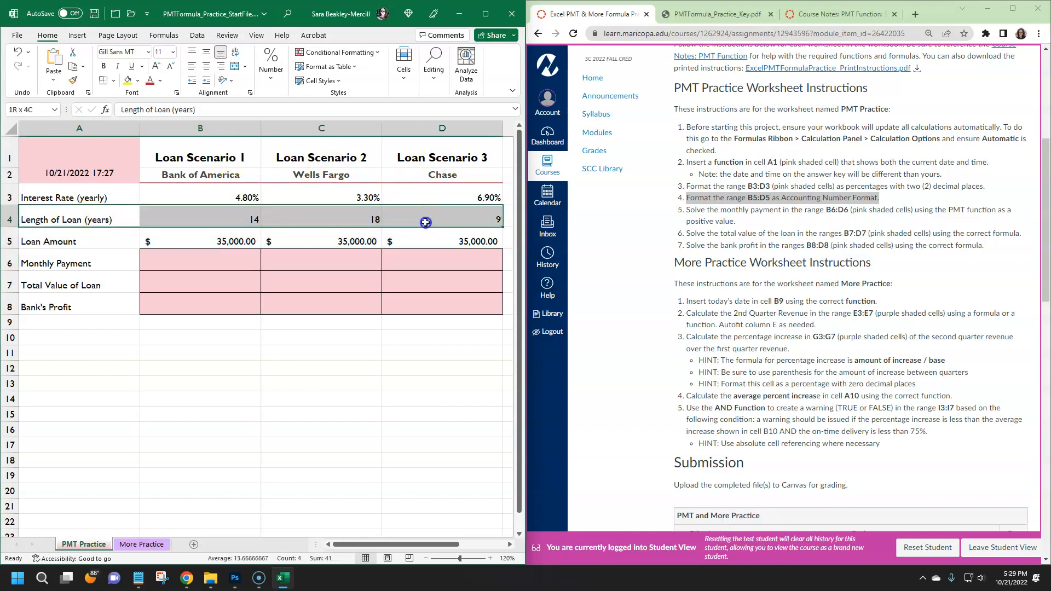
{"action": "left_click", "coordinate": [372, 383]}
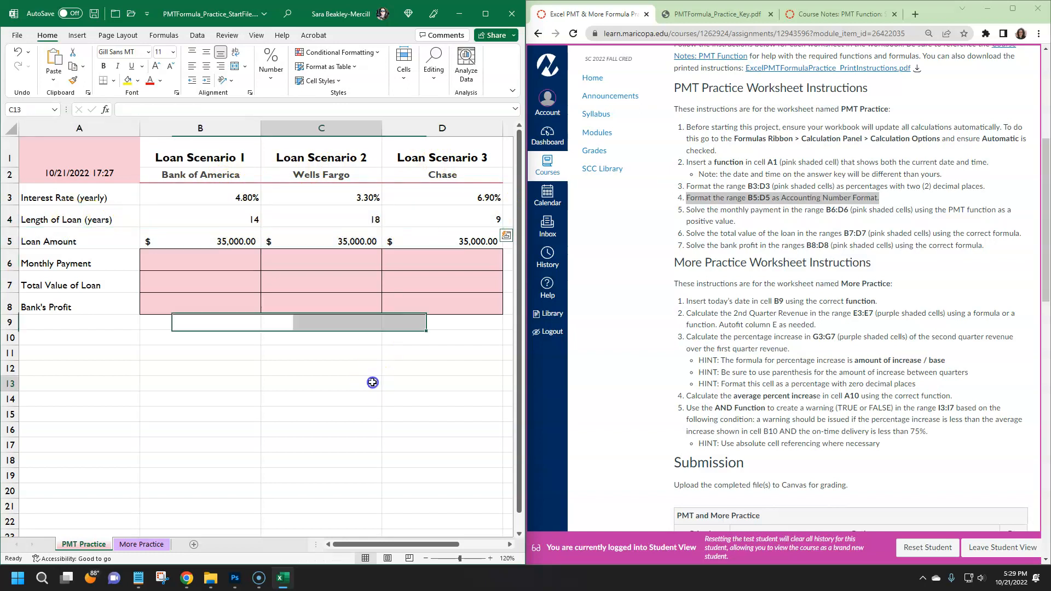
Select the Monthly Payment cell B6 and look up PMT among the financial functions
{"action": "left_click", "coordinate": [218, 264]}
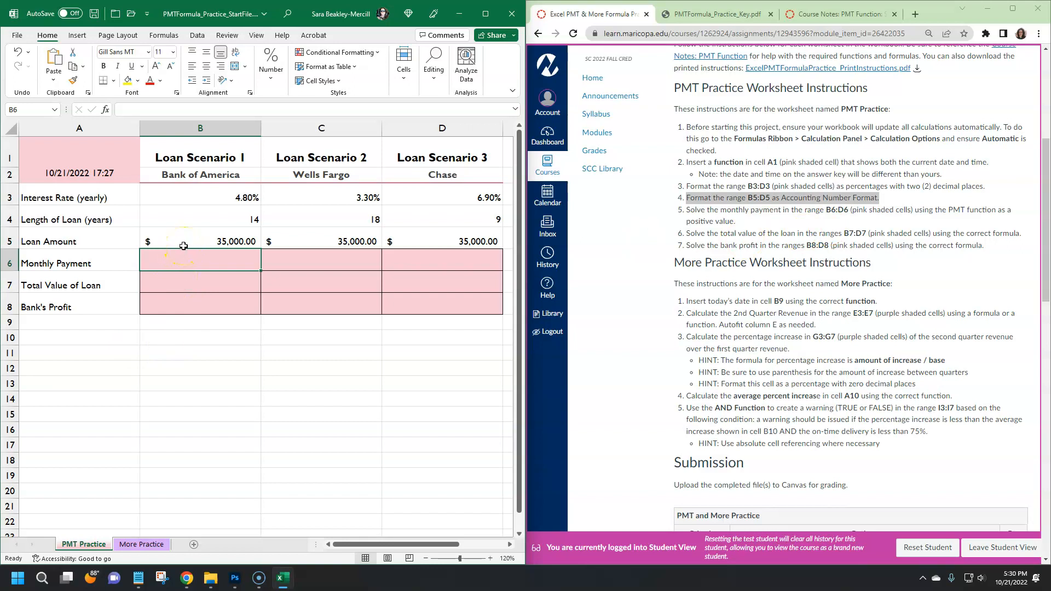
{"action": "left_click", "coordinate": [163, 36]}
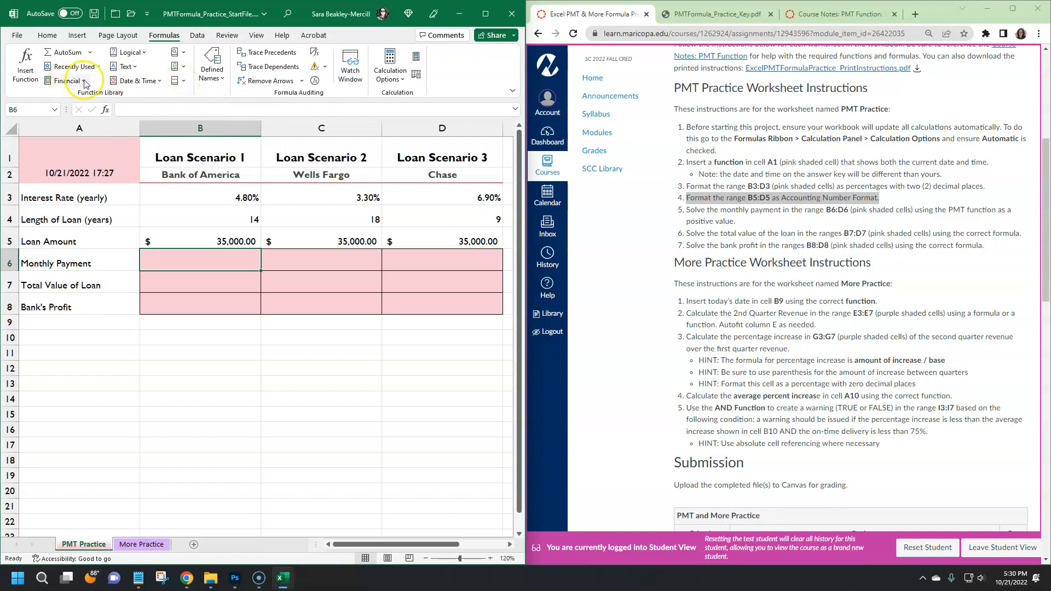
{"action": "left_click", "coordinate": [67, 81]}
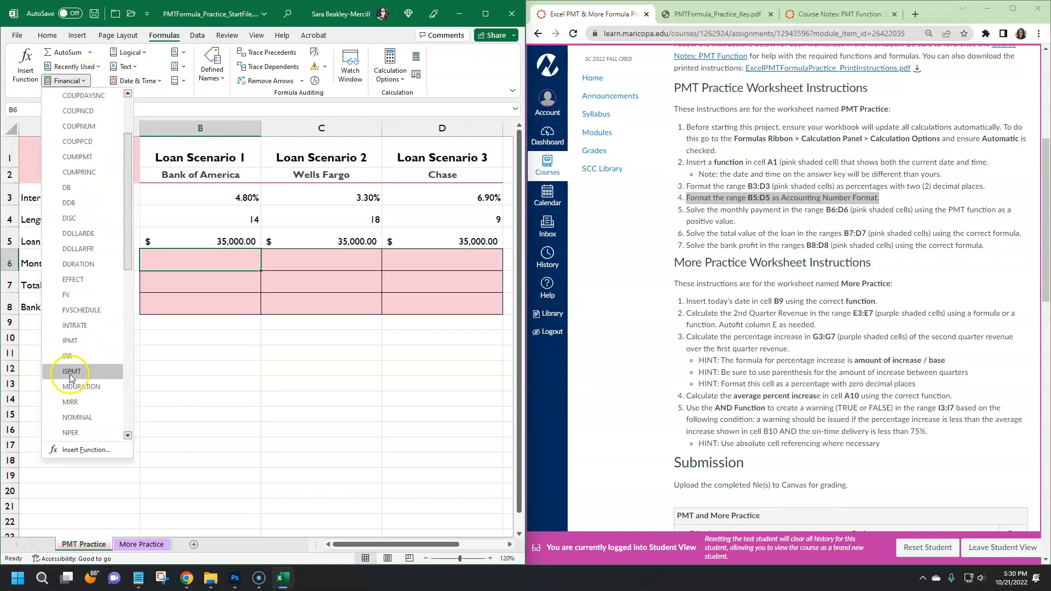
{"action": "scroll", "coordinate": [70, 377], "scroll_direction": "down", "scroll_amount": 4}
{"action": "scroll", "coordinate": [70, 378], "scroll_direction": "down", "scroll_amount": 5}
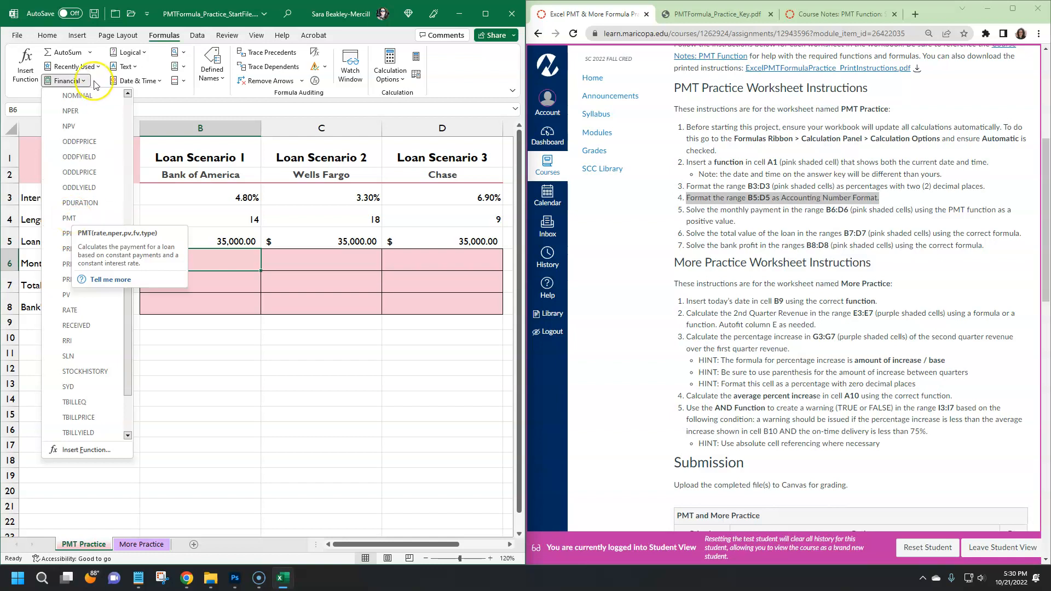
{"action": "left_click", "coordinate": [85, 81]}
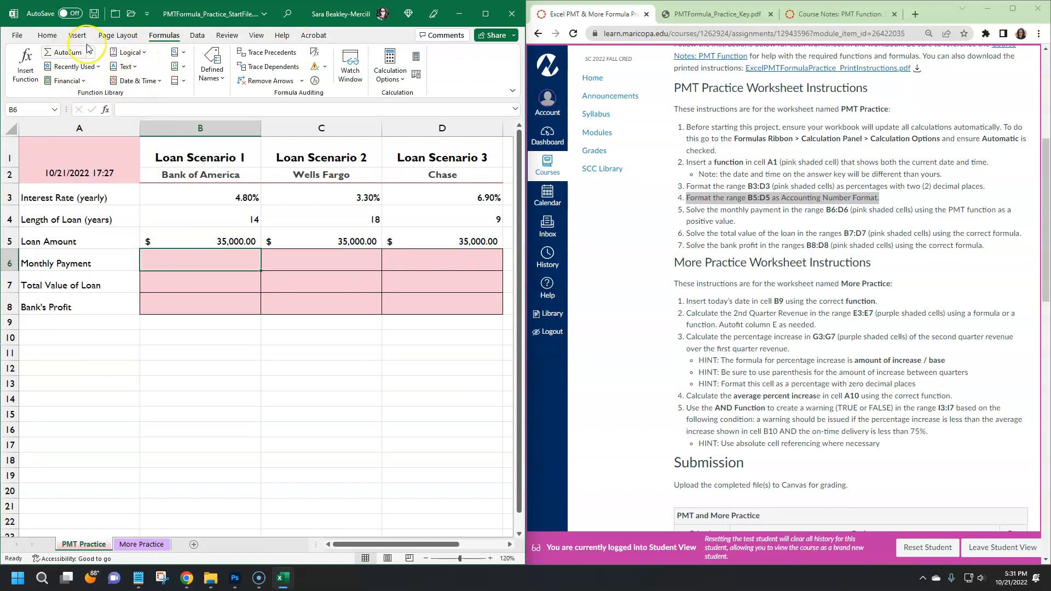
Search the functions for PMT, open its arguments for cell B6, and move the dialog clear of column B
{"action": "left_click", "coordinate": [106, 111]}
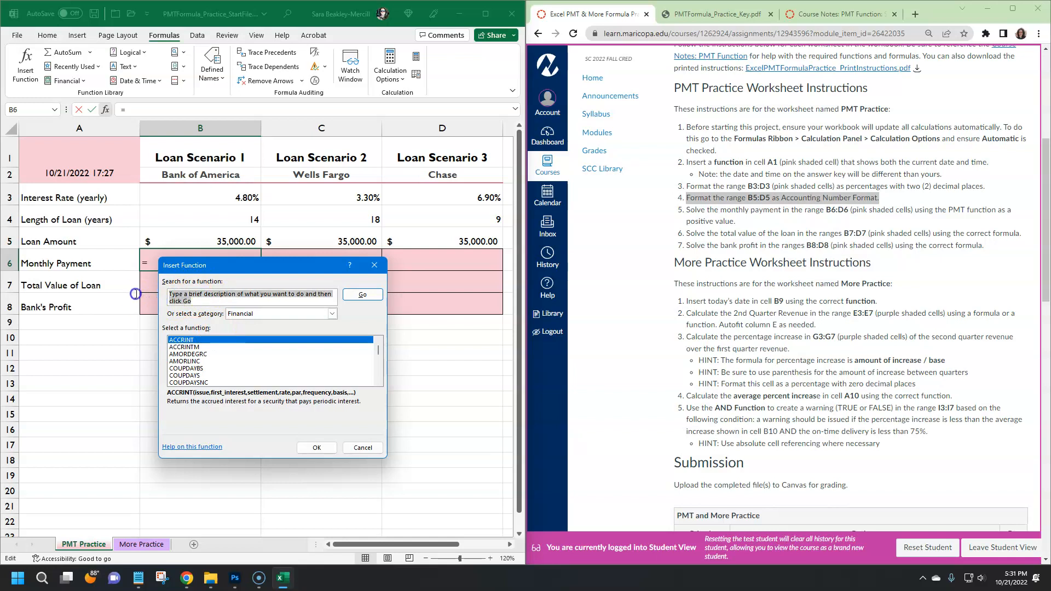
{"action": "type", "text": "PMT"}
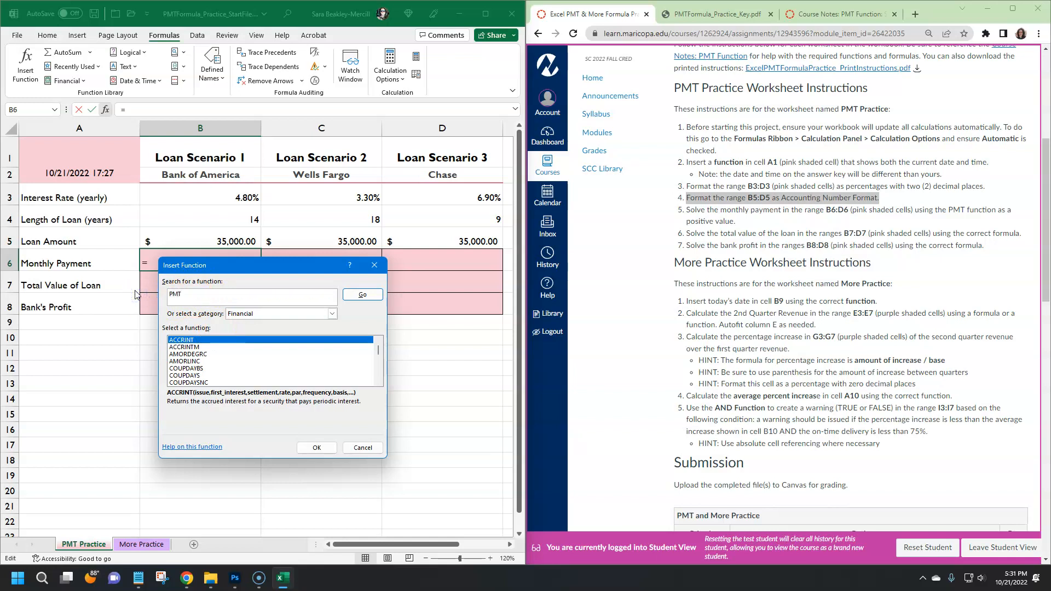
{"action": "left_click", "coordinate": [363, 294]}
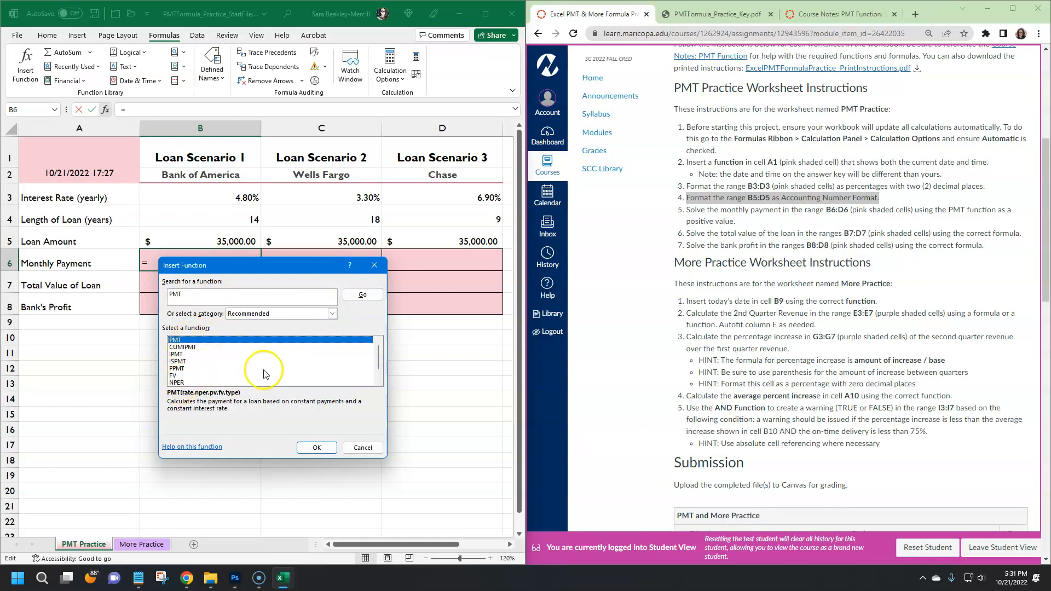
{"action": "mouse_move", "coordinate": [379, 349]}
{"action": "left_mouse_down"}
{"action": "mouse_move", "coordinate": [380, 386]}
{"action": "mouse_move", "coordinate": [378, 339]}
{"action": "left_mouse_up"}
{"action": "scroll", "coordinate": [246, 347], "scroll_direction": "down", "scroll_amount": 2}
{"action": "scroll", "coordinate": [246, 347], "scroll_direction": "up", "scroll_amount": 2}
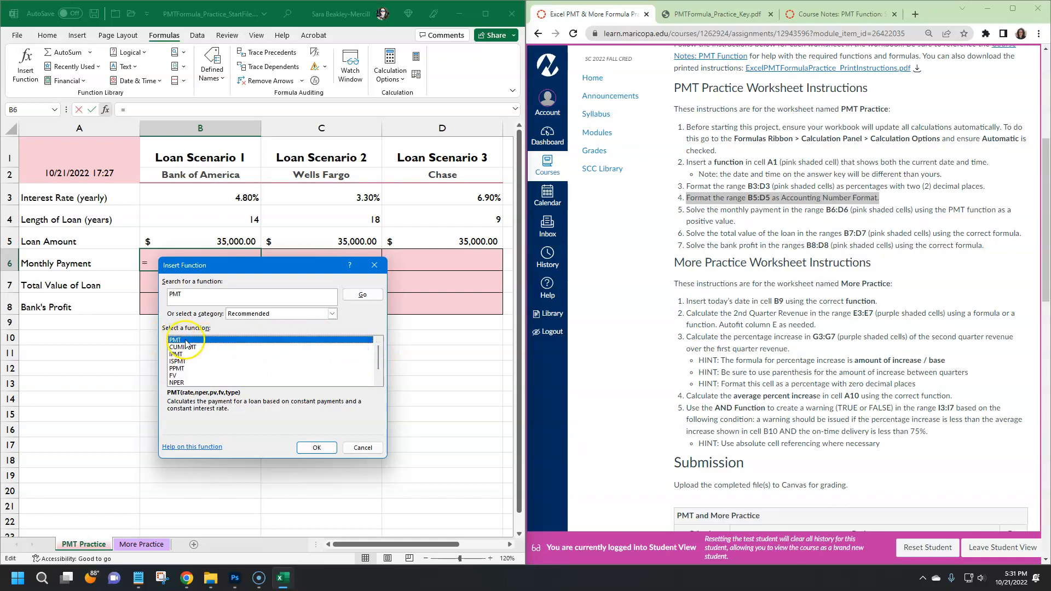
{"action": "left_click", "coordinate": [311, 447]}
{"action": "left_click_drag", "start_coordinate": [410, 261], "coordinate": [378, 137]}
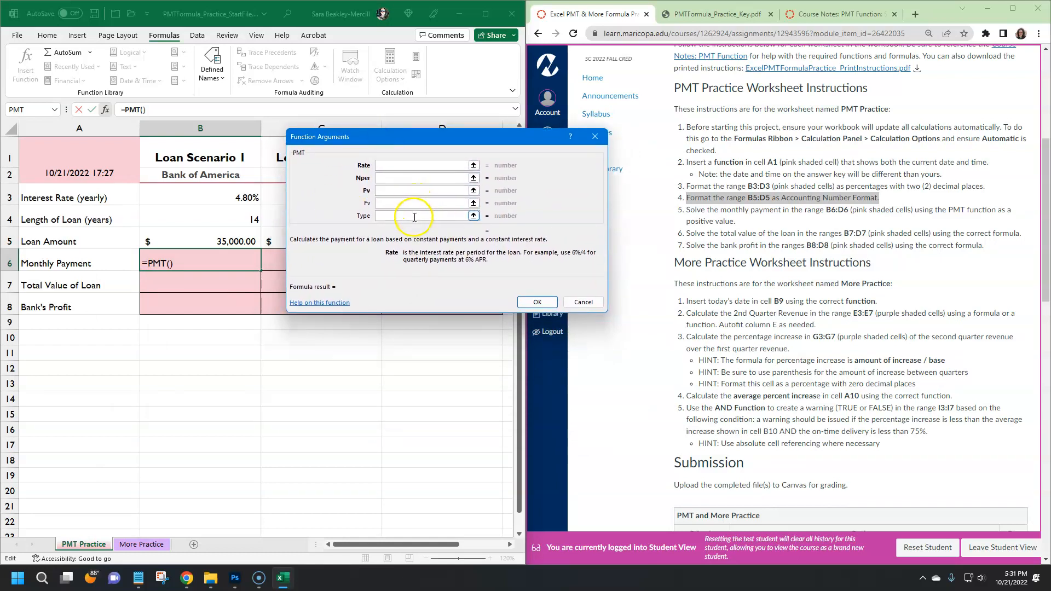
Examine the descriptions of the PMT arguments Rate, Nper, Pv, Fv and Type
{"action": "left_click", "coordinate": [393, 166]}
{"action": "left_click", "coordinate": [393, 178]}
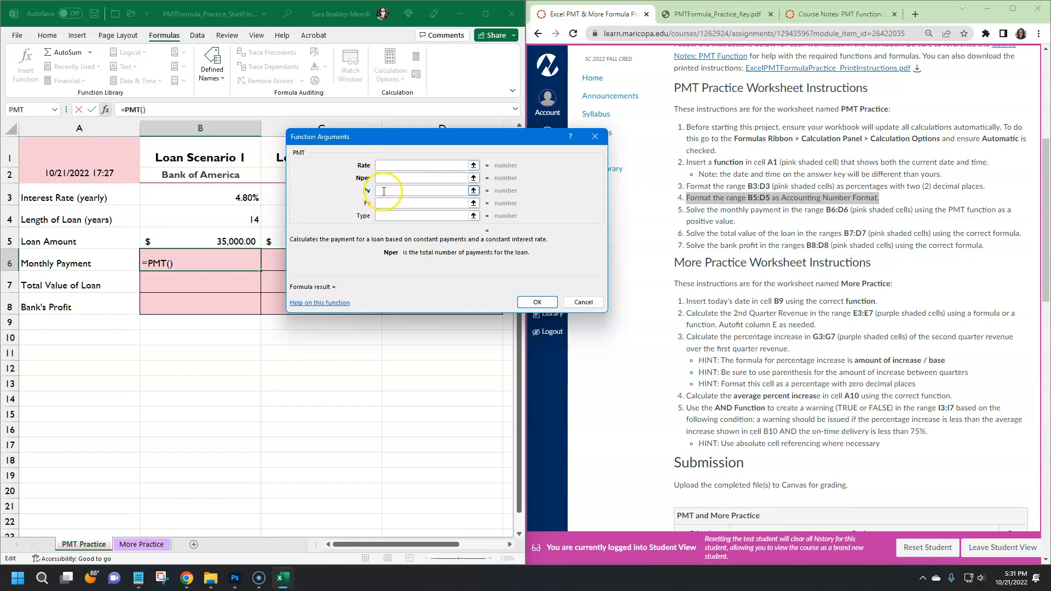
{"action": "left_click", "coordinate": [386, 164]}
{"action": "key", "text": "Tab"}
{"action": "key", "text": "Tab"}
{"action": "key", "text": "Tab"}
{"action": "key", "text": "Tab"}
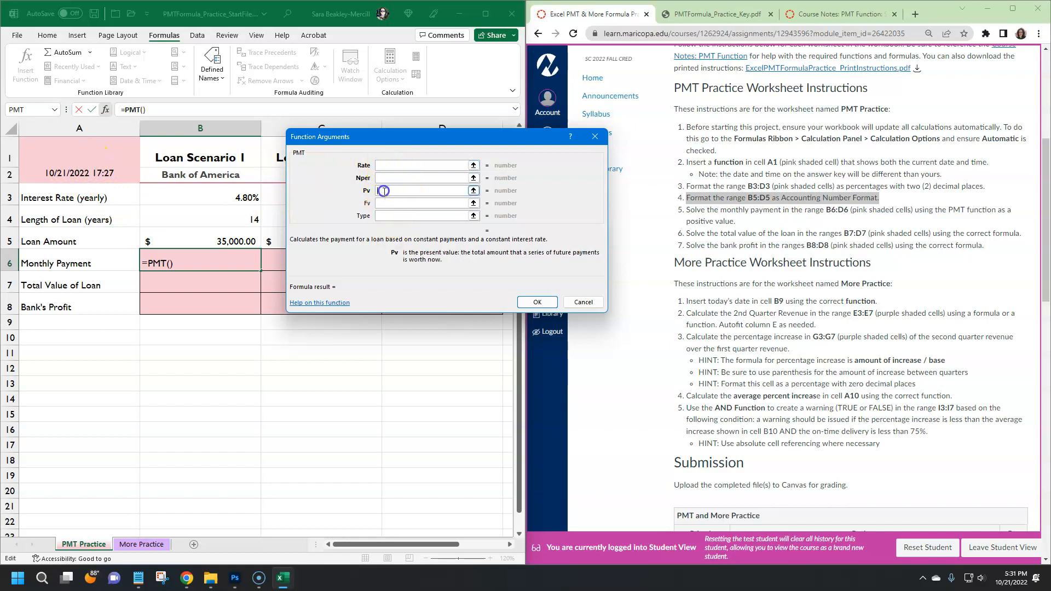
{"action": "left_click", "coordinate": [388, 164]}
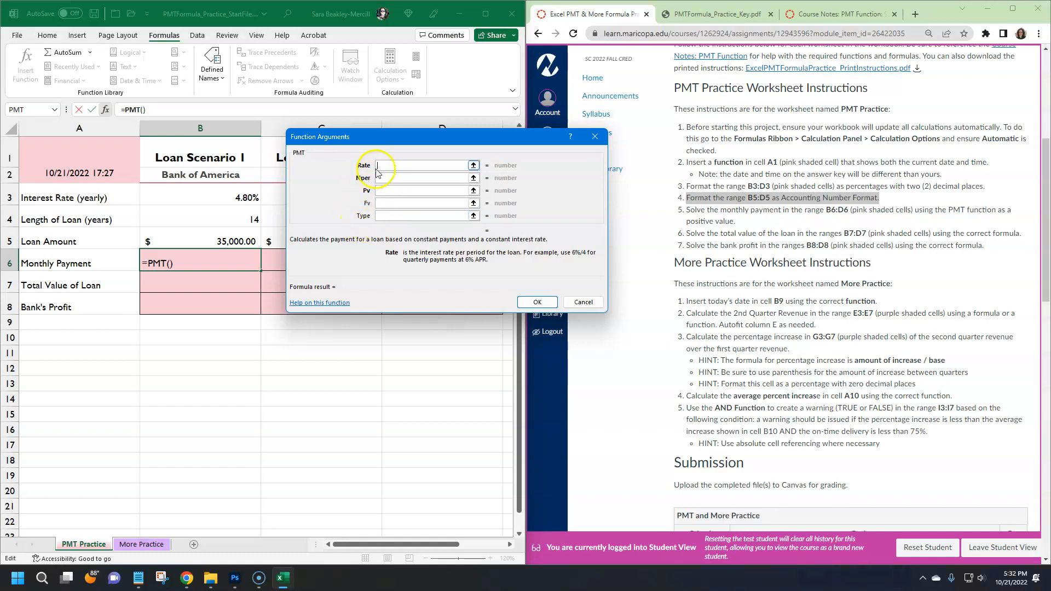
{"action": "left_click", "coordinate": [381, 178]}
{"action": "left_click", "coordinate": [383, 190]}
{"action": "left_click", "coordinate": [385, 203]}
{"action": "left_click", "coordinate": [384, 215]}
{"action": "left_click", "coordinate": [382, 166]}
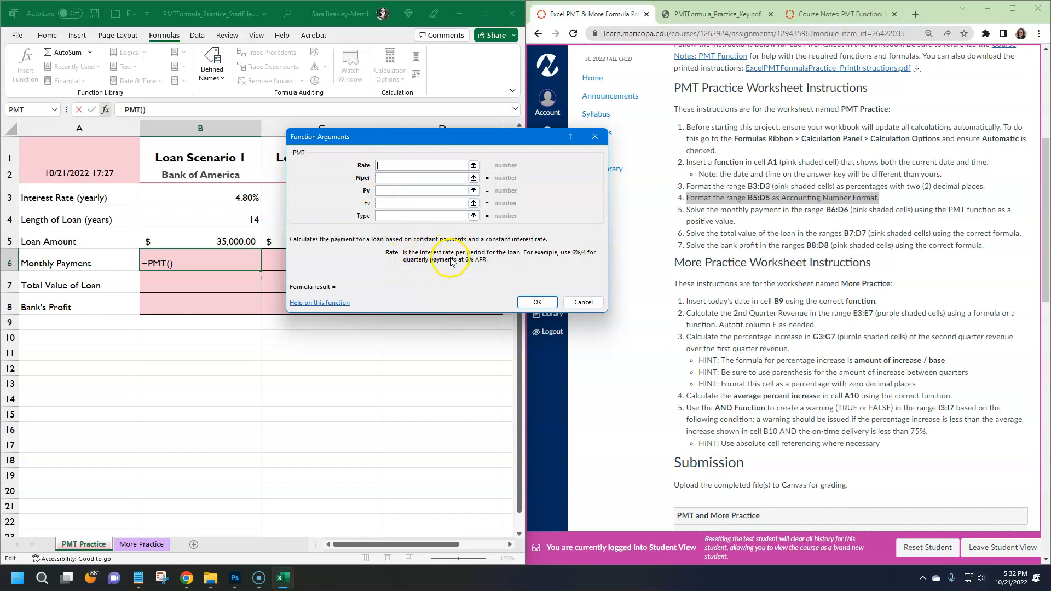
{"action": "left_click", "coordinate": [389, 179]}
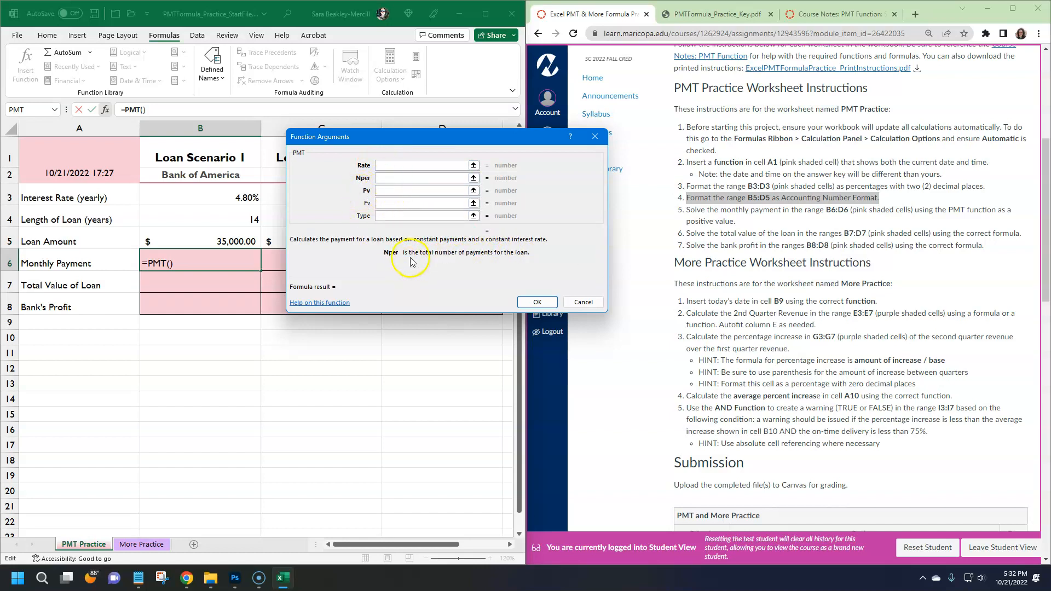
{"action": "left_click", "coordinate": [393, 193]}
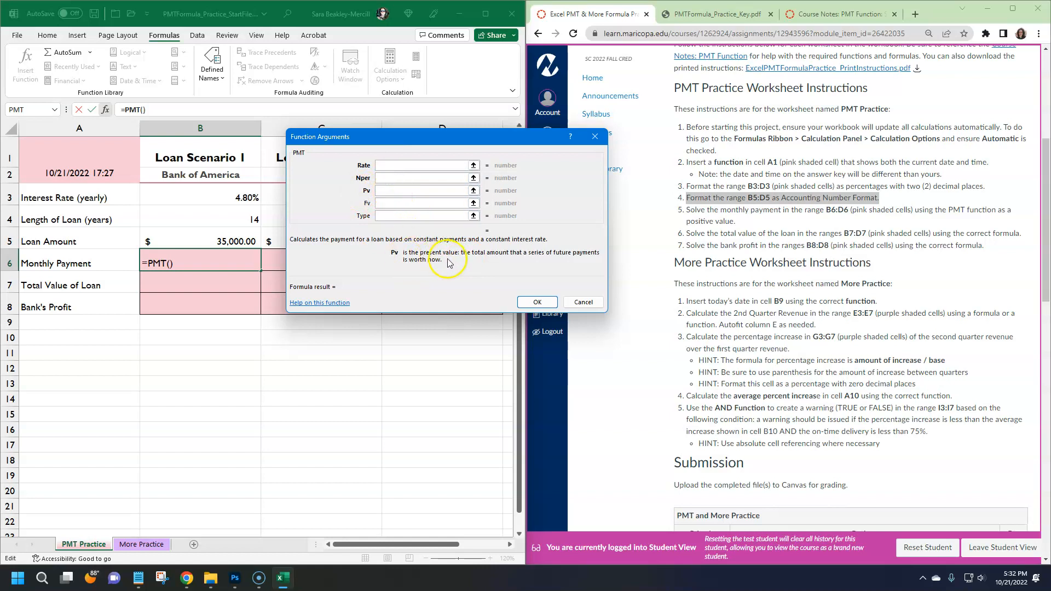
{"action": "left_click", "coordinate": [407, 165]}
{"action": "left_click", "coordinate": [442, 219]}
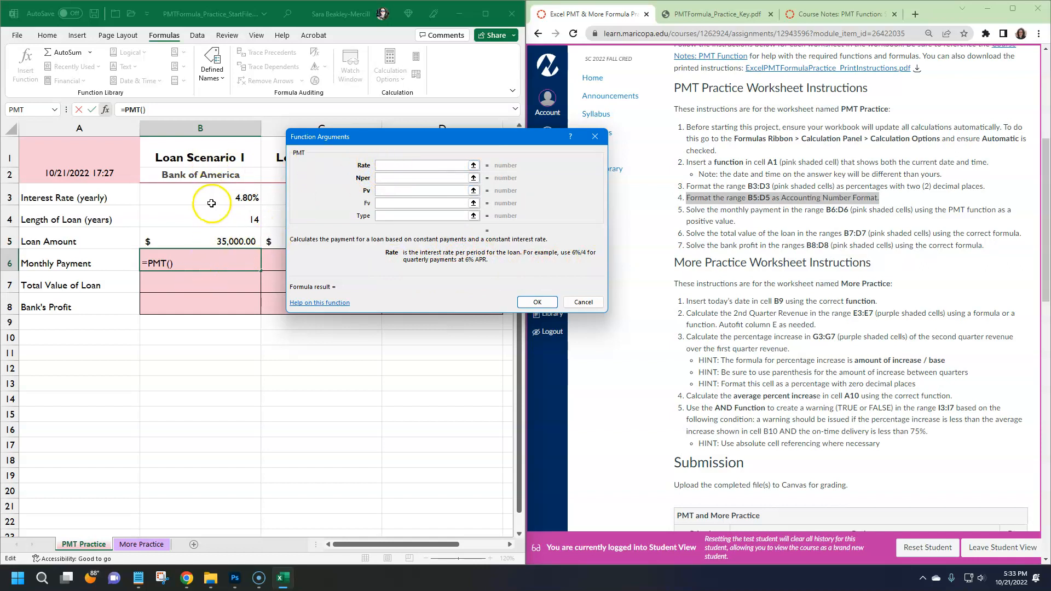
Set the PMT Rate argument to B3/12 to convert the yearly interest rate to a monthly one
{"action": "left_click", "coordinate": [394, 165]}
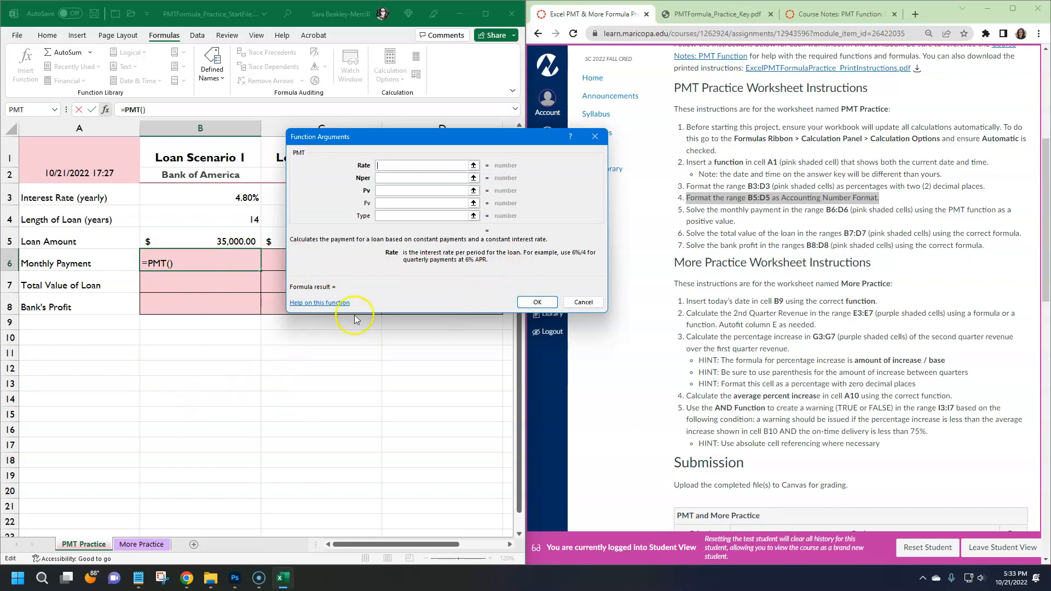
{"action": "left_click", "coordinate": [211, 196]}
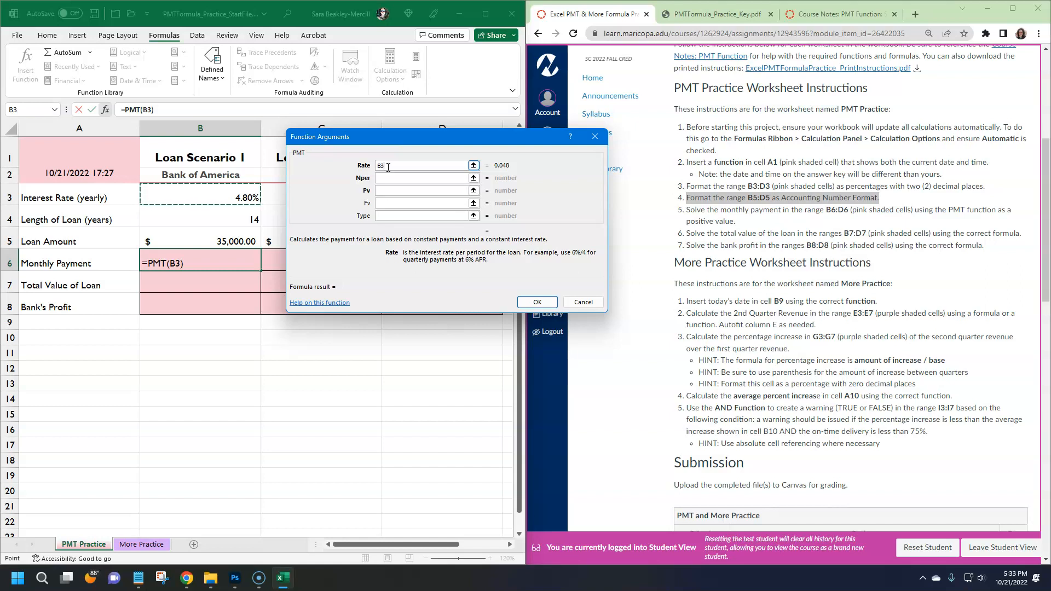
{"action": "type", "text": "/12"}
{"action": "left_click", "coordinate": [553, 214]}
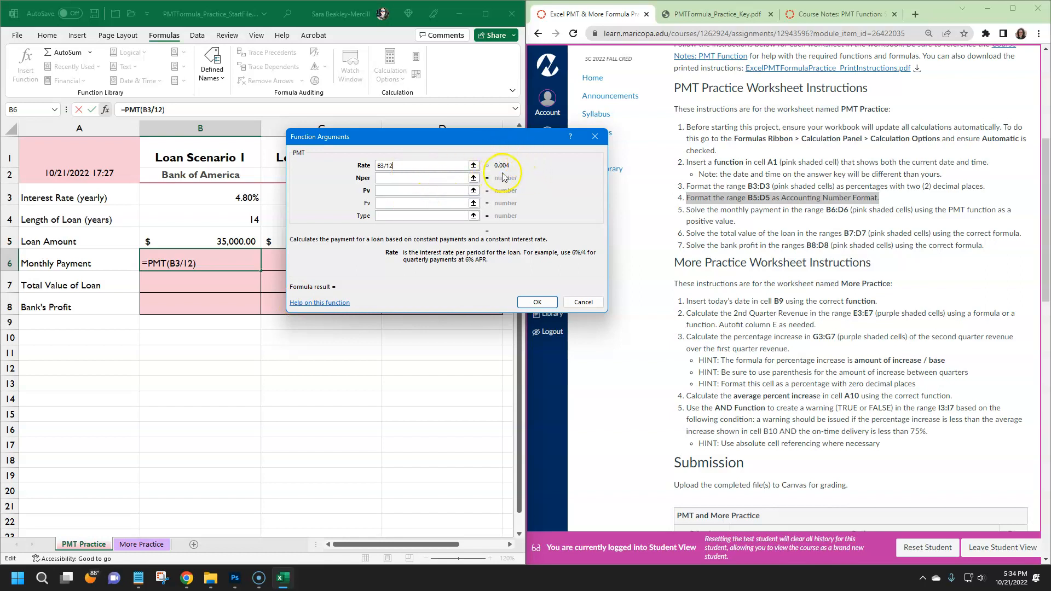
Set the Nper argument to B4*12 to give the total number of monthly payments
{"action": "left_click", "coordinate": [389, 178]}
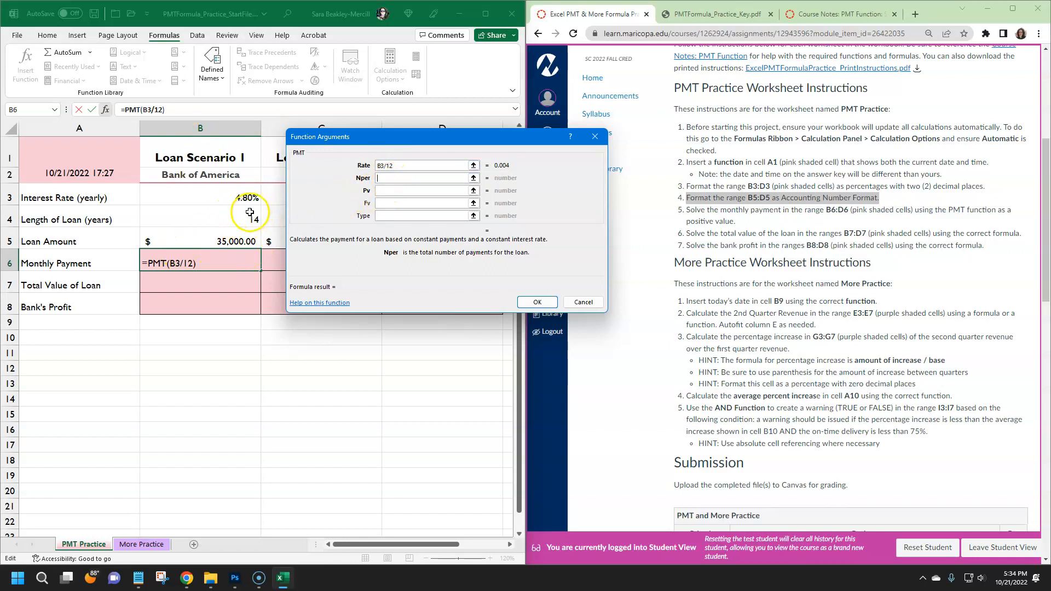
{"action": "left_click", "coordinate": [387, 178]}
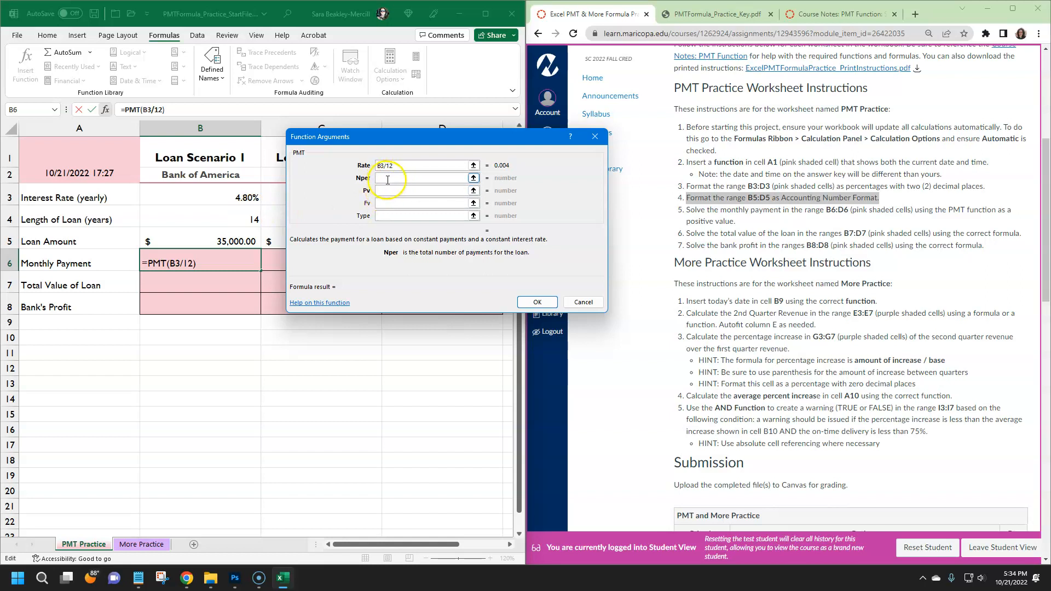
{"action": "left_click", "coordinate": [228, 215]}
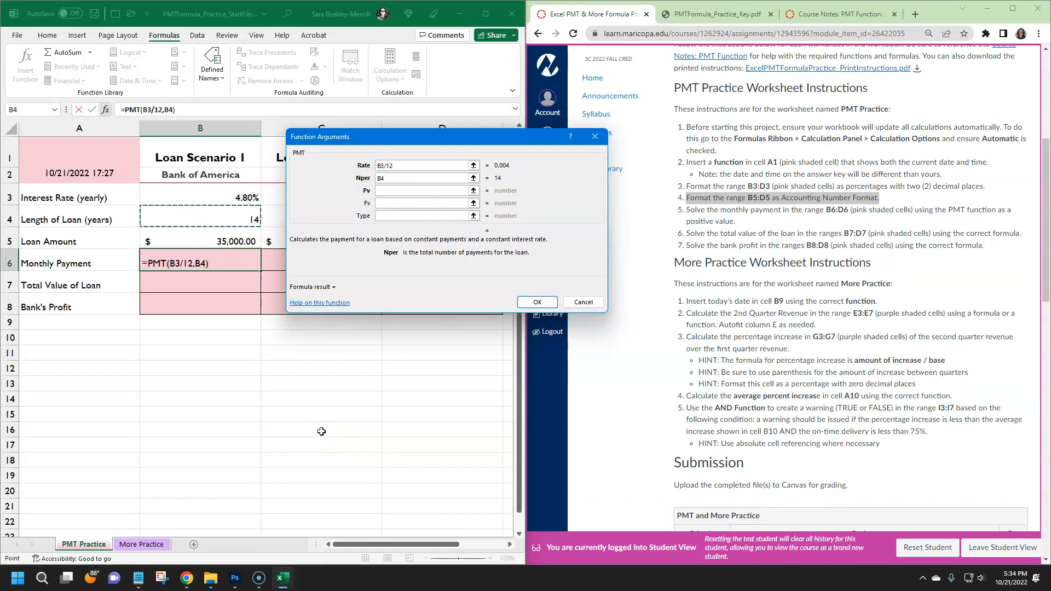
{"action": "type", "text": "*12"}
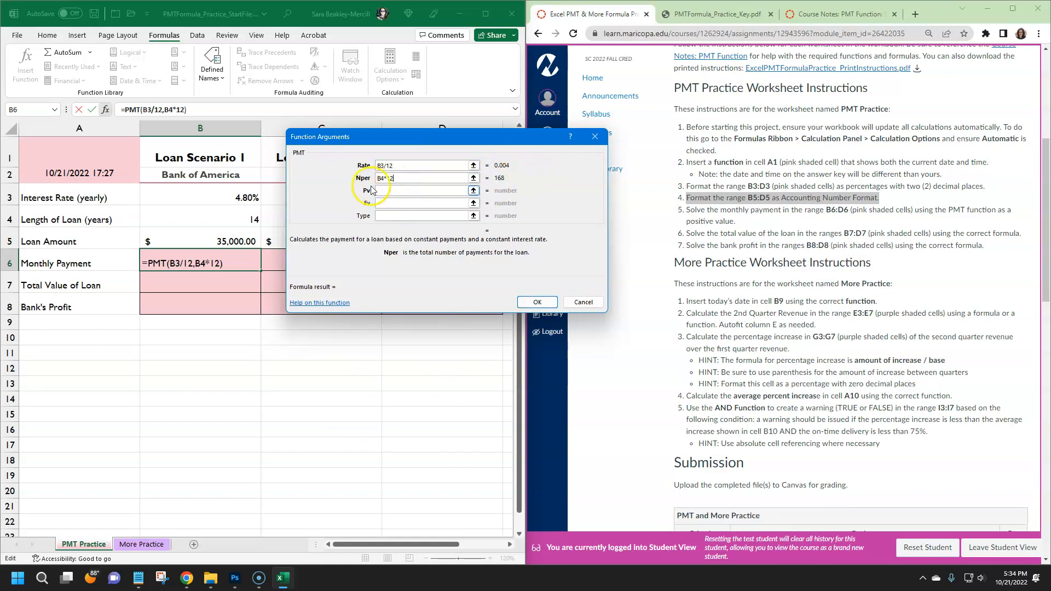
Set the Pv argument to loan amount cell B5 and insert the PMT function into B6
{"action": "left_click", "coordinate": [390, 190]}
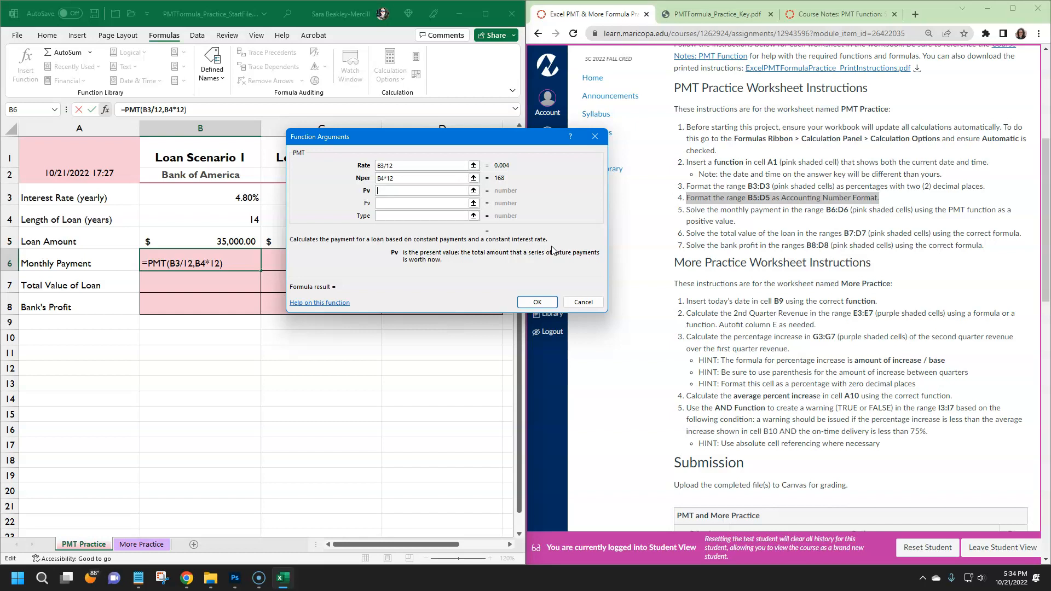
{"action": "left_click", "coordinate": [241, 240]}
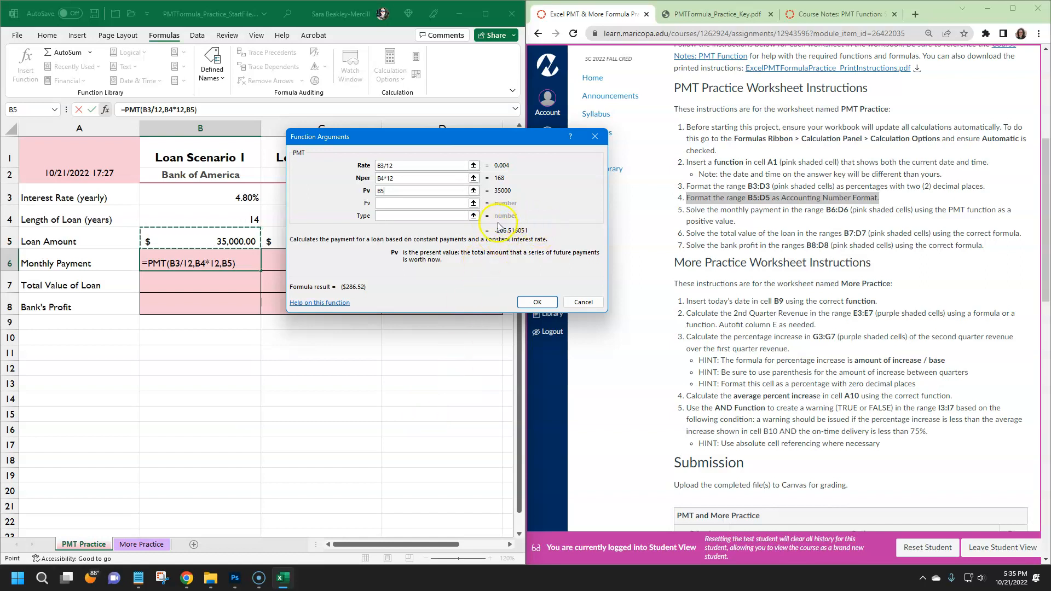
{"action": "left_click", "coordinate": [537, 302]}
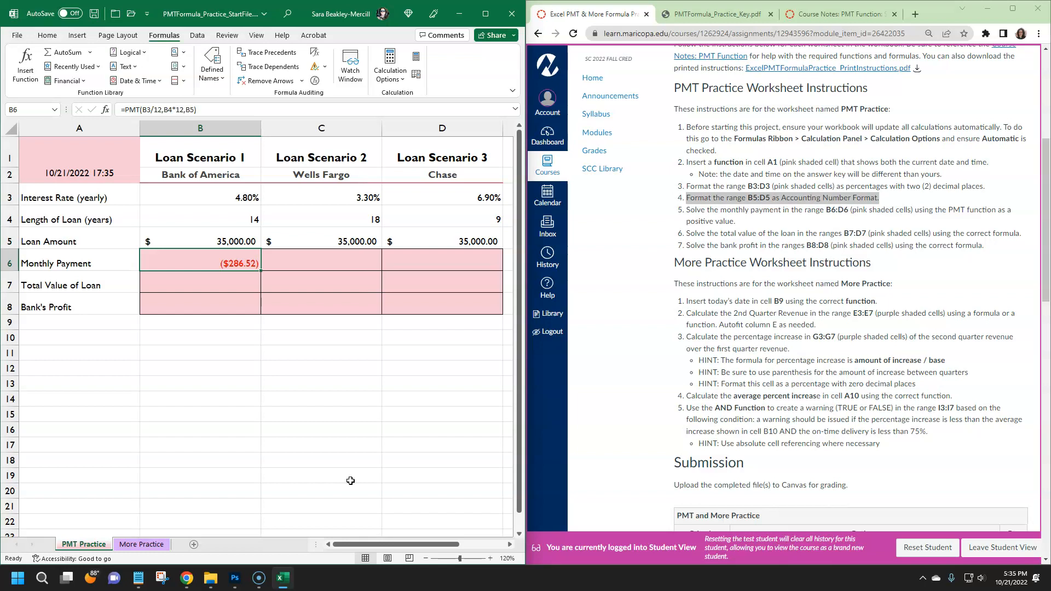
Check the positive-value instruction, try a minus sign before PMT in B6's formula, and undo that edit
{"action": "left_click_drag", "start_coordinate": [734, 222], "coordinate": [681, 226]}
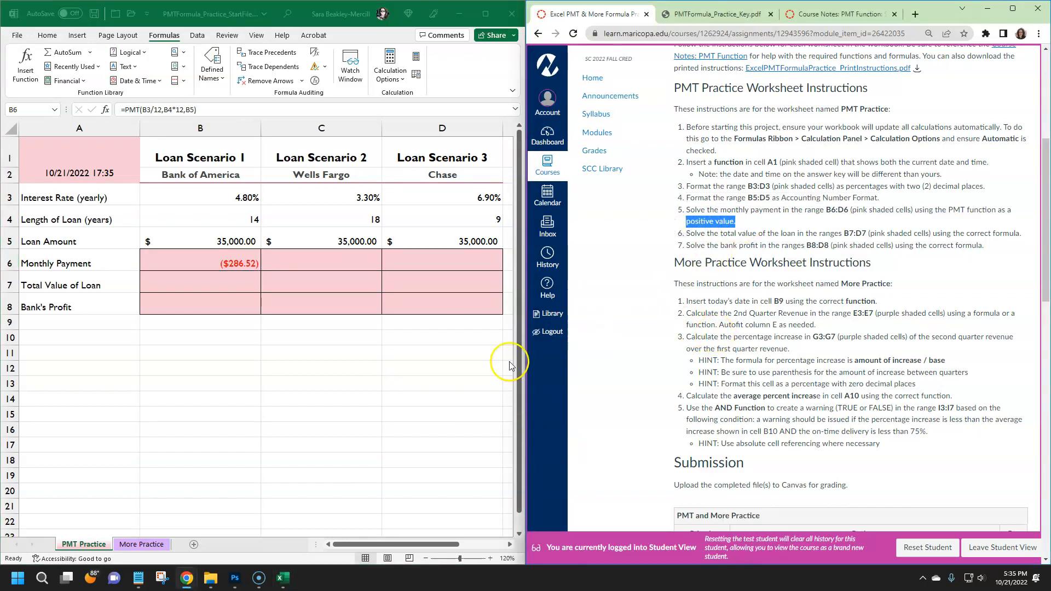
{"action": "left_click", "coordinate": [230, 261]}
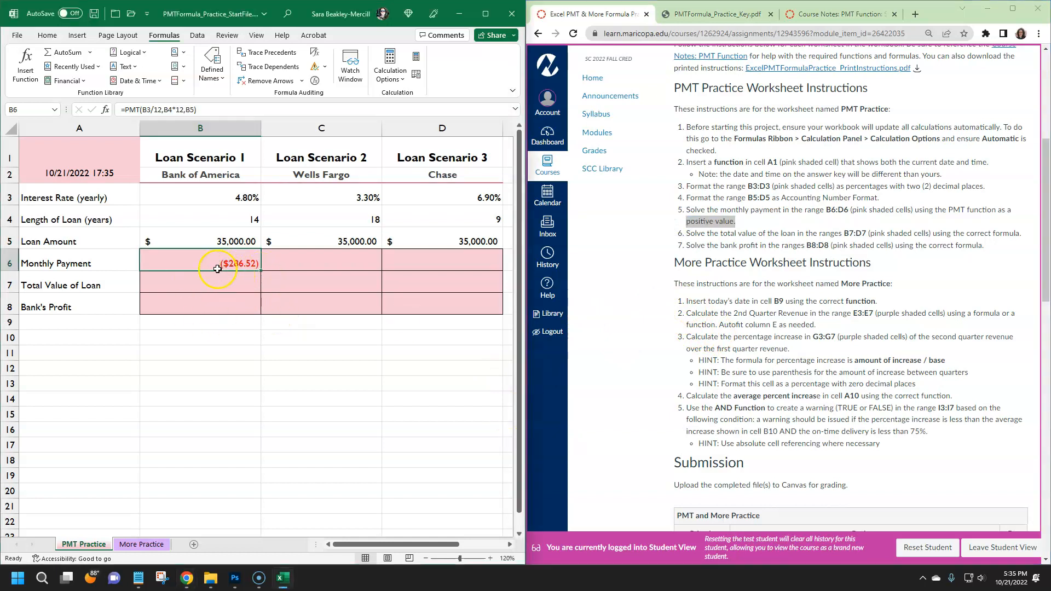
{"action": "left_click", "coordinate": [126, 108]}
{"action": "type", "text": "-"}
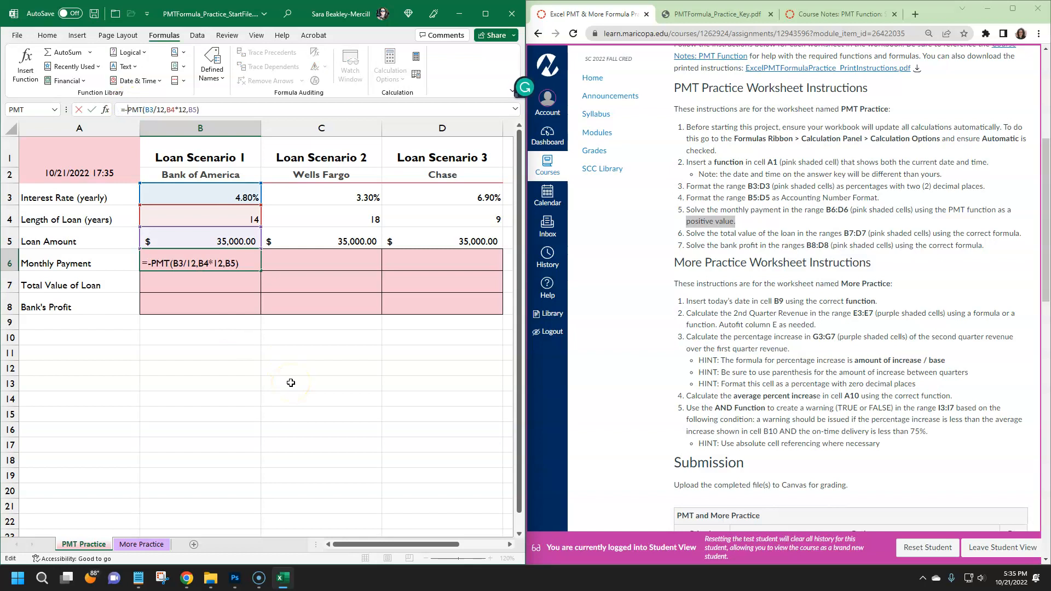
{"action": "key", "text": "Return"}
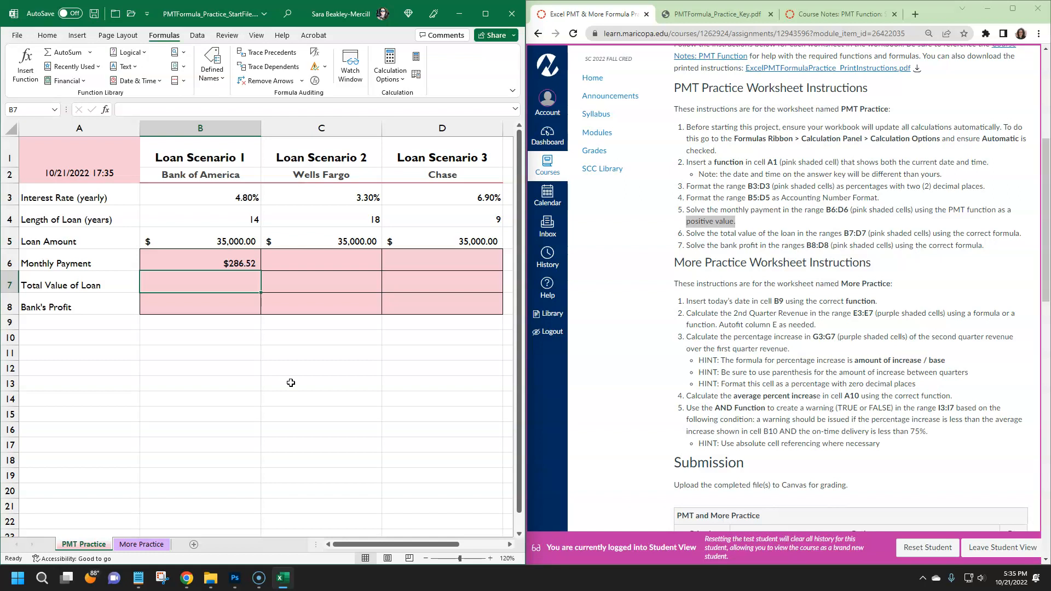
{"action": "key", "text": "ctrl+z"}
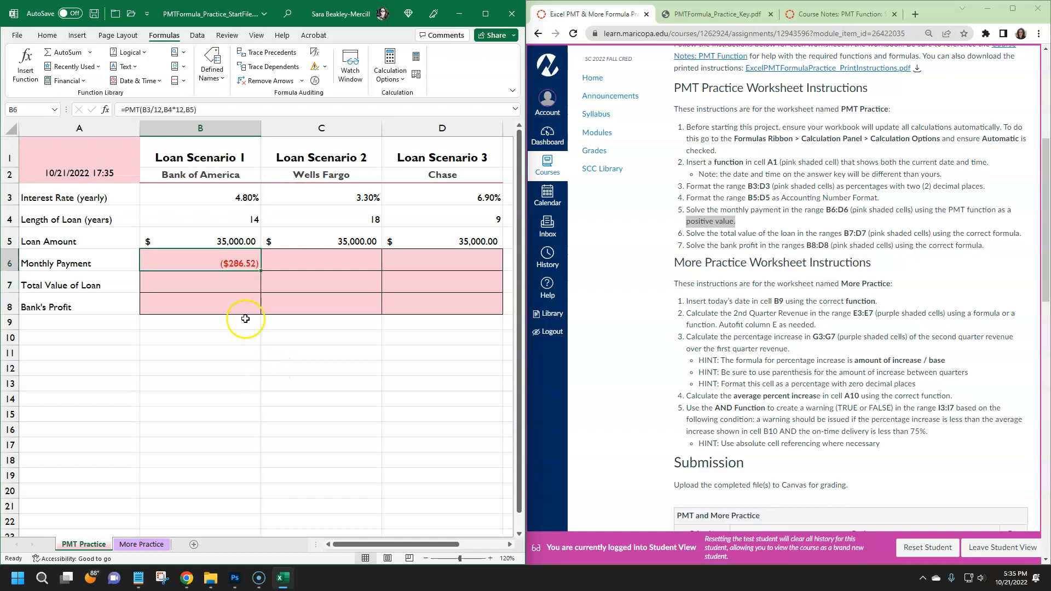
Reopen the PMT arguments of B6 and change Pv to -B5 for a positive monthly payment
{"action": "left_click", "coordinate": [224, 255]}
{"action": "left_click", "coordinate": [107, 111]}
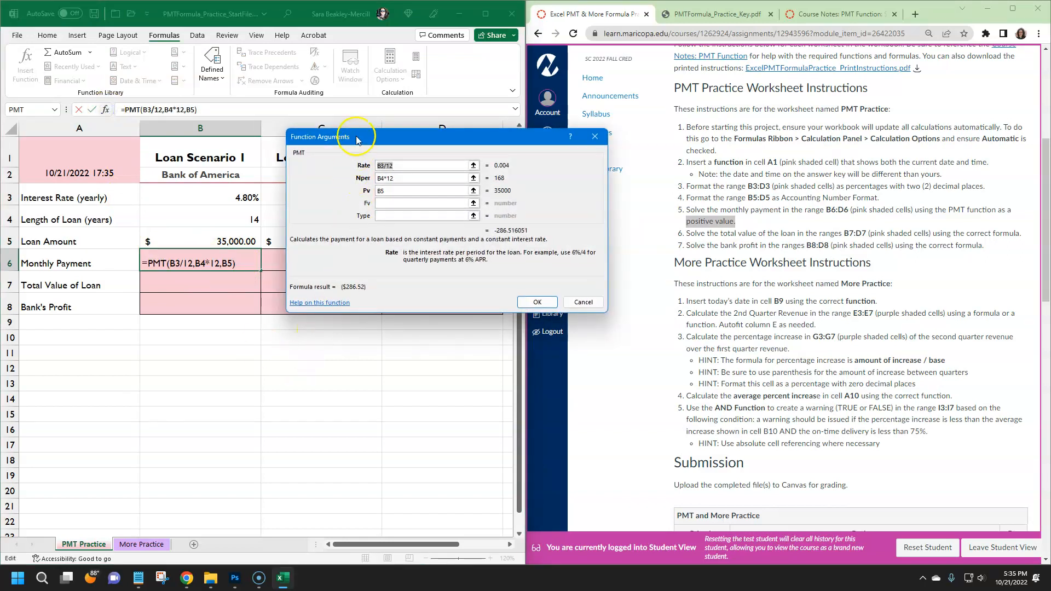
{"action": "left_click_drag", "start_coordinate": [362, 136], "coordinate": [352, 156]}
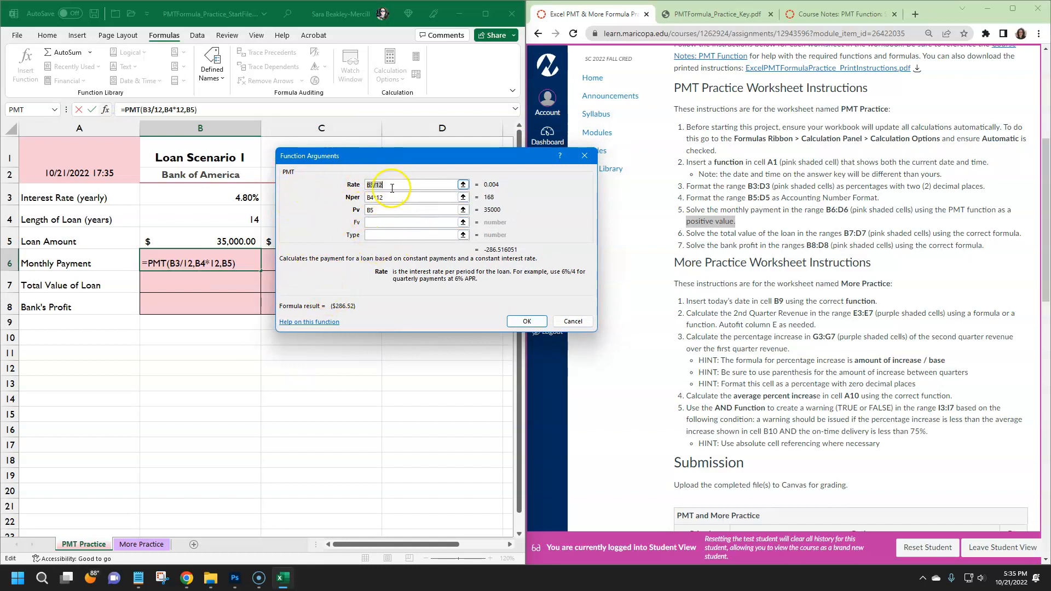
{"action": "left_click", "coordinate": [372, 210]}
{"action": "type", "text": "-"}
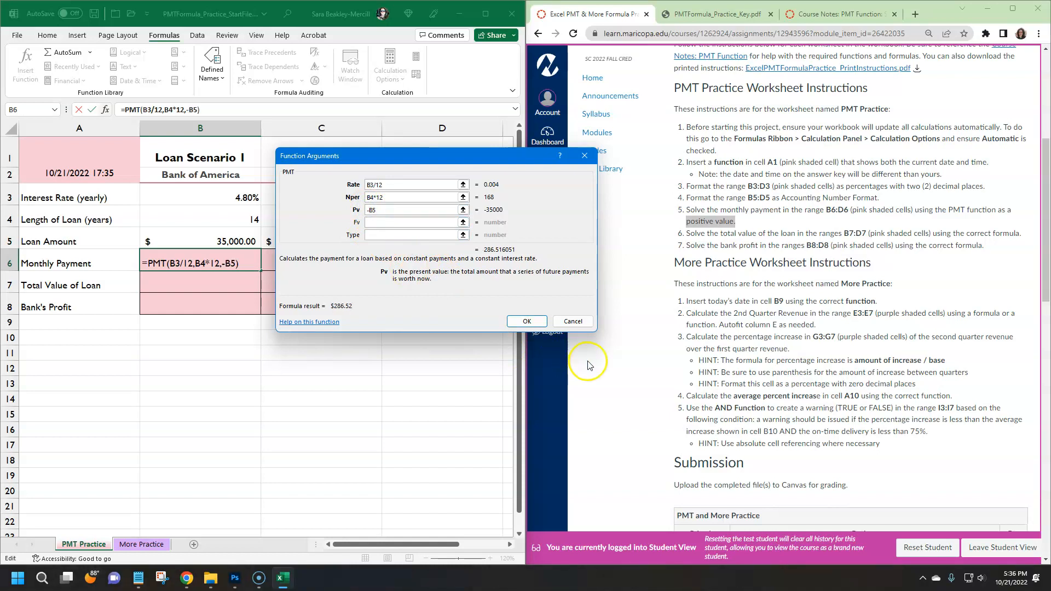
{"action": "left_click", "coordinate": [526, 321]}
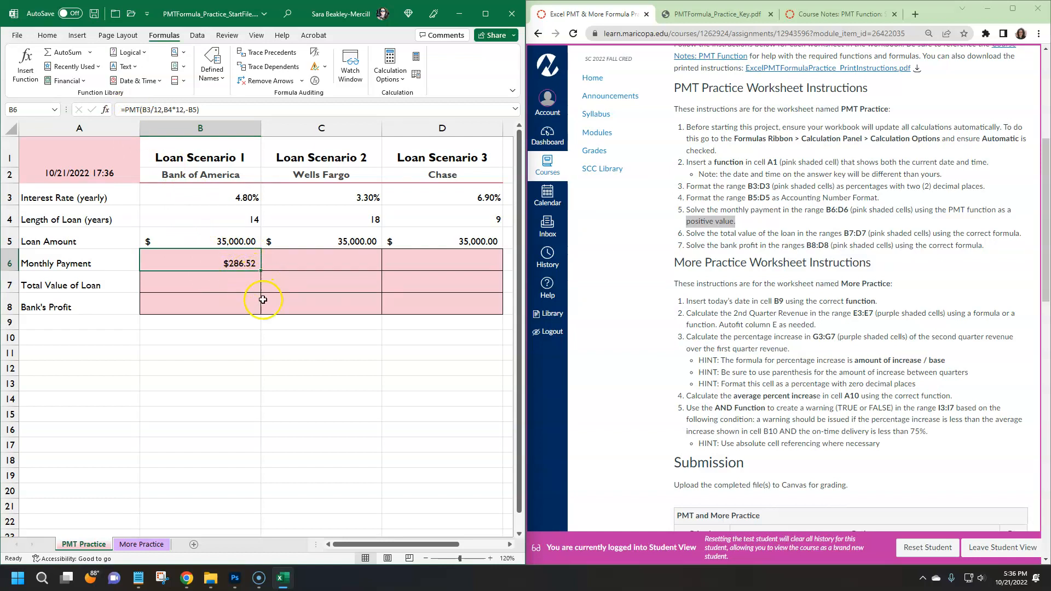
Review the PMT formula in B6, fill it across to C6:D6, and check the cell references in C6
{"action": "double_click", "coordinate": [236, 262]}
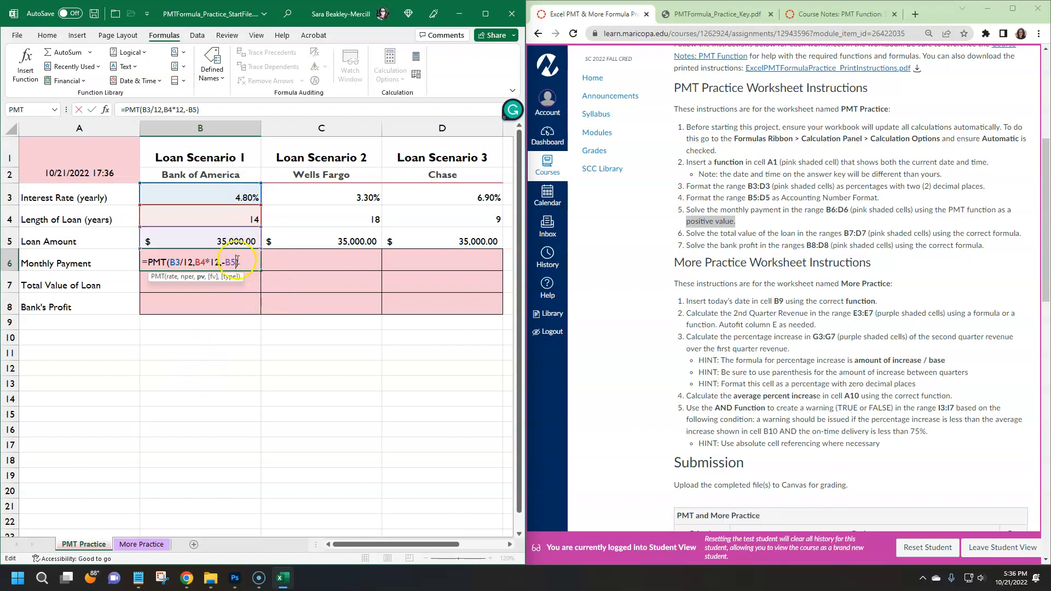
{"action": "key", "text": "ctrl+Return"}
{"action": "left_click_drag", "start_coordinate": [262, 269], "coordinate": [481, 272]}
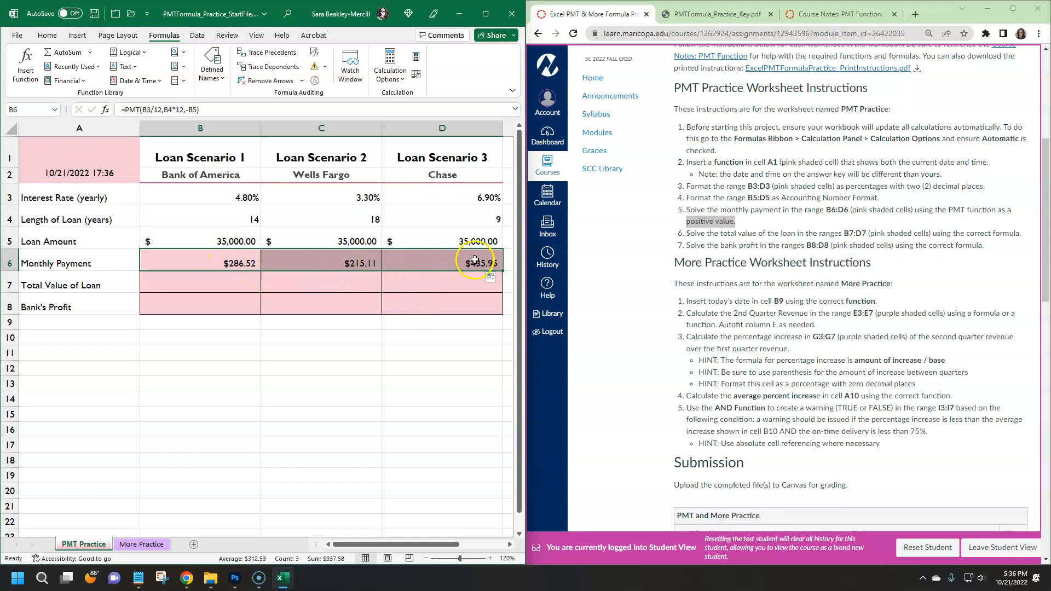
{"action": "double_click", "coordinate": [338, 263]}
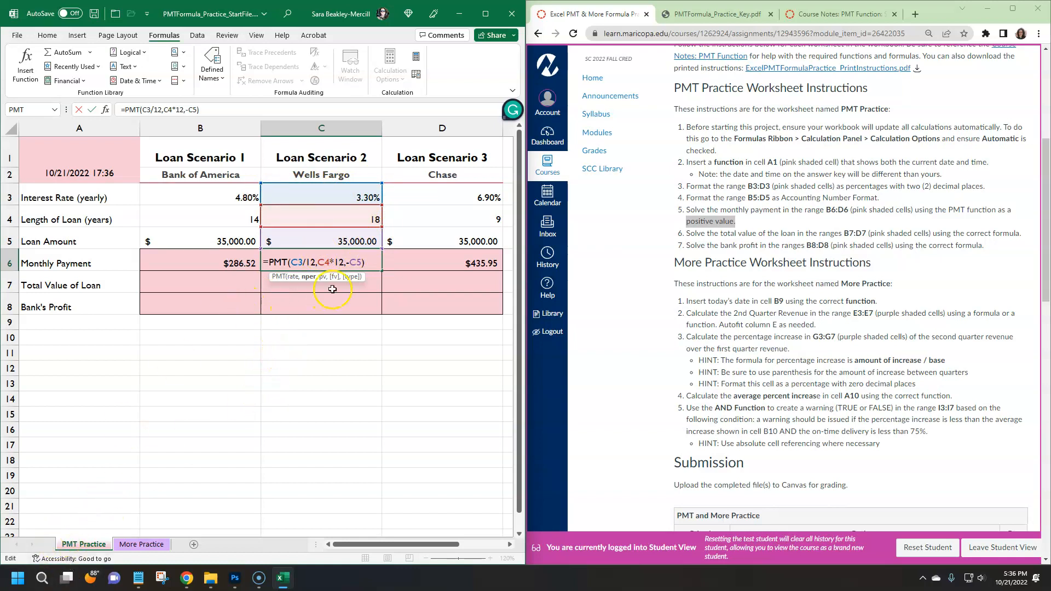
{"action": "key", "text": "ctrl+Return"}
Review the instruction for B7:D7, find the total loan value formula in the PMT Course Notes, and match it to cells B4 and B6
{"action": "left_click", "coordinate": [233, 281]}
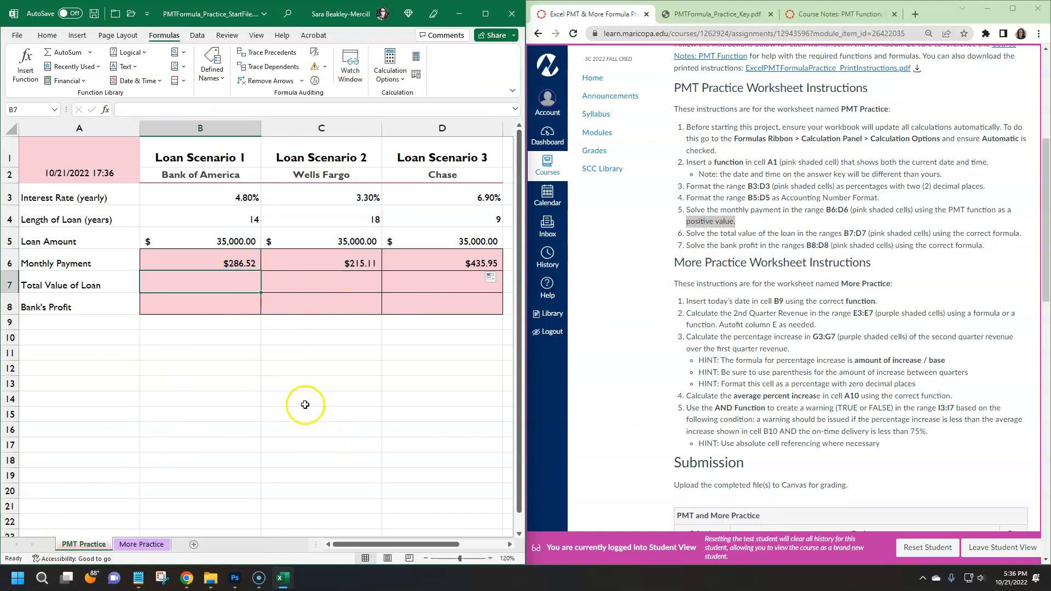
{"action": "left_click_drag", "start_coordinate": [685, 233], "coordinate": [1020, 231]}
{"action": "left_click", "coordinate": [845, 13]}
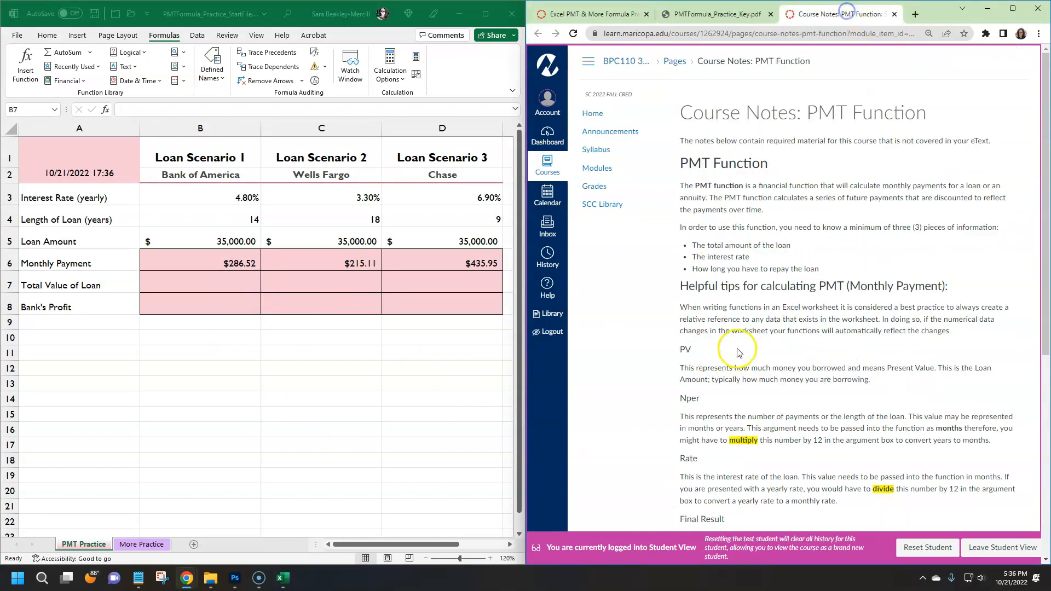
{"action": "scroll", "coordinate": [722, 340], "scroll_direction": "down", "scroll_amount": 5}
{"action": "left_click_drag", "start_coordinate": [679, 304], "coordinate": [946, 308]}
{"action": "left_click", "coordinate": [927, 333]}
{"action": "left_click_drag", "start_coordinate": [752, 303], "coordinate": [929, 307]}
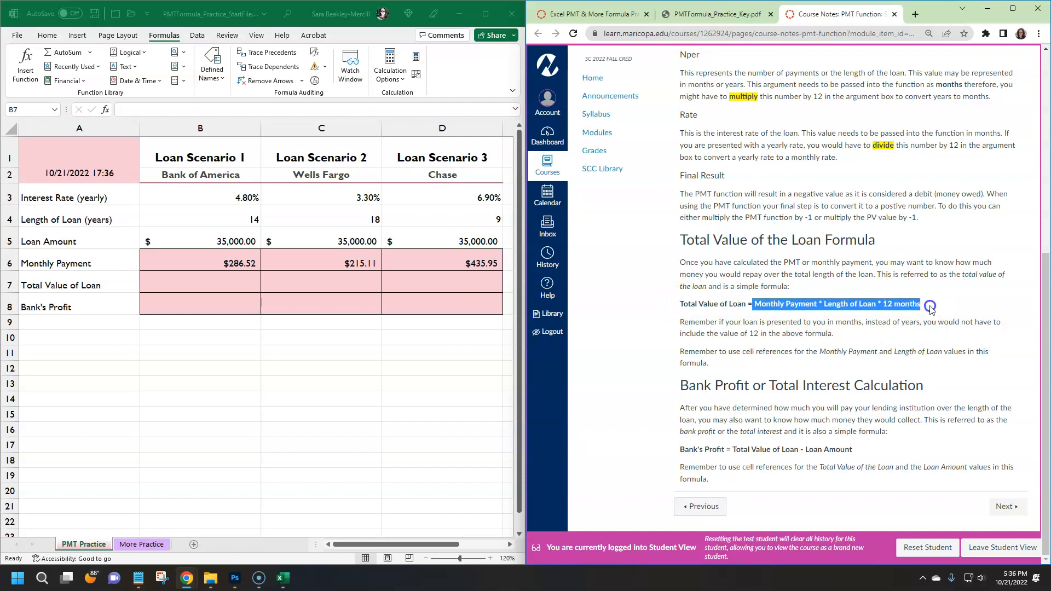
{"action": "left_click", "coordinate": [797, 337]}
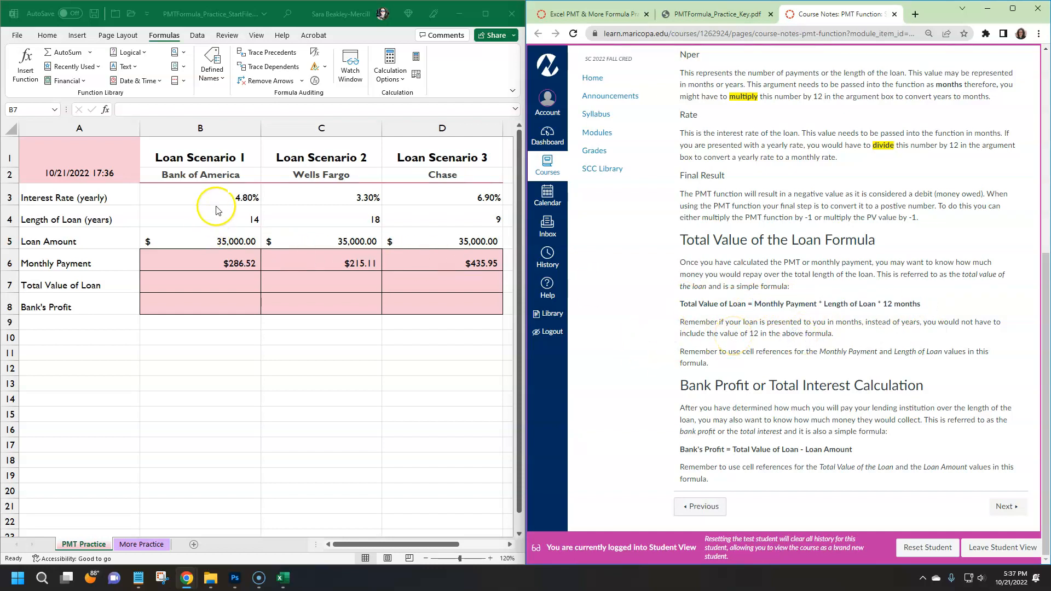
{"action": "left_click", "coordinate": [233, 219]}
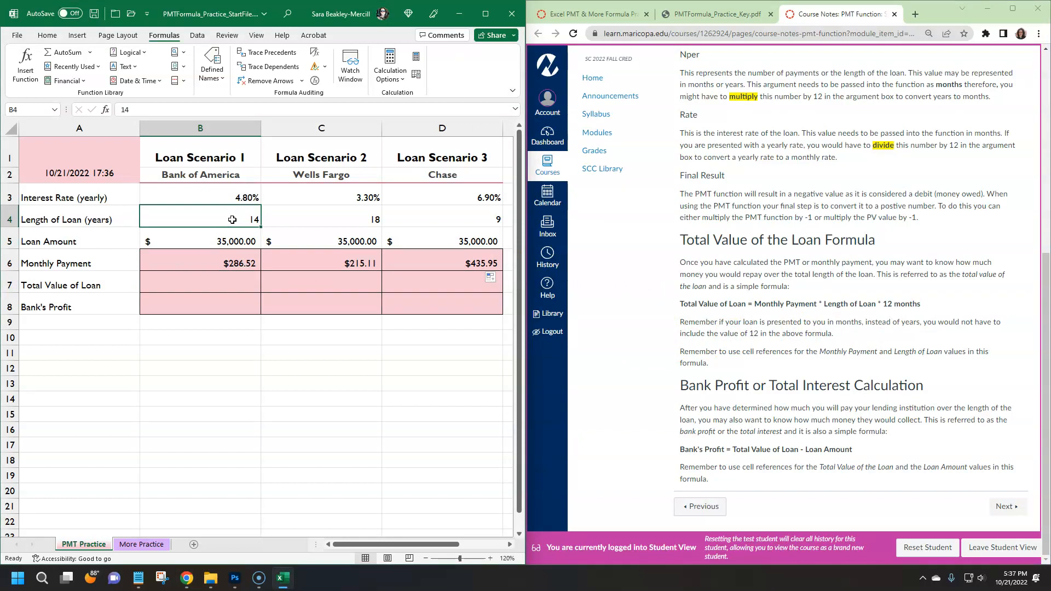
{"action": "left_click", "coordinate": [246, 267]}
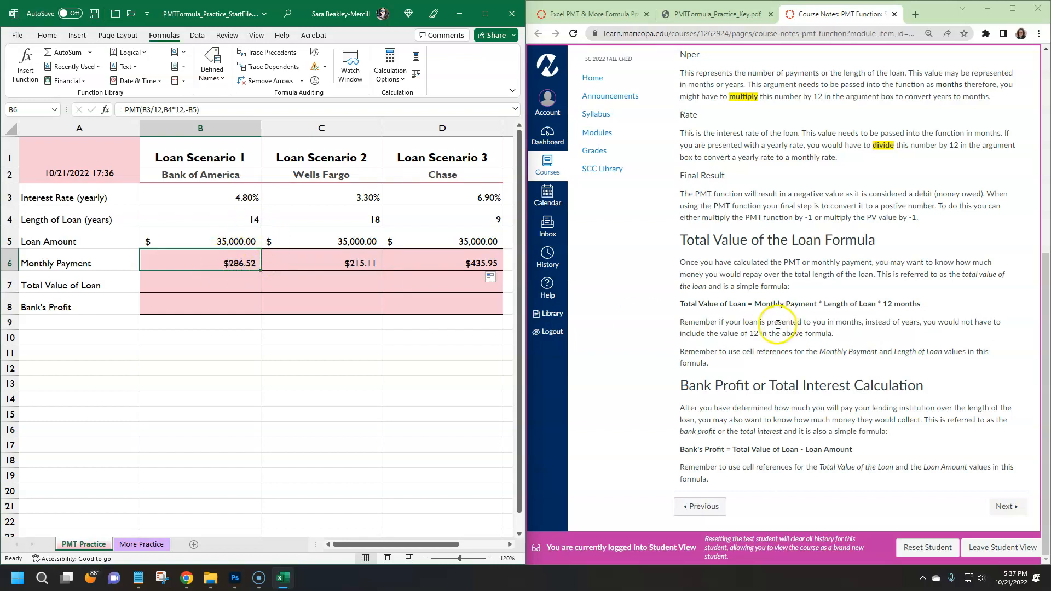
{"action": "left_click_drag", "start_coordinate": [755, 304], "coordinate": [925, 308]}
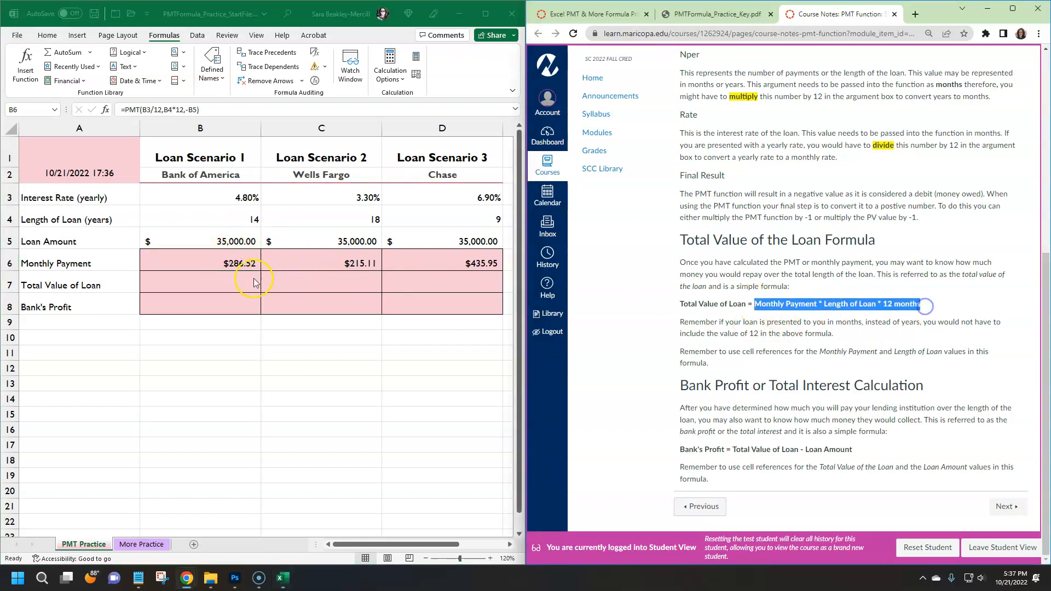
Calculate the total value of the first loan in B7 with the formula =B6*12*B4
{"action": "left_click", "coordinate": [225, 284]}
{"action": "left_click", "coordinate": [245, 286]}
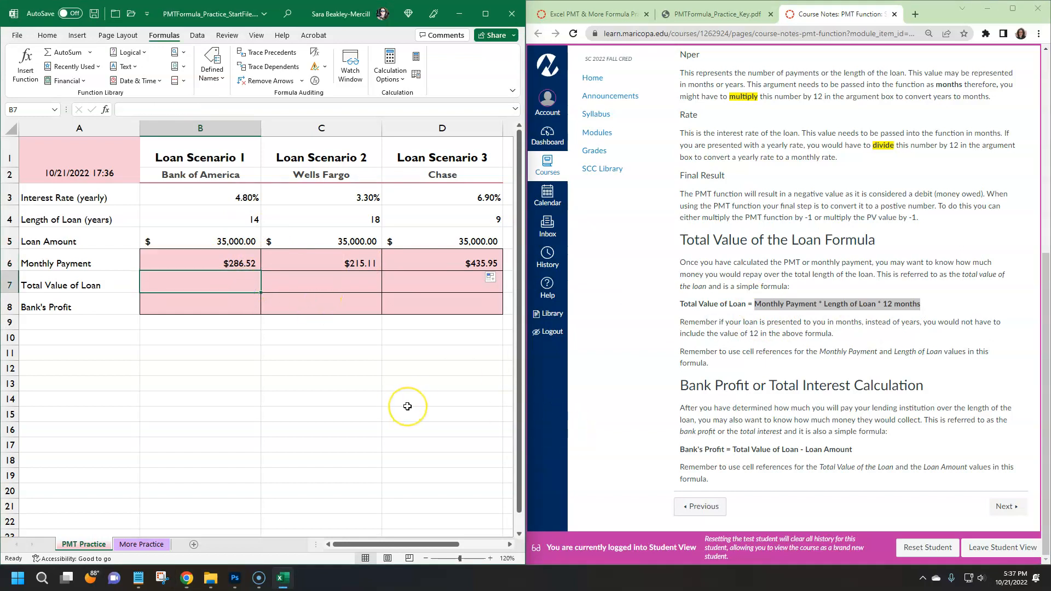
{"action": "type", "text": "="}
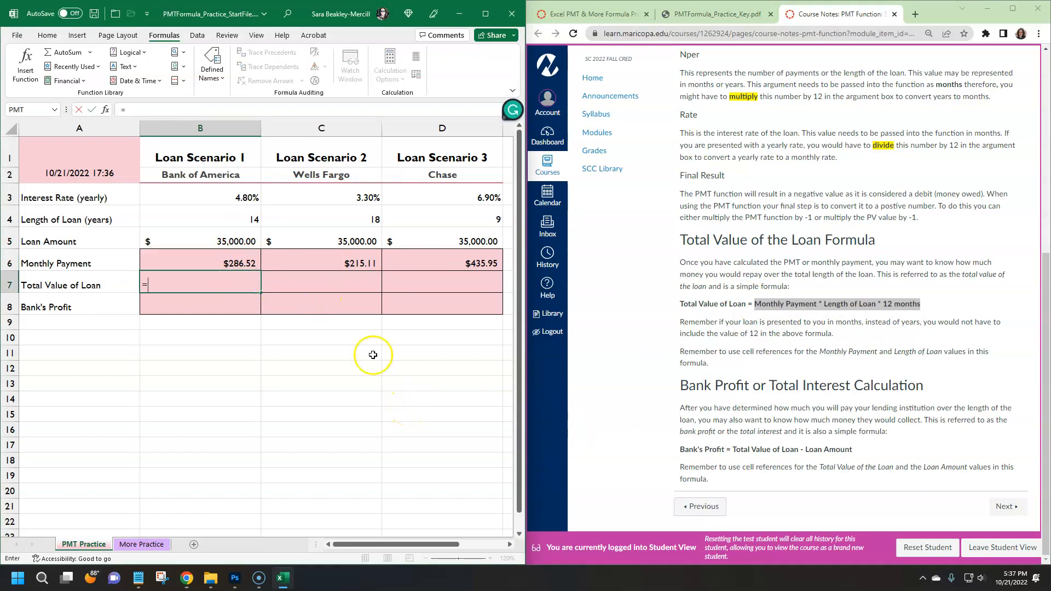
{"action": "left_click", "coordinate": [226, 261]}
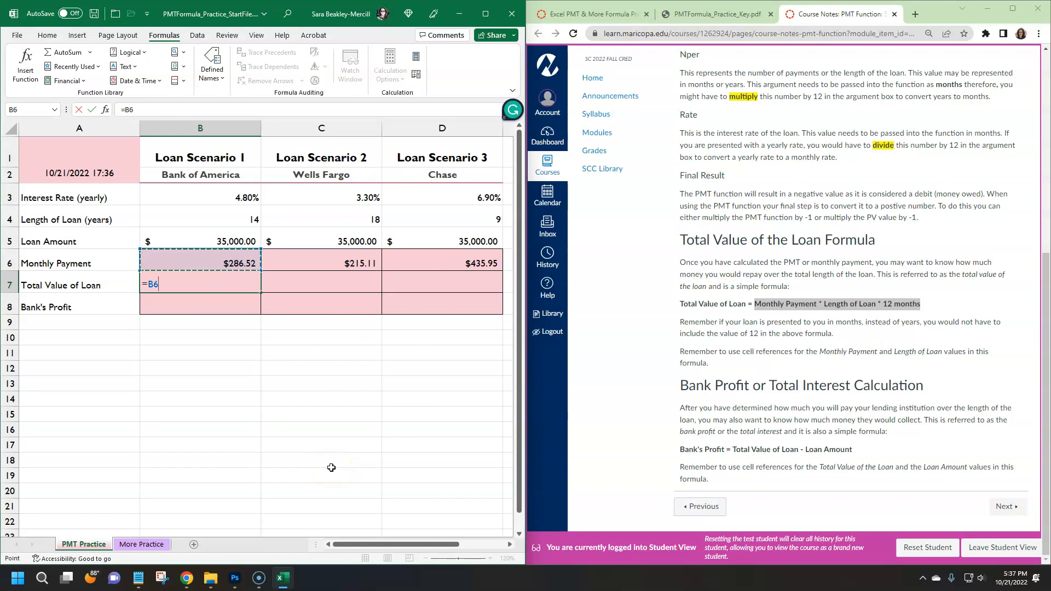
{"action": "type", "text": "*12*"}
{"action": "left_click", "coordinate": [234, 219]}
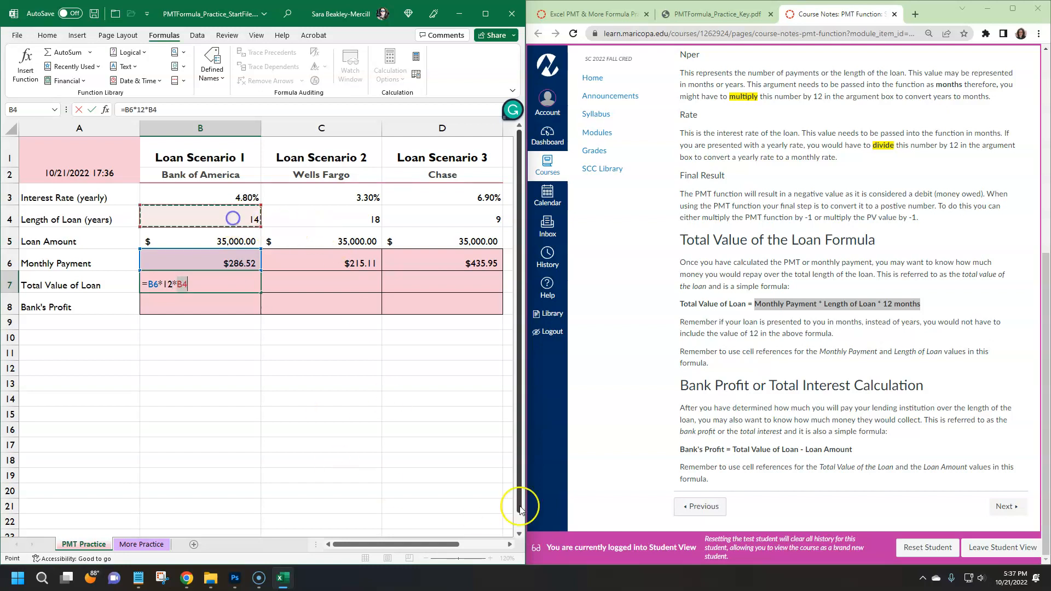
{"action": "key", "text": "Return"}
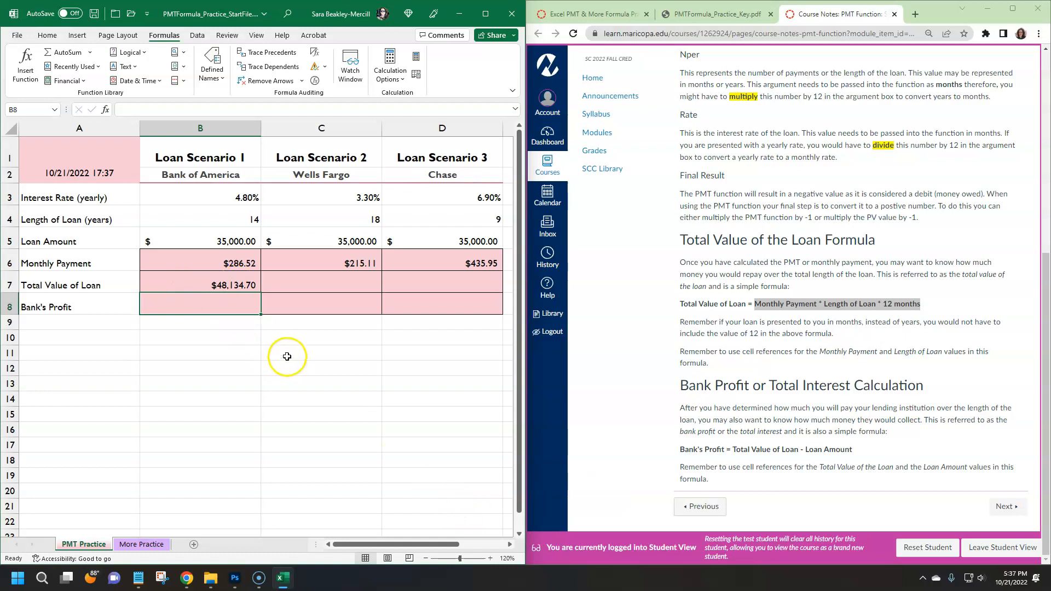
Fill the total loan value formula from B7 across to C7:D7 and check the cell references in C7
{"action": "left_click", "coordinate": [230, 280]}
{"action": "left_click_drag", "start_coordinate": [263, 295], "coordinate": [480, 279]}
{"action": "double_click", "coordinate": [356, 285]}
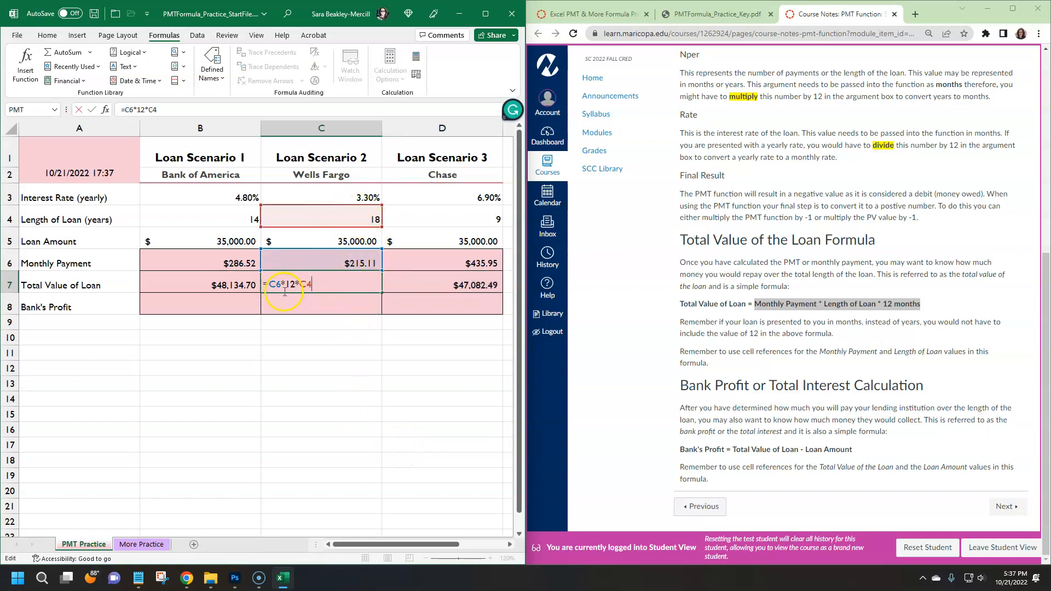
{"action": "key", "text": "Escape"}
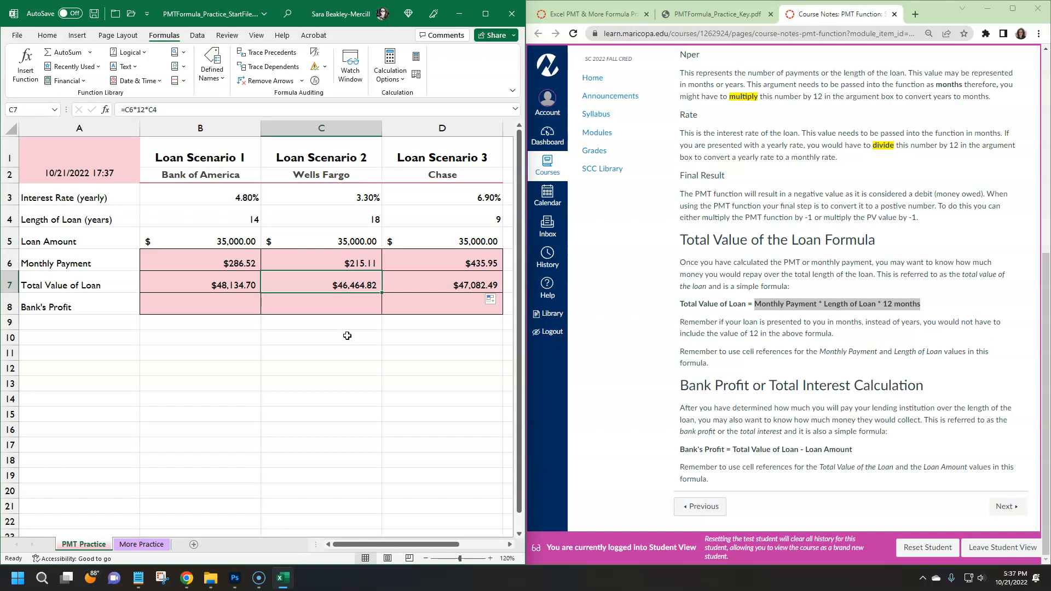
Look up the bank's profit formula in the Course Notes and enter =B7-B5 in B8
{"action": "left_click", "coordinate": [207, 298]}
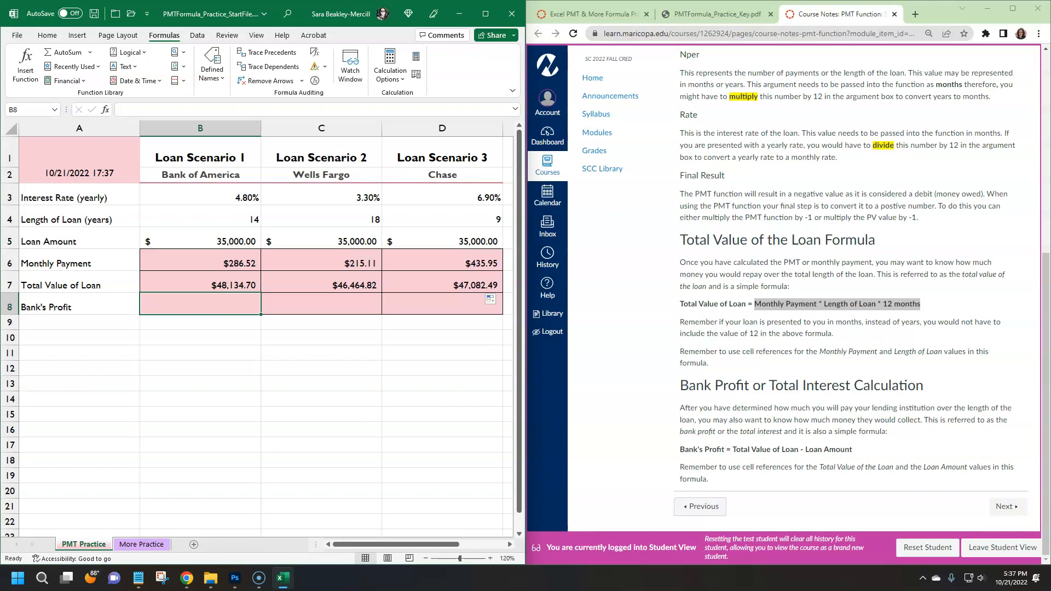
{"action": "left_click_drag", "start_coordinate": [852, 449], "coordinate": [725, 451]}
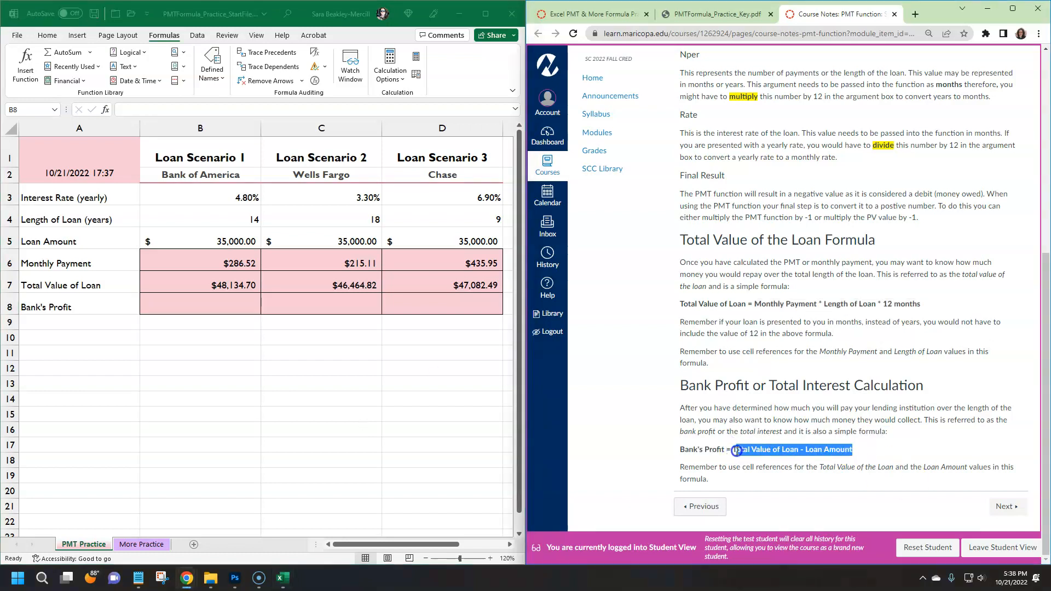
{"action": "left_click", "coordinate": [218, 300]}
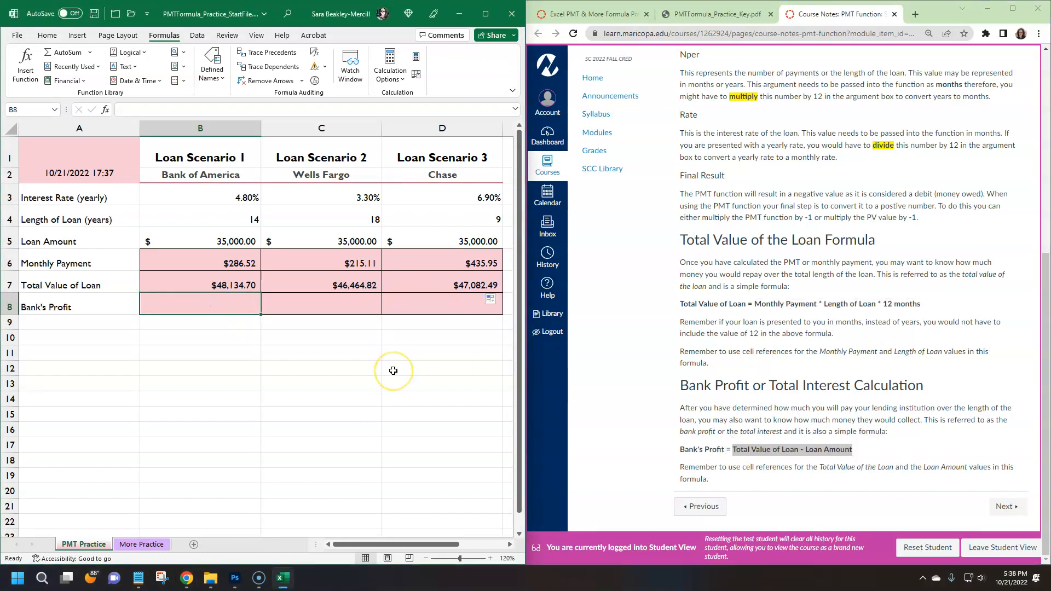
{"action": "type", "text": "="}
{"action": "left_click", "coordinate": [204, 283]}
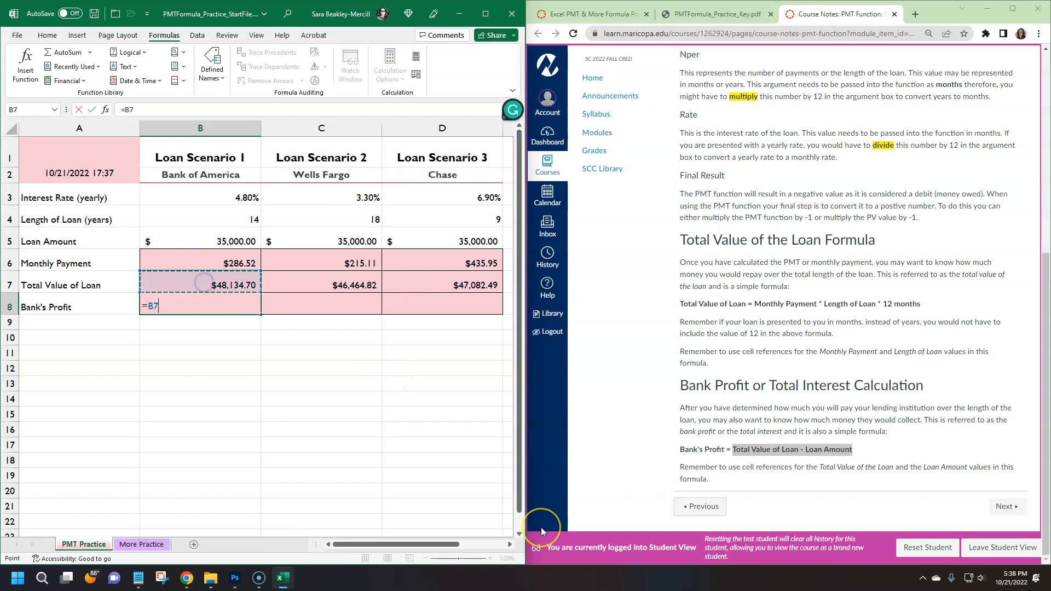
{"action": "type", "text": "-"}
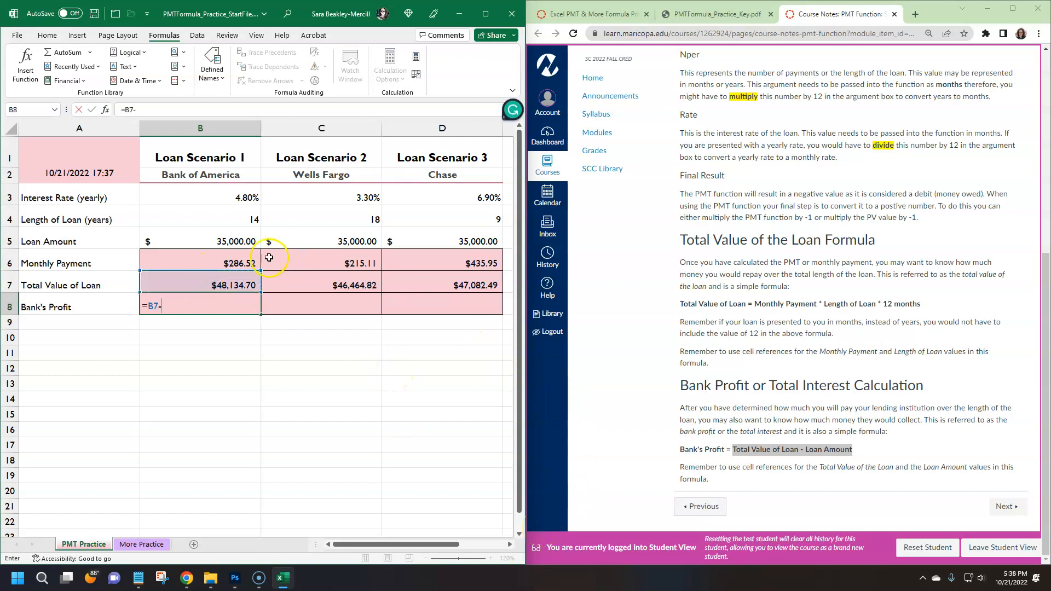
{"action": "left_click", "coordinate": [249, 242]}
{"action": "key", "text": "Return"}
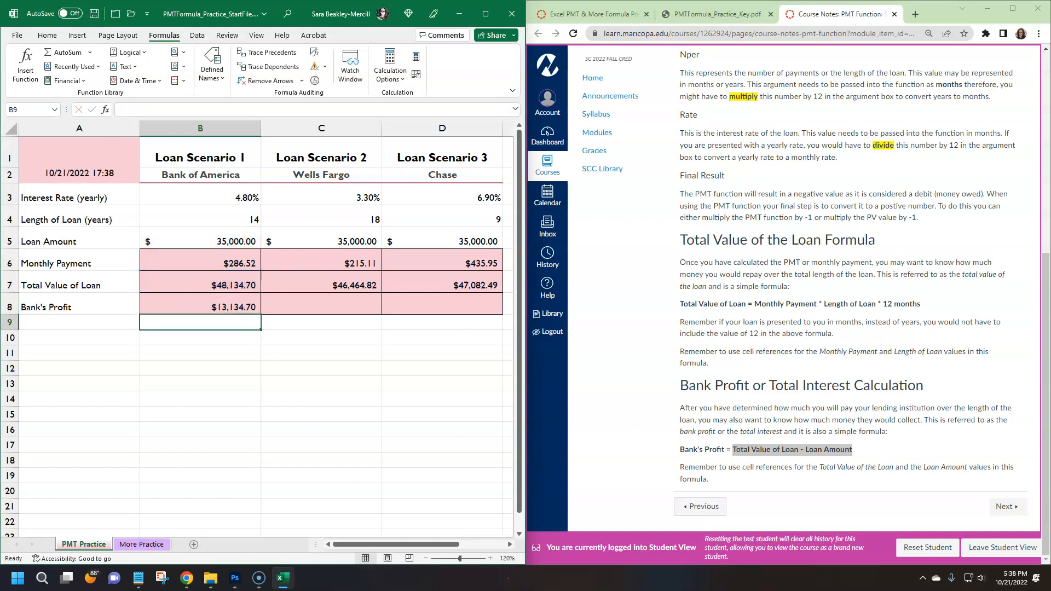
Fill the bank's profit formula from B8 across to C8:D8 and check the formula in C8
{"action": "left_click", "coordinate": [238, 310]}
{"action": "left_click_drag", "start_coordinate": [261, 314], "coordinate": [496, 314]}
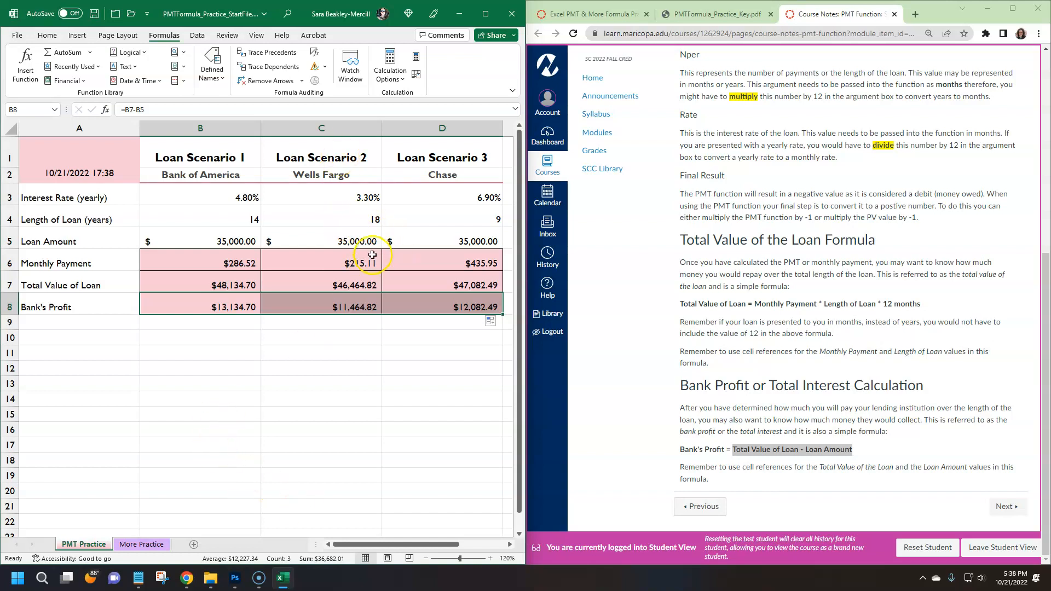
{"action": "left_click", "coordinate": [353, 308]}
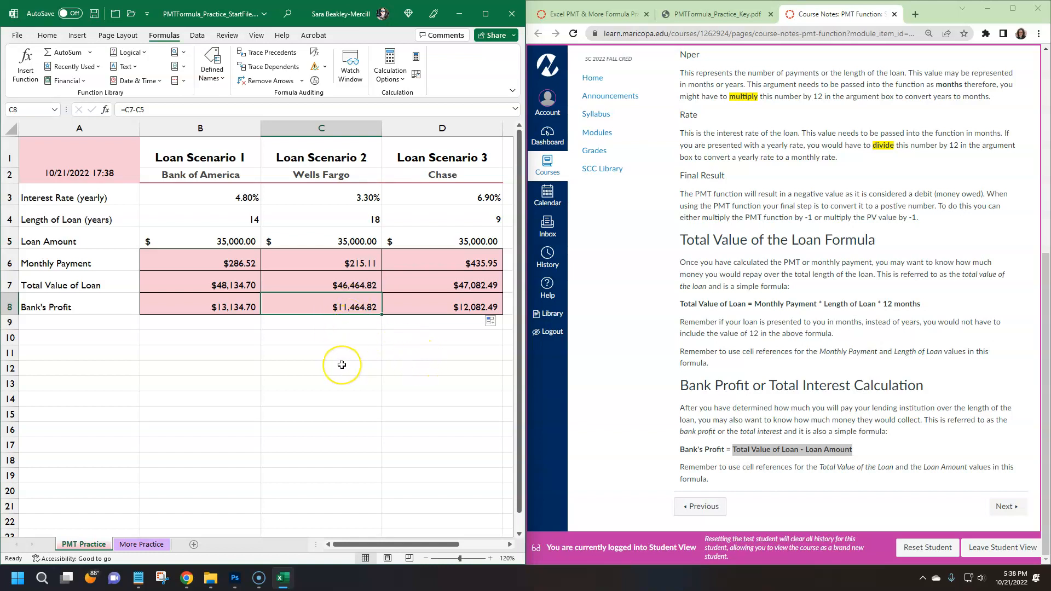
Compare the loan lengths in C4 and D4, try 15 years for Wells Fargo in C4, and undo that change
{"action": "left_click", "coordinate": [342, 216]}
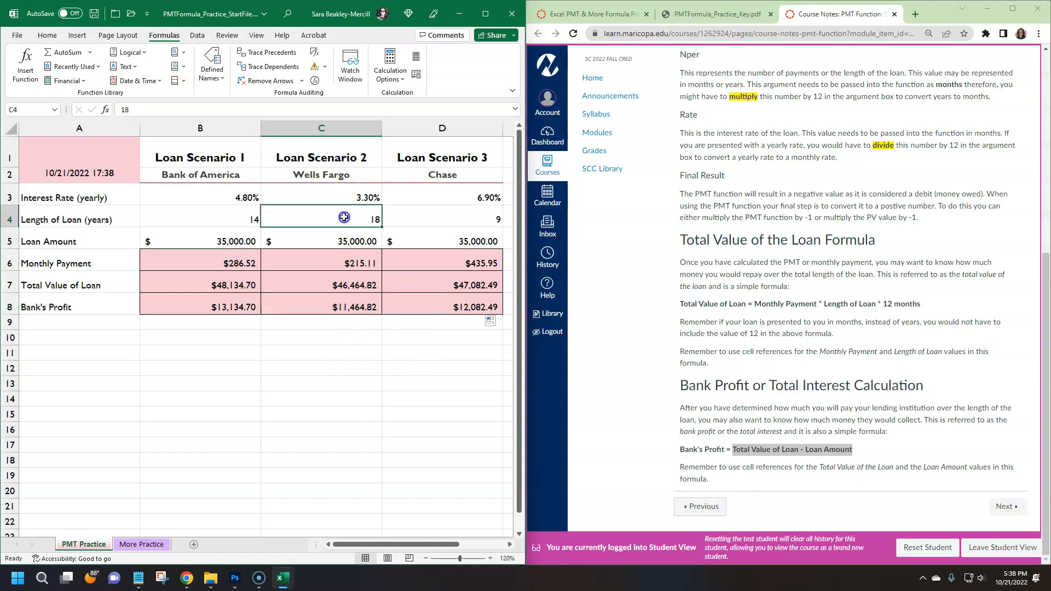
{"action": "left_click", "coordinate": [485, 216]}
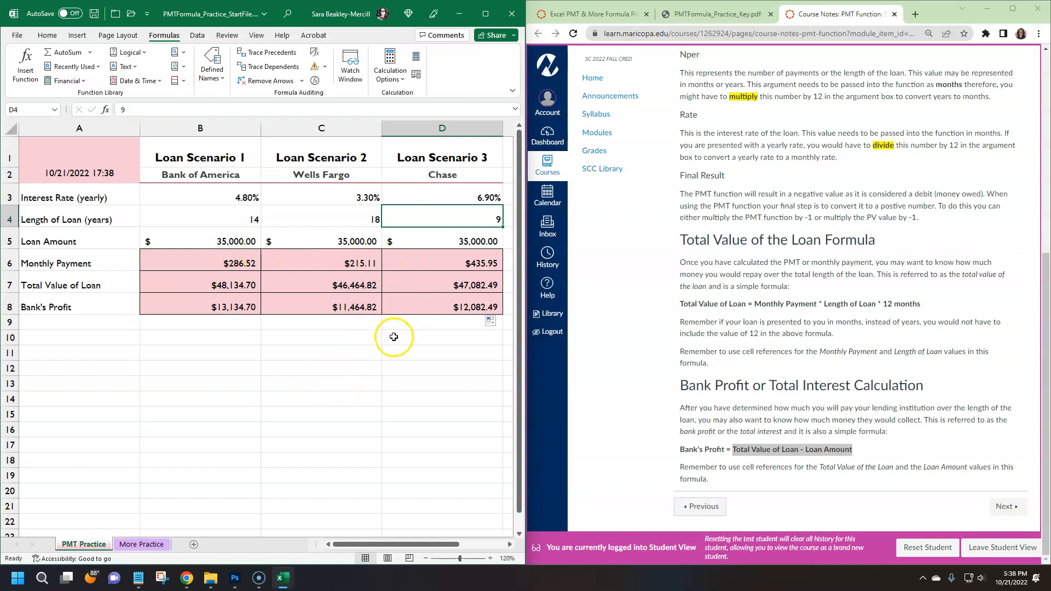
{"action": "left_click", "coordinate": [348, 211]}
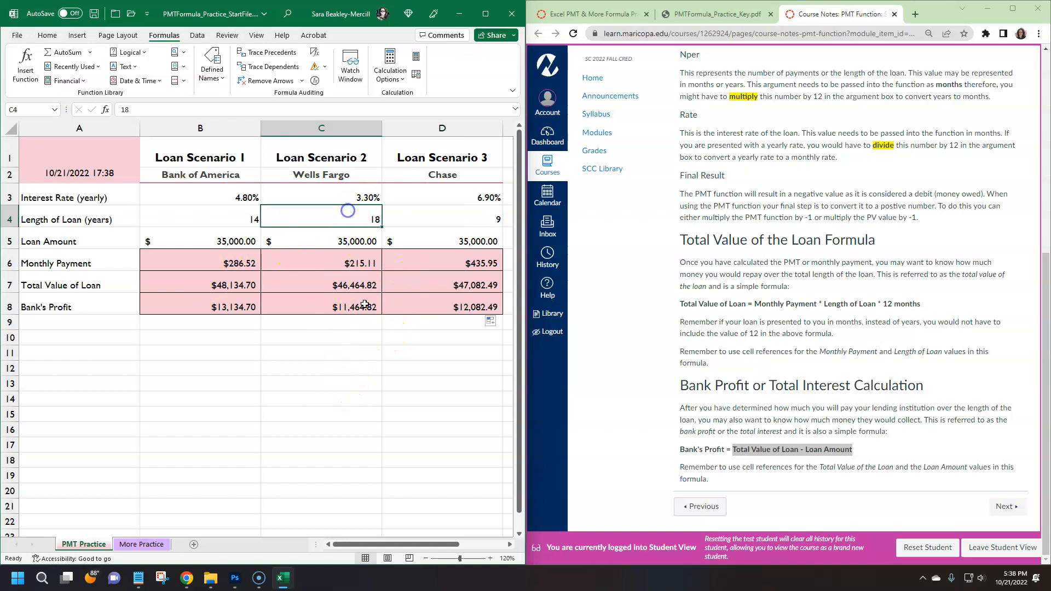
{"action": "type", "text": "15"}
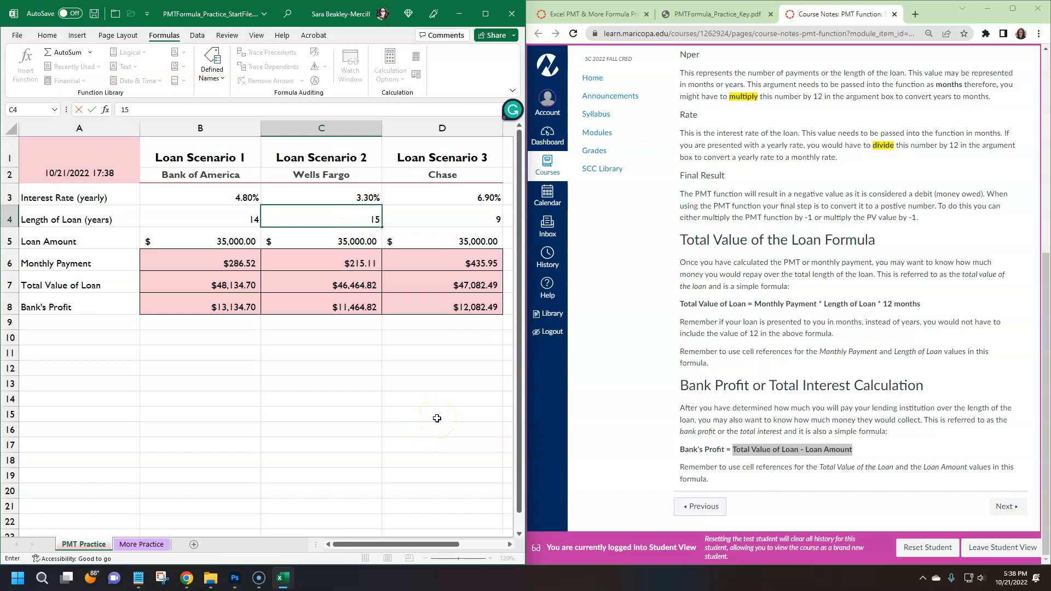
{"action": "key", "text": "Return"}
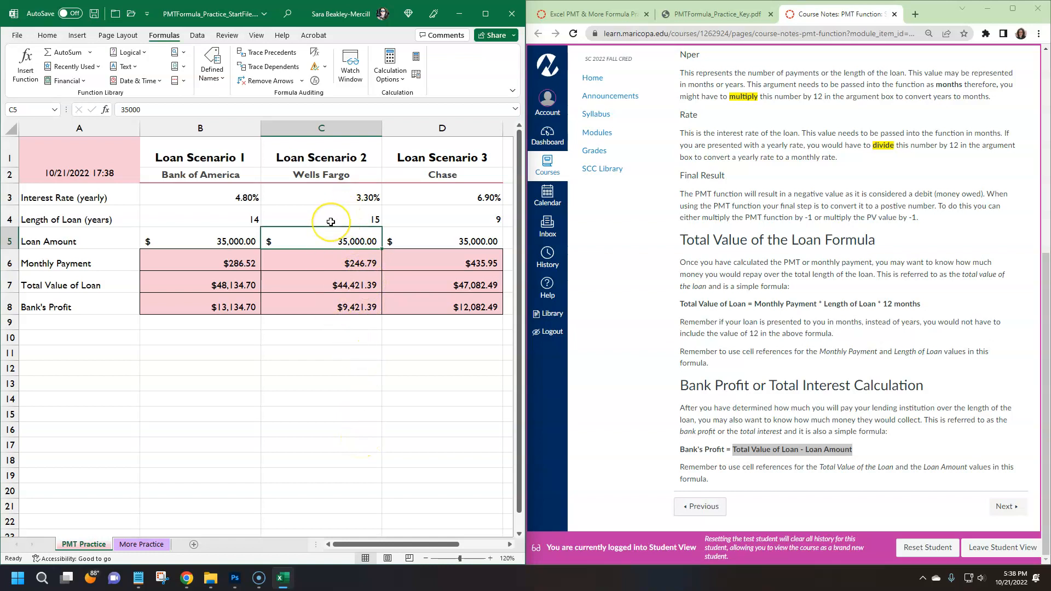
{"action": "key", "text": "ctrl+z"}
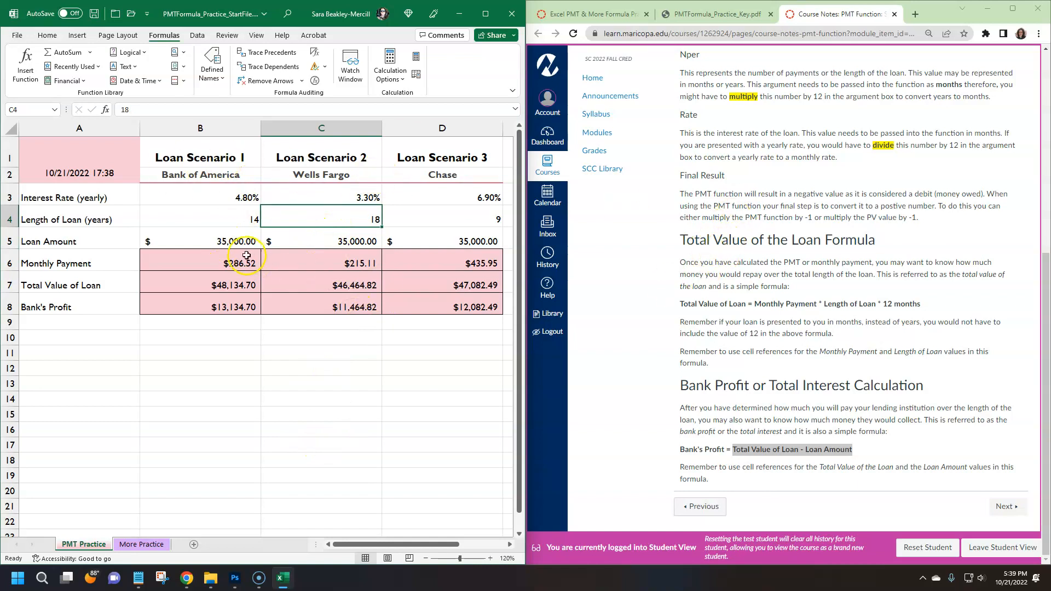
Return to the assignment instructions and save the workbook under a new name in Downloads, replacing the StartFile part of the file name
{"action": "left_click", "coordinate": [617, 17]}
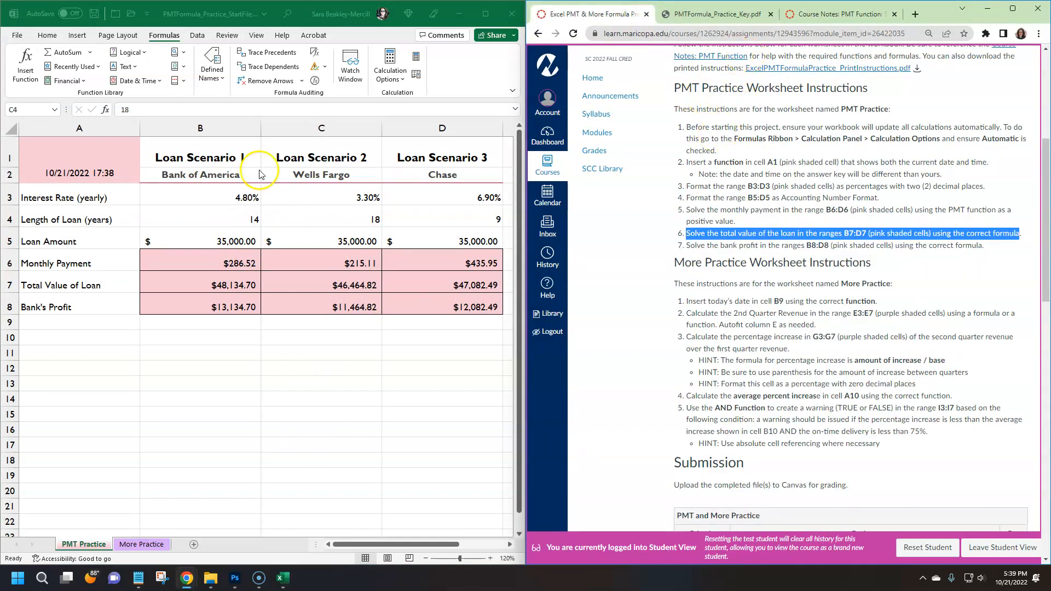
{"action": "left_click", "coordinate": [20, 41]}
{"action": "left_click", "coordinate": [20, 41]}
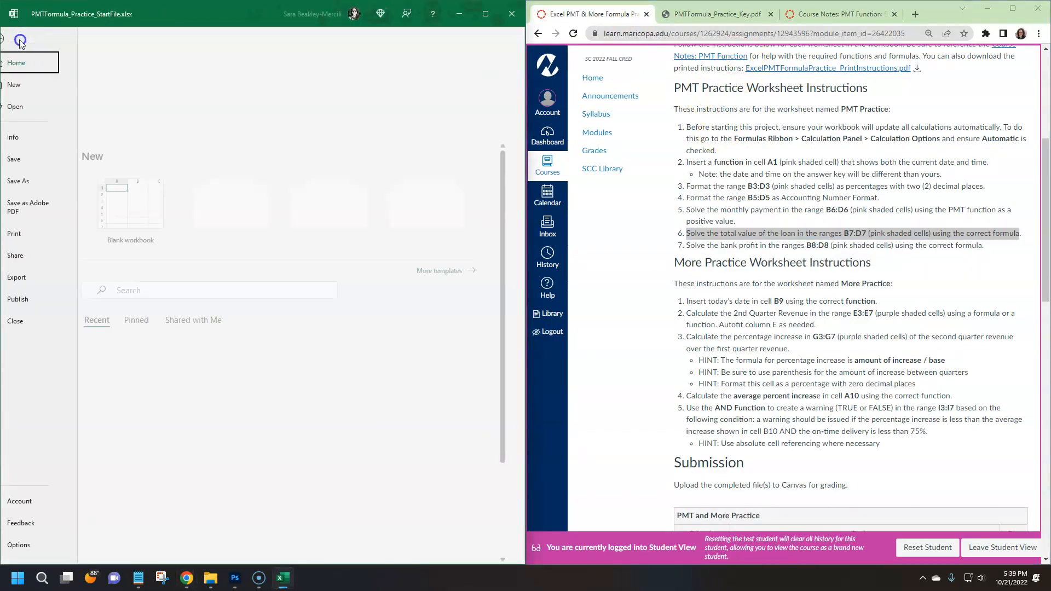
{"action": "left_click", "coordinate": [36, 182]}
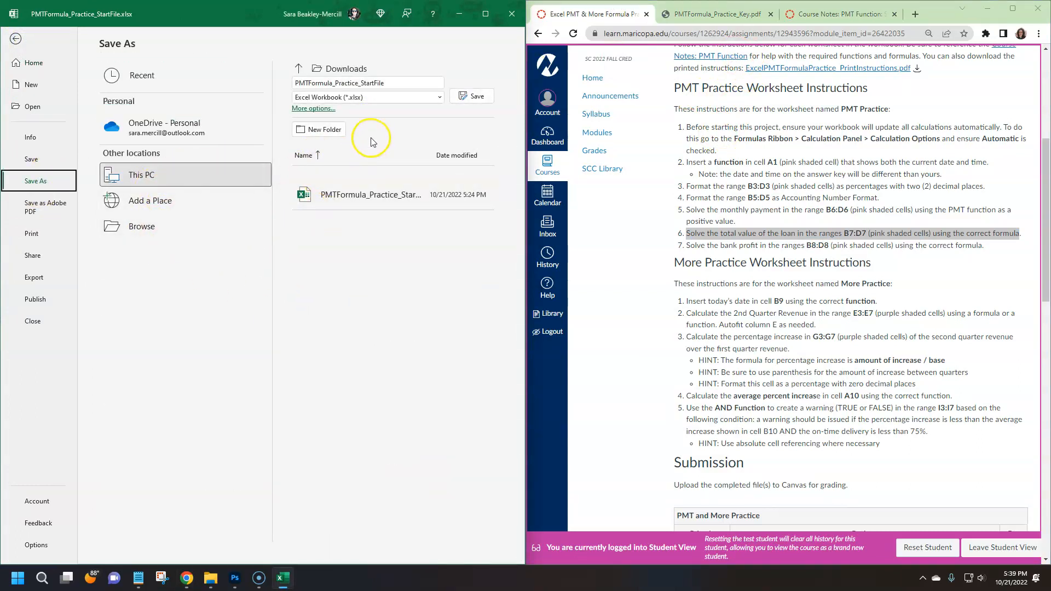
{"action": "left_click", "coordinate": [363, 81]}
{"action": "left_click_drag", "start_coordinate": [394, 82], "coordinate": [360, 81]}
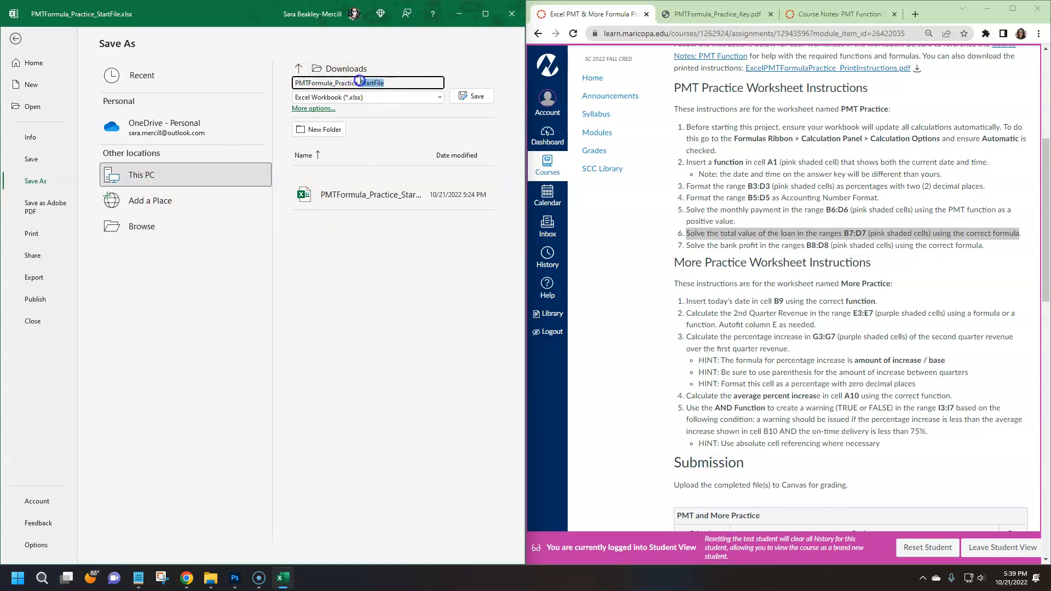
{"action": "type", "text": "sA"}
{"action": "left_click", "coordinate": [403, 84]}
{"action": "left_click", "coordinate": [470, 97]}
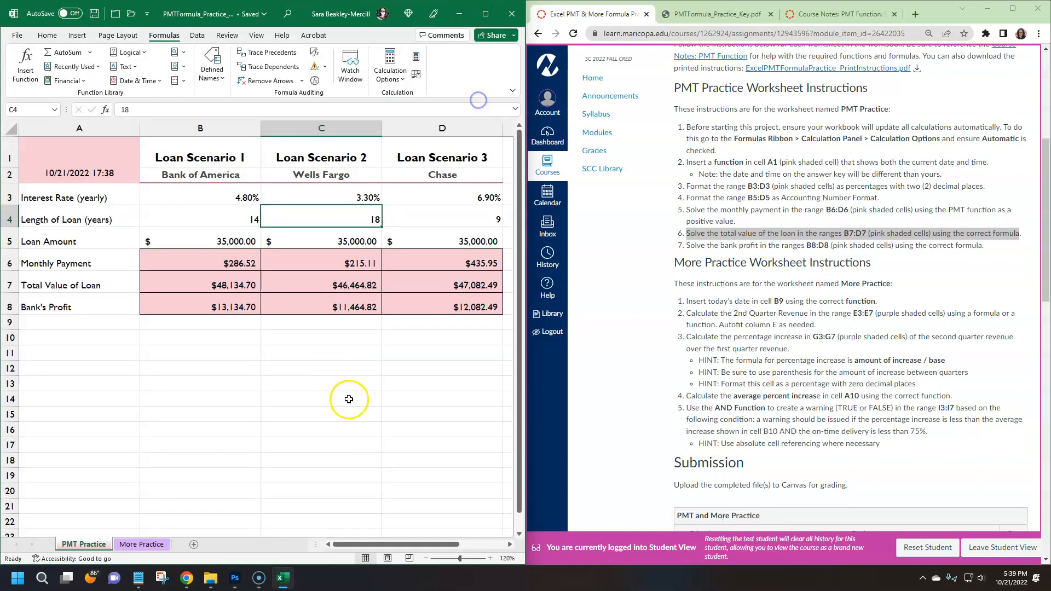
Open the More Practice worksheet and read its first assignment instruction about today's date in B9
{"action": "left_click", "coordinate": [141, 544]}
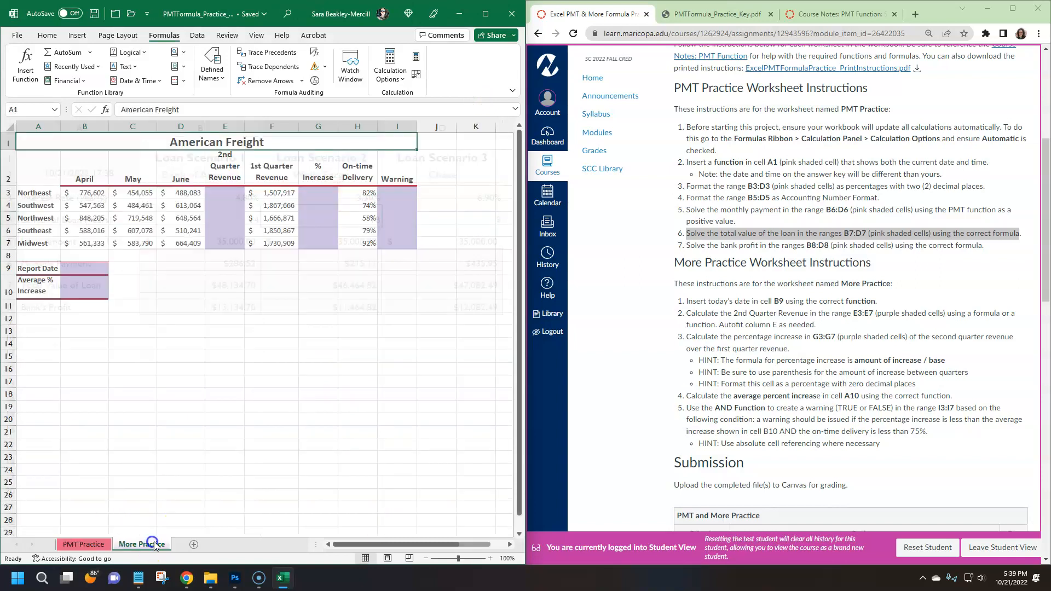
{"action": "left_click", "coordinate": [490, 558]}
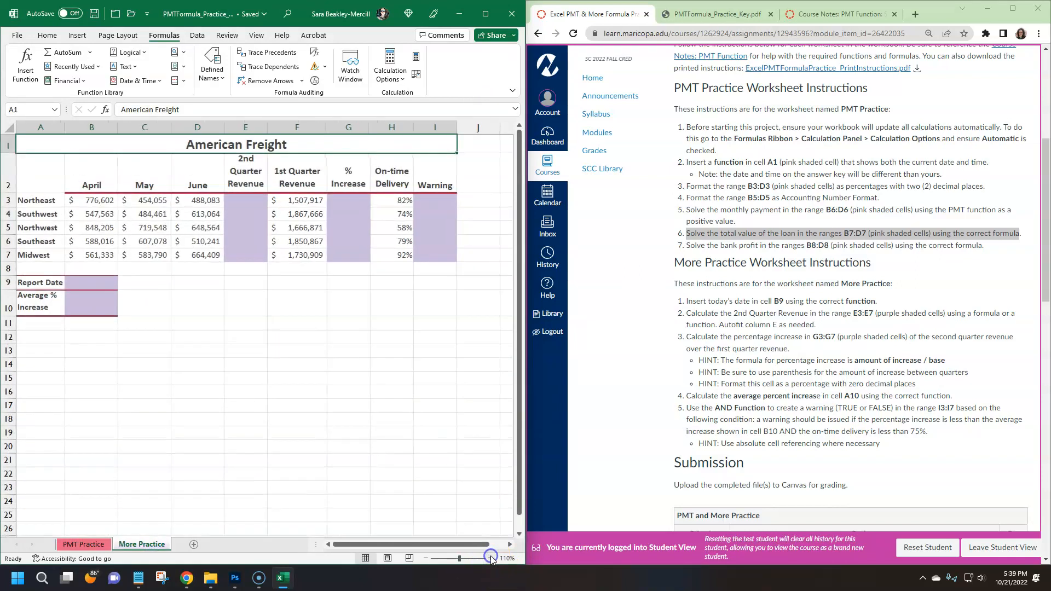
{"action": "left_click", "coordinate": [490, 559]}
{"action": "scroll", "coordinate": [851, 375], "scroll_direction": "down", "scroll_amount": 3}
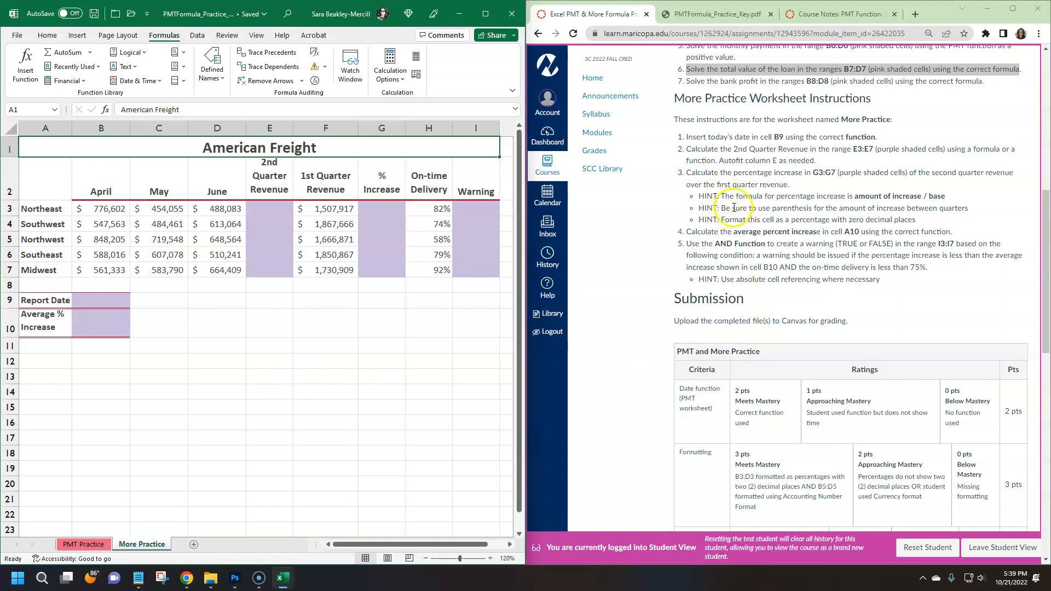
{"action": "left_click_drag", "start_coordinate": [686, 137], "coordinate": [892, 137]}
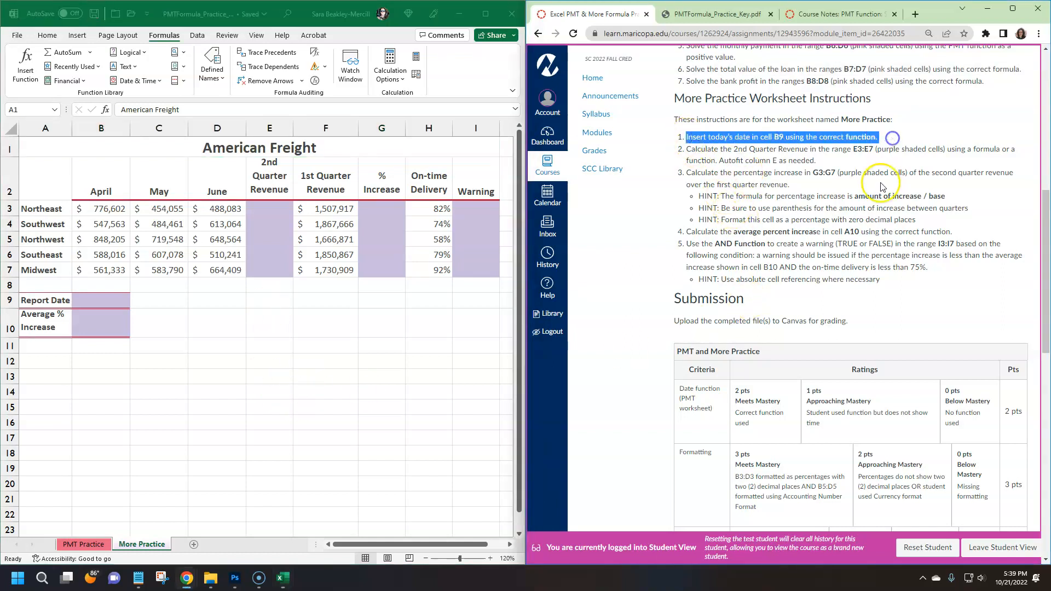
{"action": "left_click", "coordinate": [883, 186]}
Insert the TODAY function in cell B9 for the report date
{"action": "left_click", "coordinate": [101, 302]}
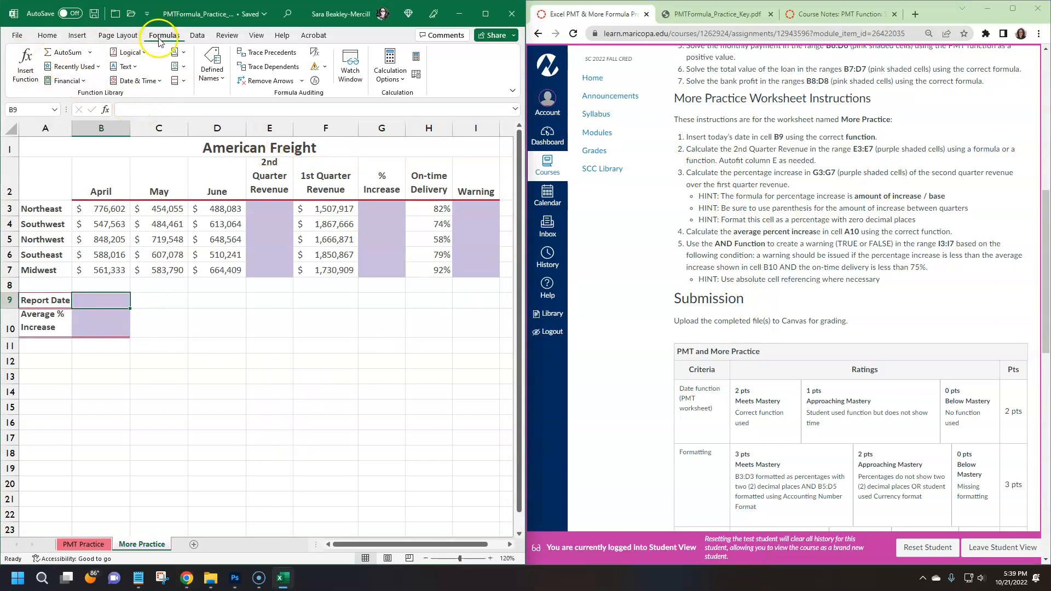
{"action": "left_click", "coordinate": [147, 81]}
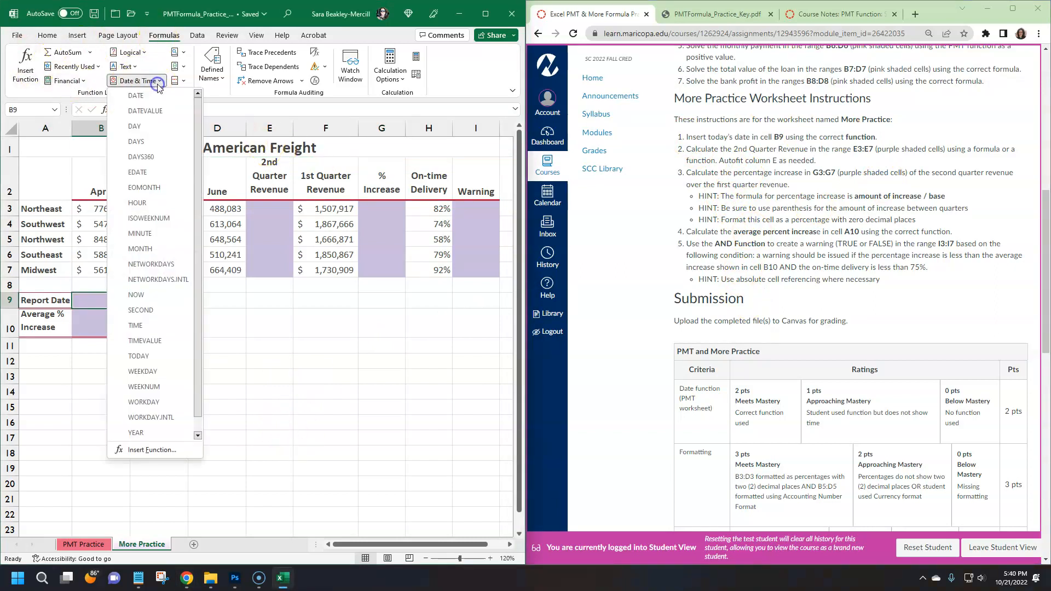
{"action": "left_click", "coordinate": [163, 357]}
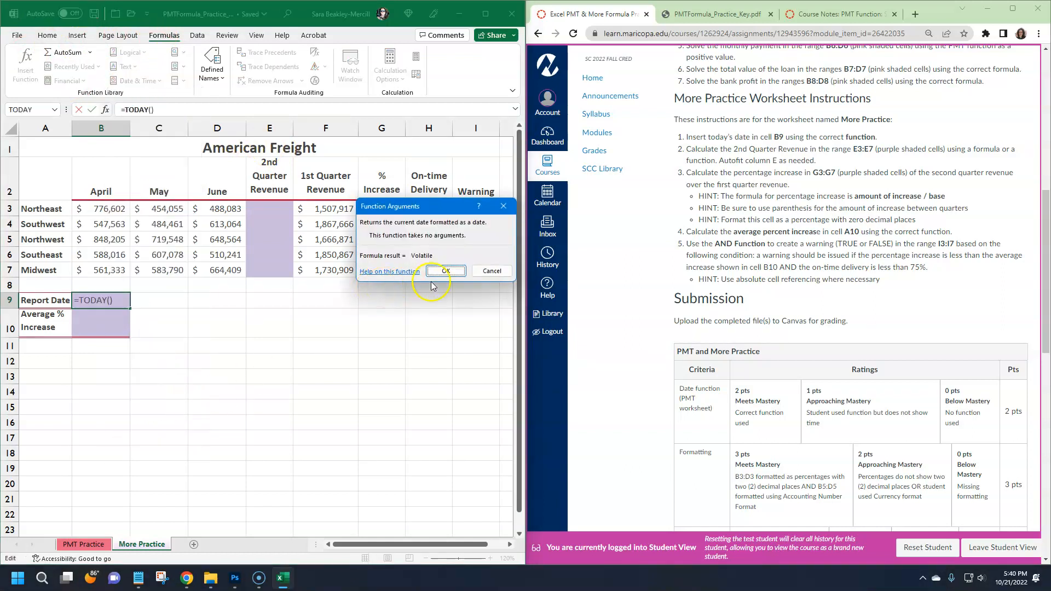
{"action": "left_click", "coordinate": [446, 270]}
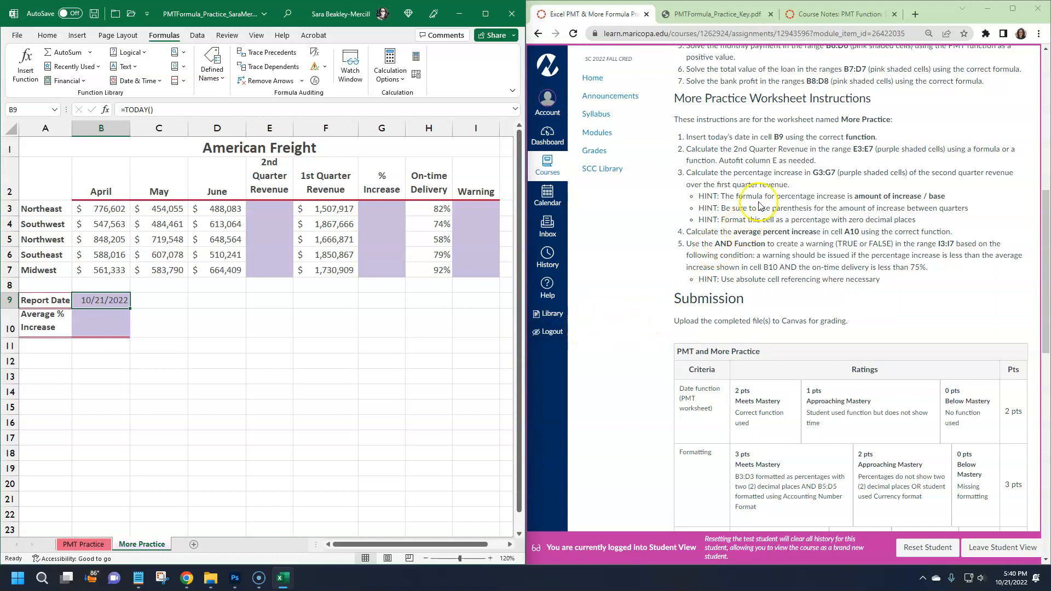
Read the 2nd Quarter Revenue instruction and total the Northeast April to June figures in E3 with =SUM(B3:D3)
{"action": "left_click_drag", "start_coordinate": [686, 149], "coordinate": [1034, 163]}
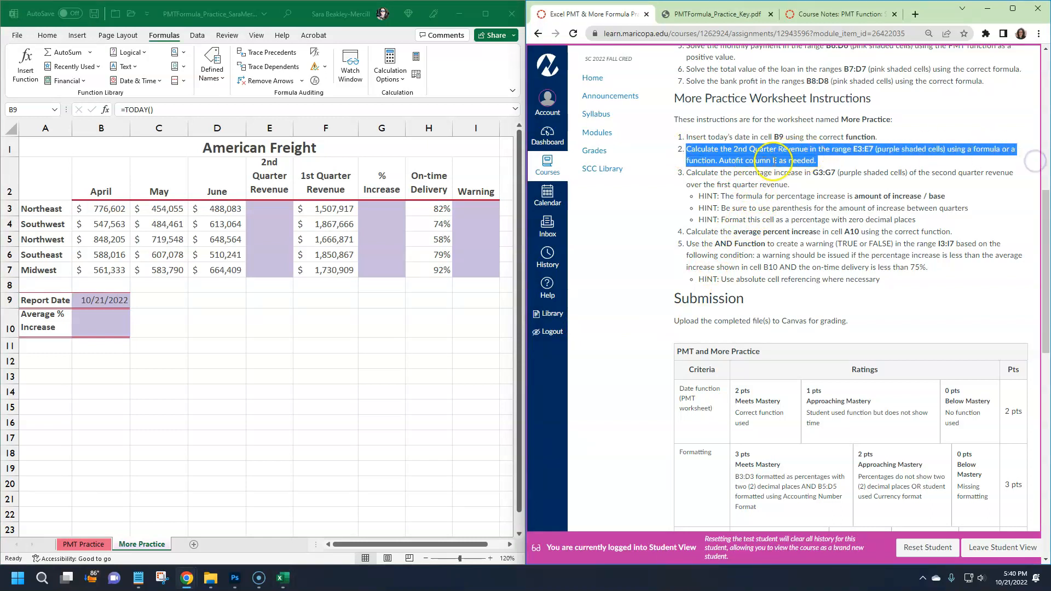
{"action": "left_click", "coordinate": [332, 309]}
{"action": "left_click", "coordinate": [265, 208]}
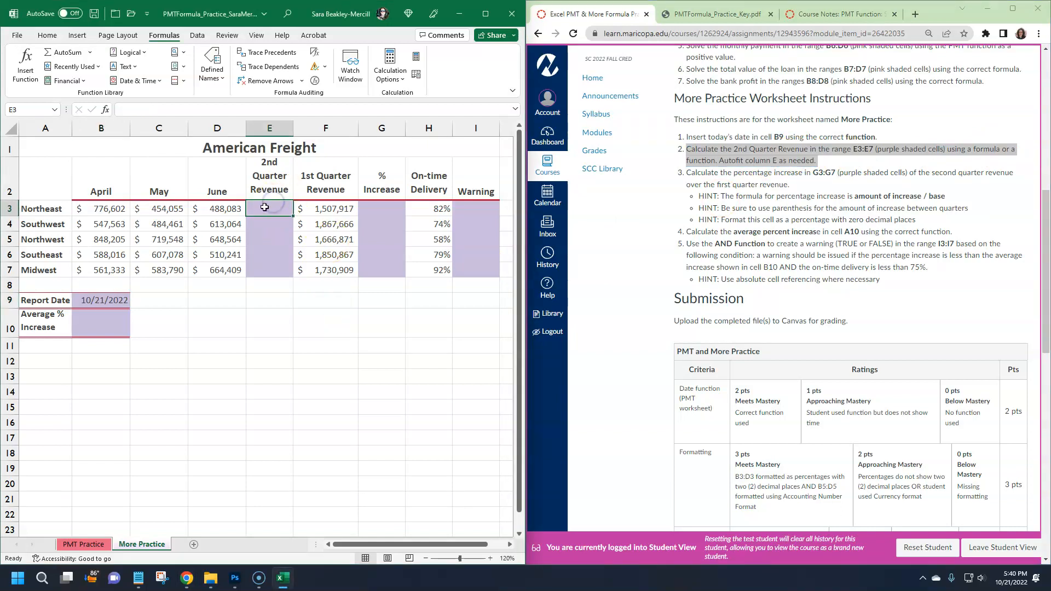
{"action": "left_click_drag", "start_coordinate": [108, 208], "coordinate": [225, 209]}
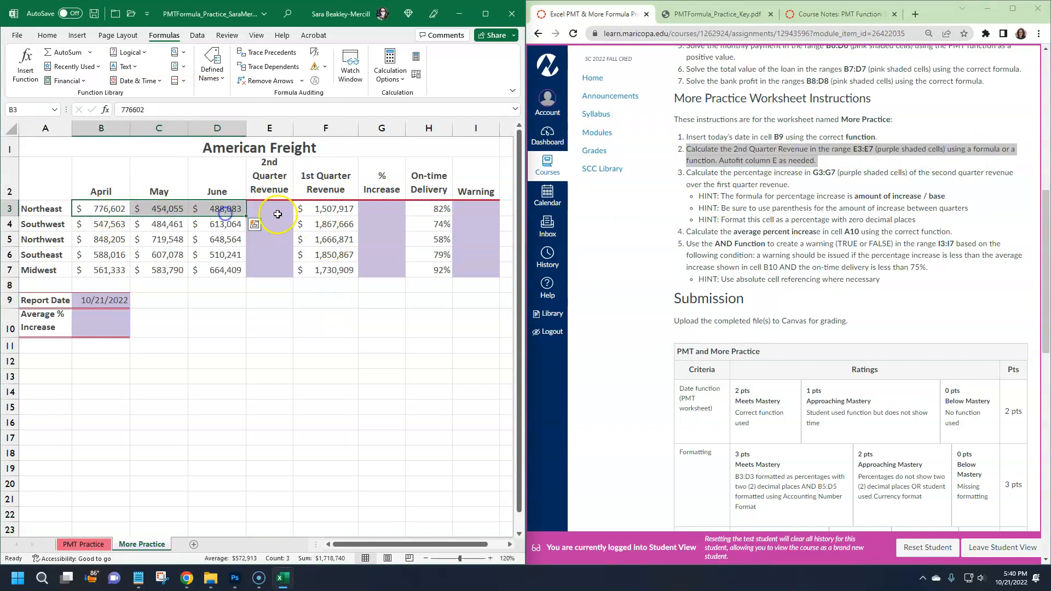
{"action": "left_click", "coordinate": [277, 214]}
{"action": "left_click_drag", "start_coordinate": [103, 210], "coordinate": [223, 208]}
{"action": "left_click", "coordinate": [265, 209]}
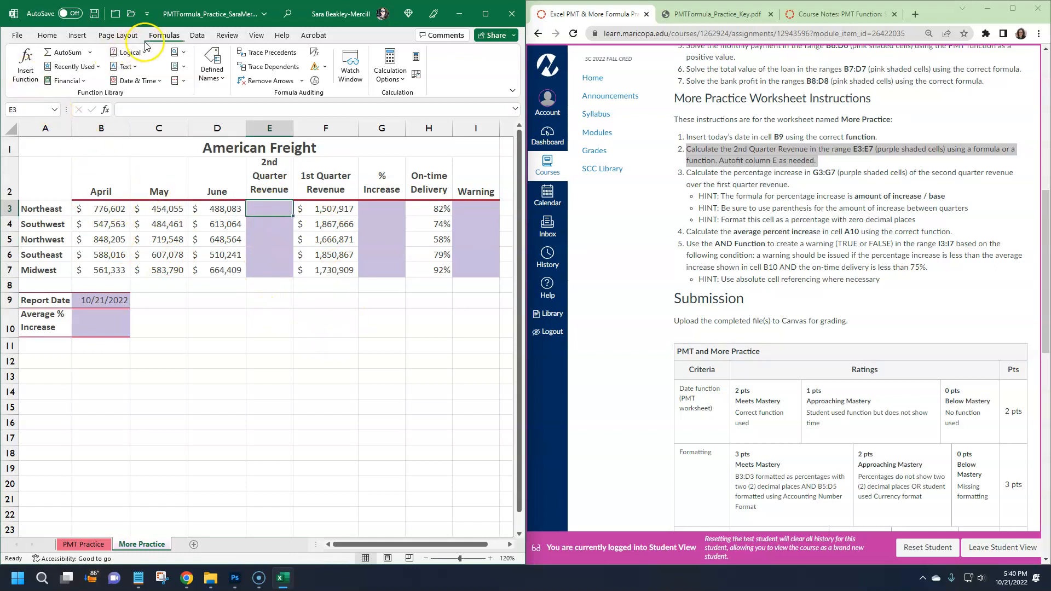
{"action": "left_click", "coordinate": [31, 71]}
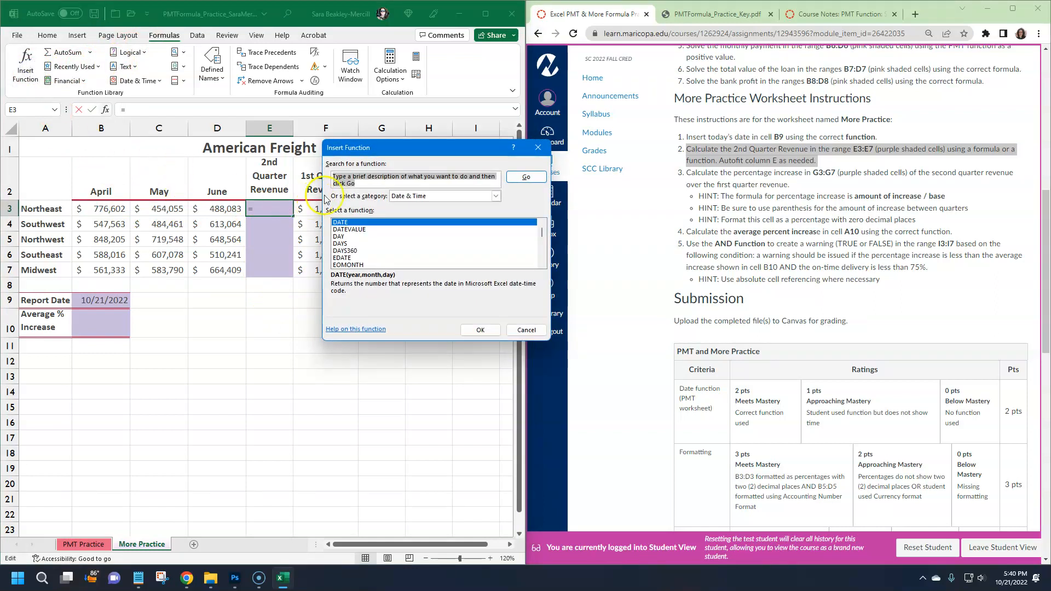
{"action": "left_click", "coordinate": [518, 328]}
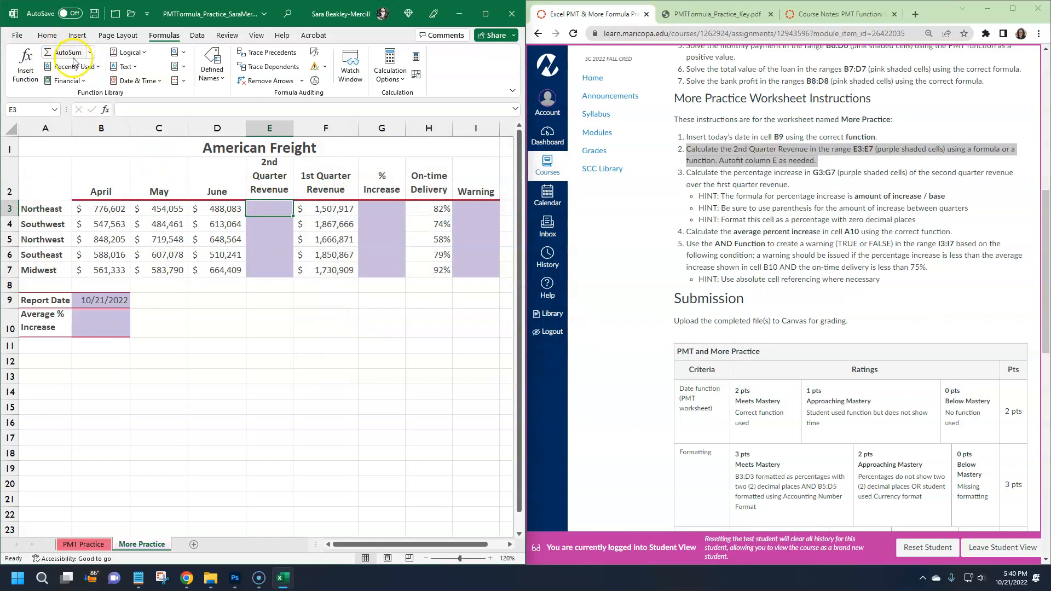
{"action": "left_click", "coordinate": [91, 53]}
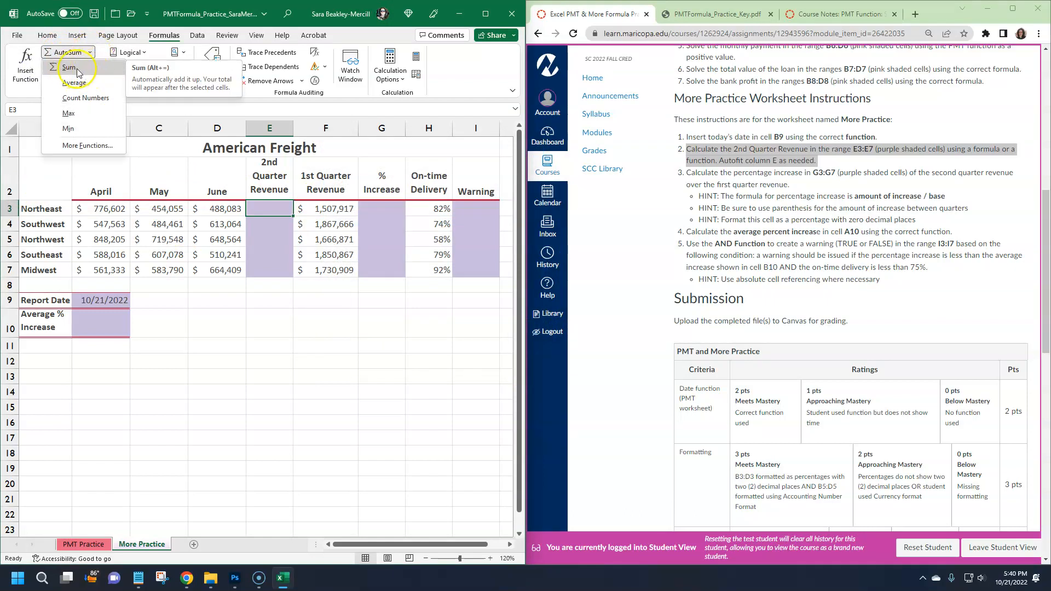
{"action": "left_click", "coordinate": [77, 66]}
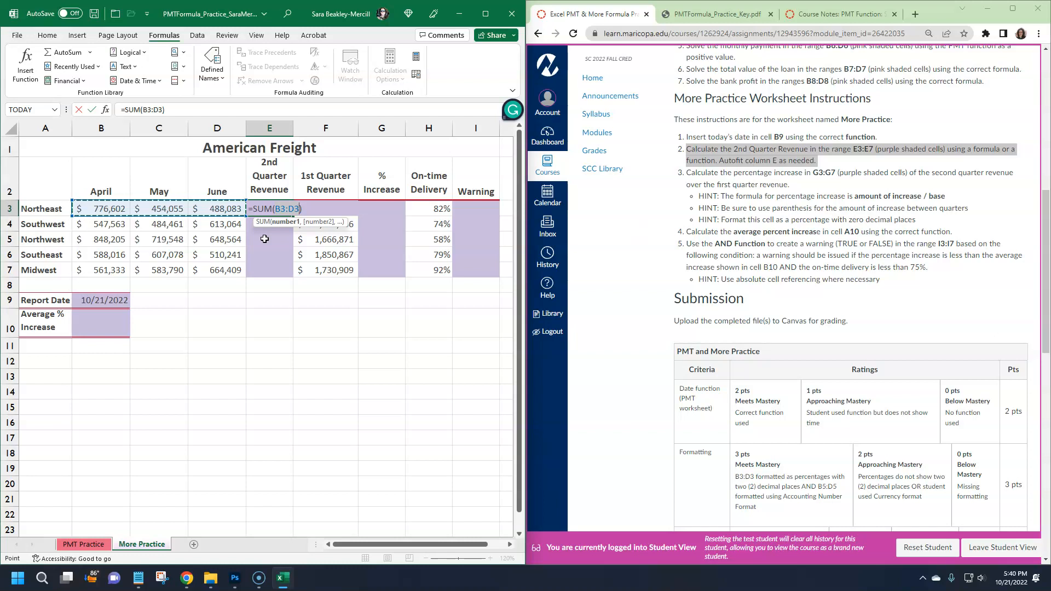
{"action": "key", "text": "Return"}
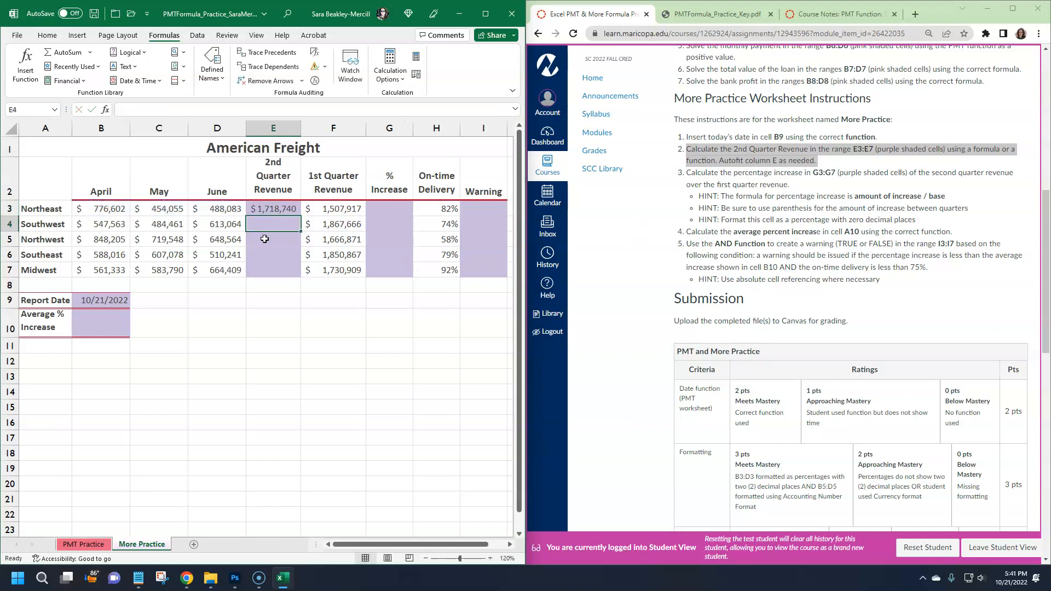
Narrow column E and AutoFit it to its contents, as in the assignment instruction, and repeat this once more
{"action": "left_click_drag", "start_coordinate": [301, 127], "coordinate": [289, 127]}
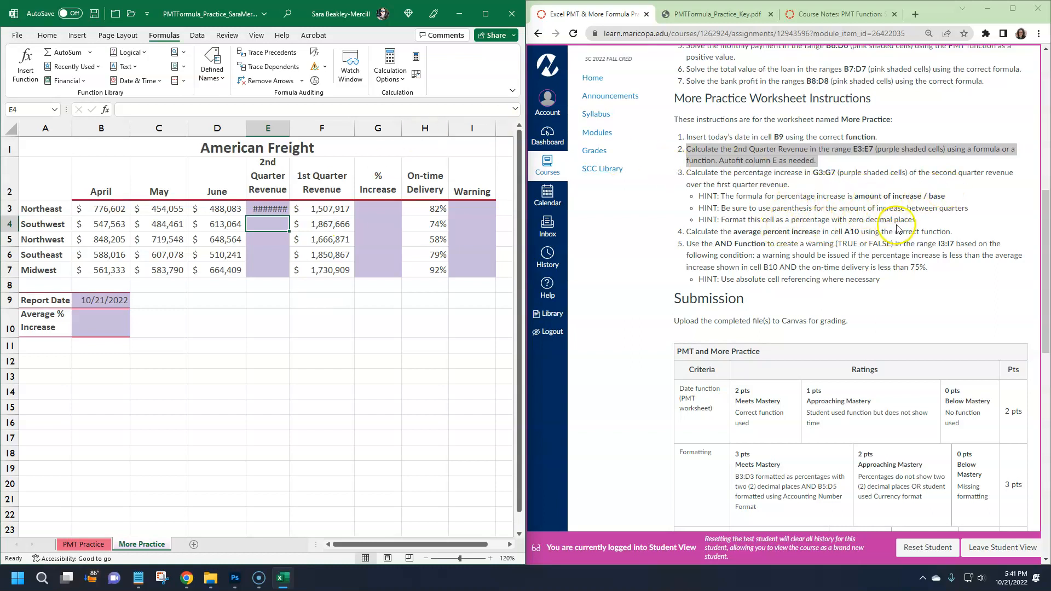
{"action": "left_click_drag", "start_coordinate": [817, 161], "coordinate": [732, 157]}
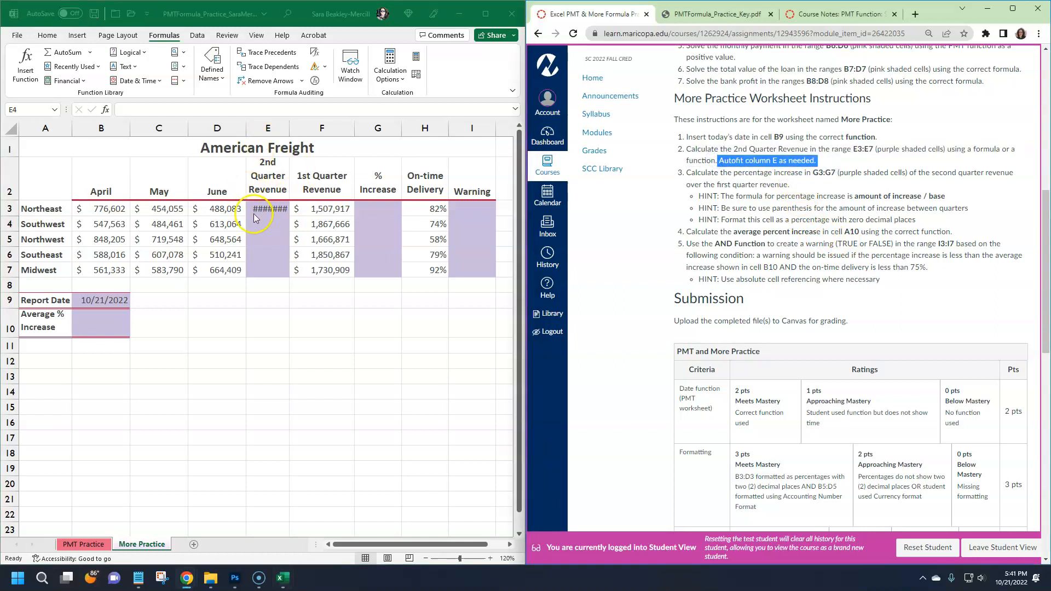
{"action": "left_click", "coordinate": [292, 126]}
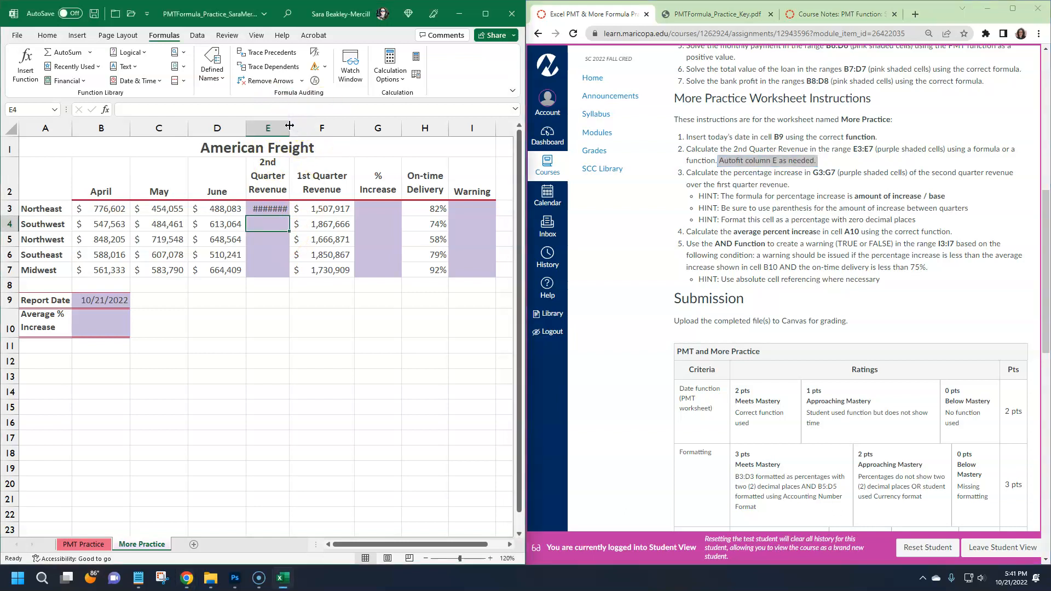
{"action": "left_click", "coordinate": [289, 127]}
{"action": "double_click", "coordinate": [290, 126]}
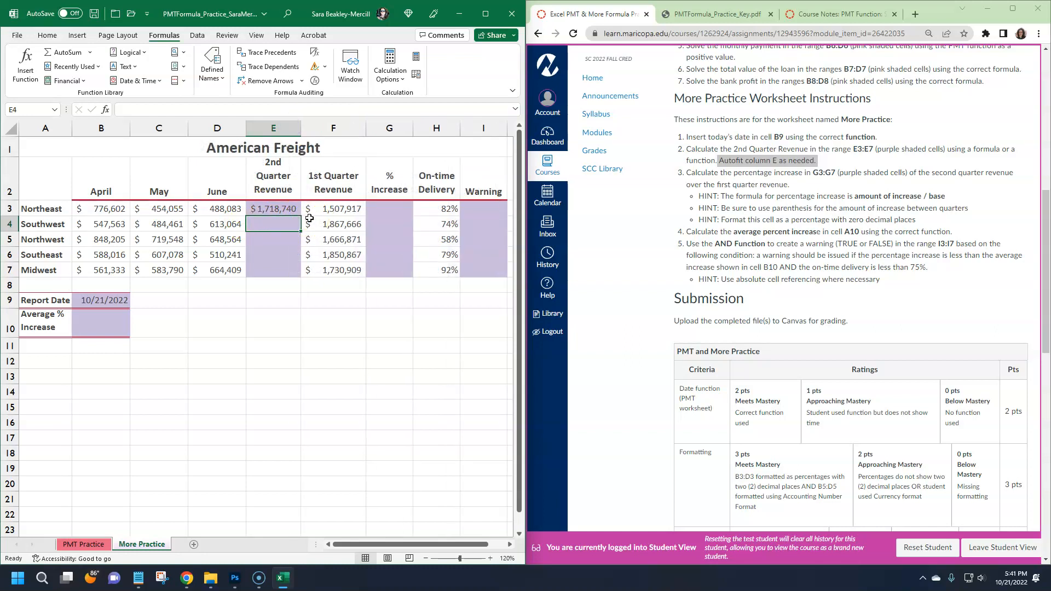
{"action": "mouse_move", "coordinate": [301, 129]}
{"action": "left_mouse_down"}
{"action": "mouse_move", "coordinate": [355, 129]}
{"action": "mouse_move", "coordinate": [284, 125]}
{"action": "left_mouse_up"}
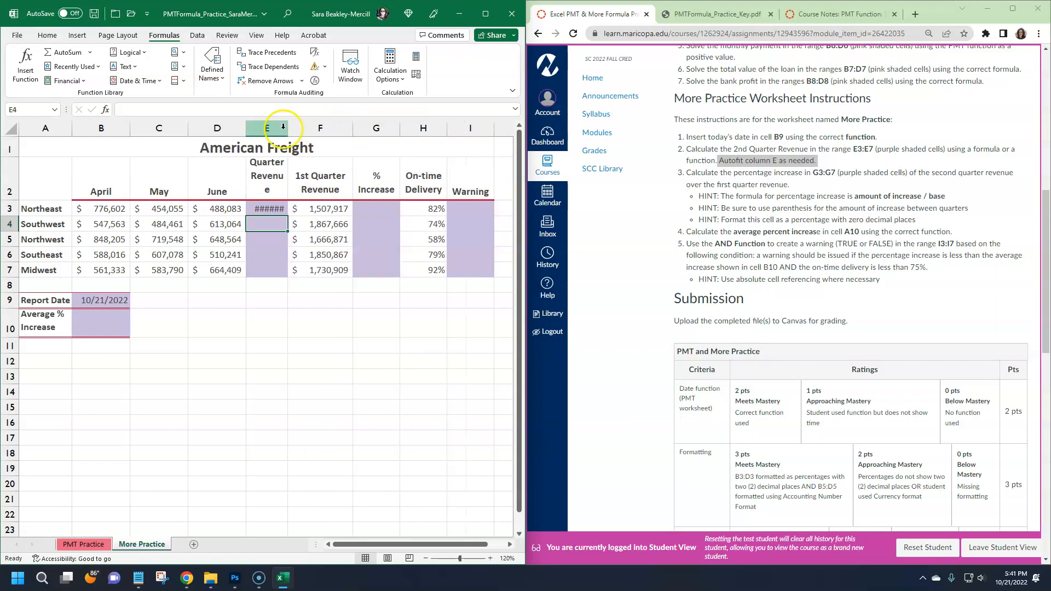
{"action": "double_click", "coordinate": [286, 127]}
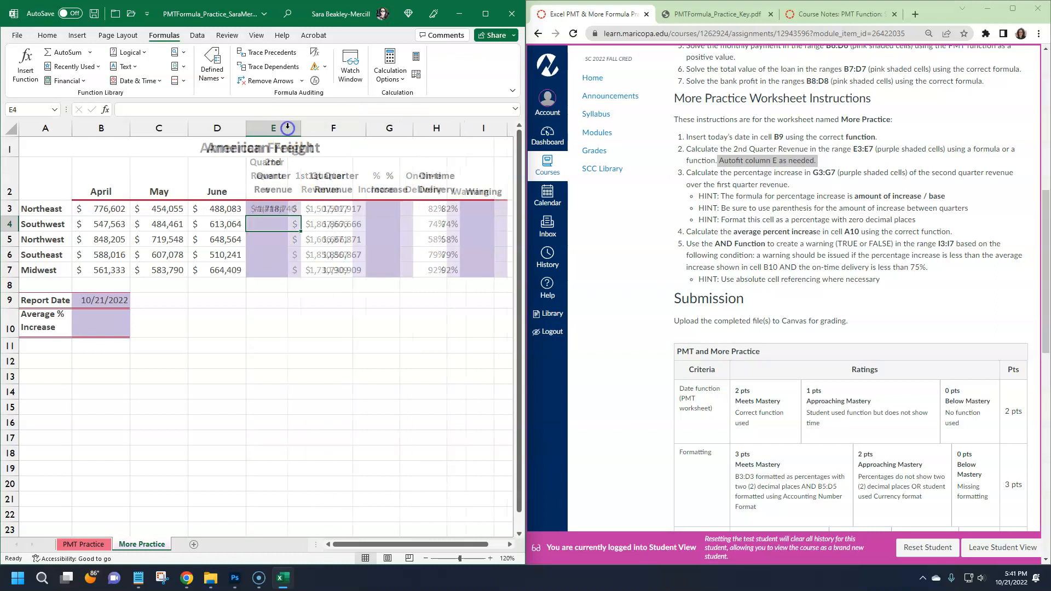
Fill the E3 sum down through E7 and compare the 2nd Quarter Revenue column with the answer key PDF
{"action": "left_click", "coordinate": [286, 209]}
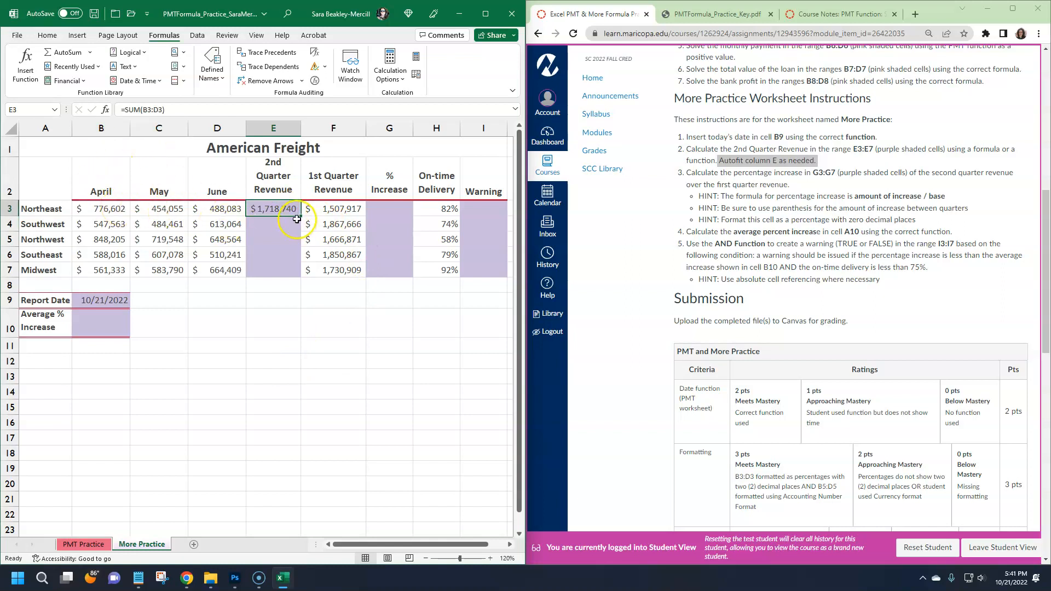
{"action": "double_click", "coordinate": [299, 217]}
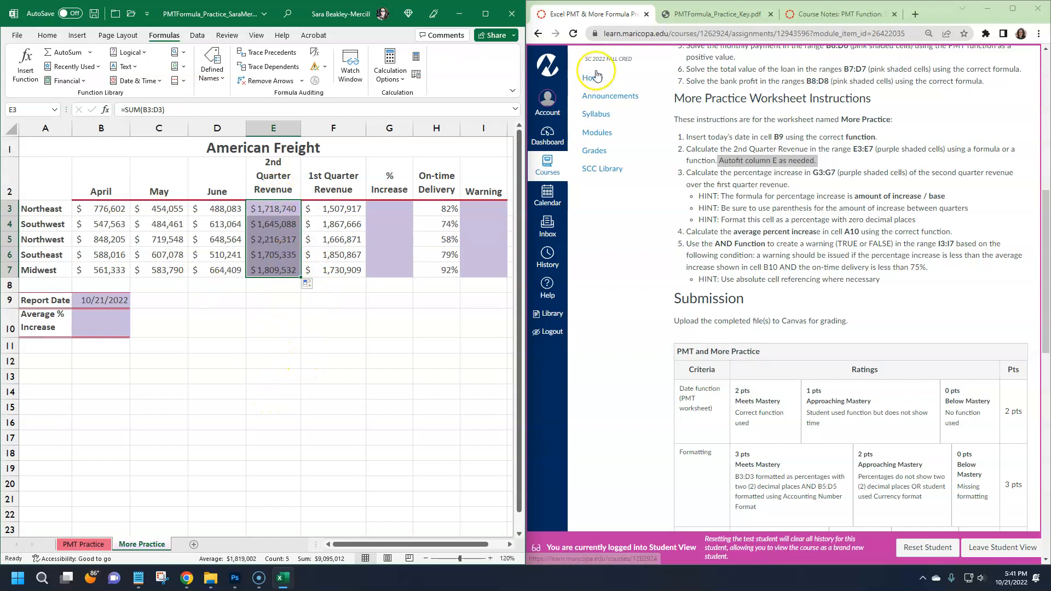
{"action": "left_click", "coordinate": [717, 13]}
{"action": "scroll", "coordinate": [828, 275], "scroll_direction": "down", "scroll_amount": 7}
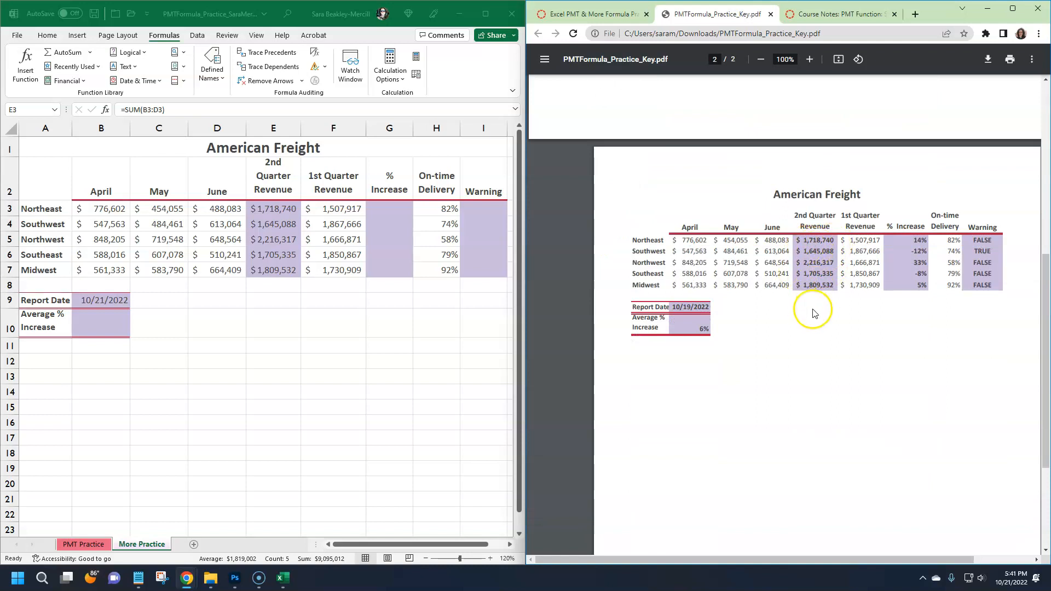
{"action": "left_click", "coordinate": [272, 223]}
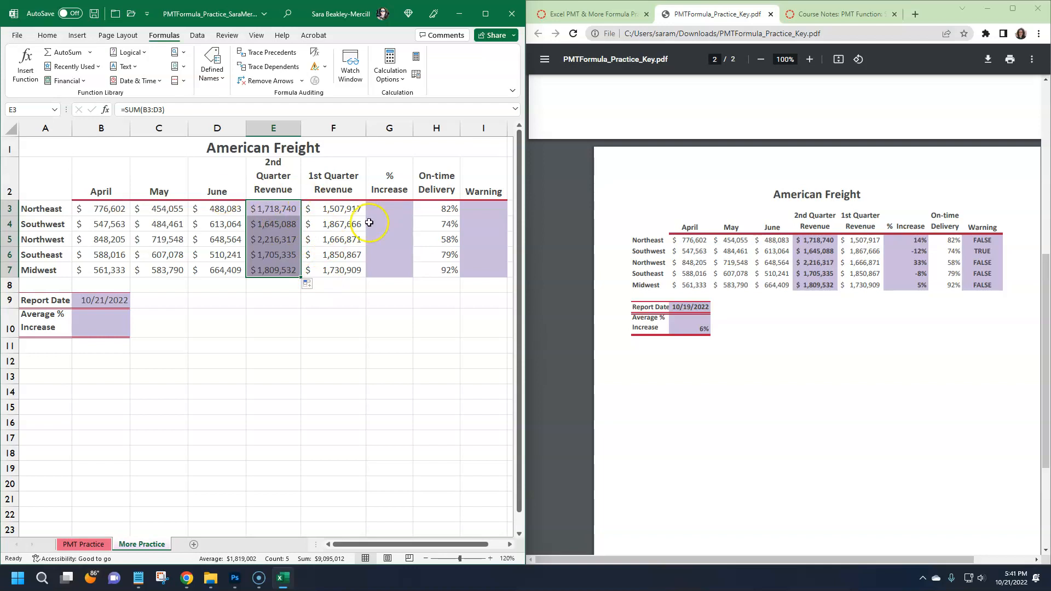
Return to the assignment page and read the instruction and hints for the percentage increase in G3:G7
{"action": "left_click", "coordinate": [383, 208]}
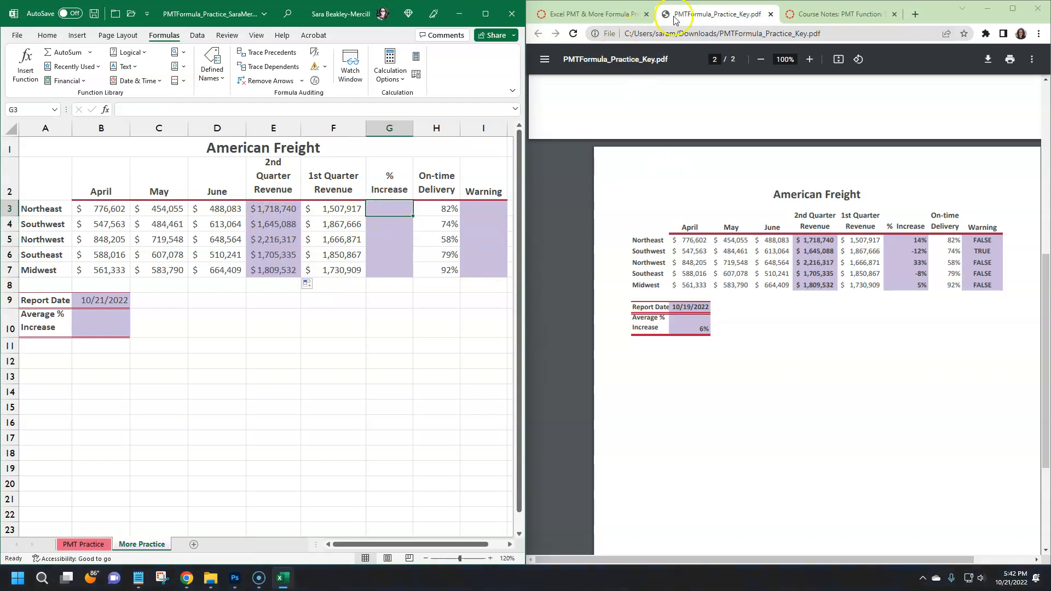
{"action": "left_click", "coordinate": [627, 20]}
{"action": "left_click_drag", "start_coordinate": [687, 173], "coordinate": [784, 189]}
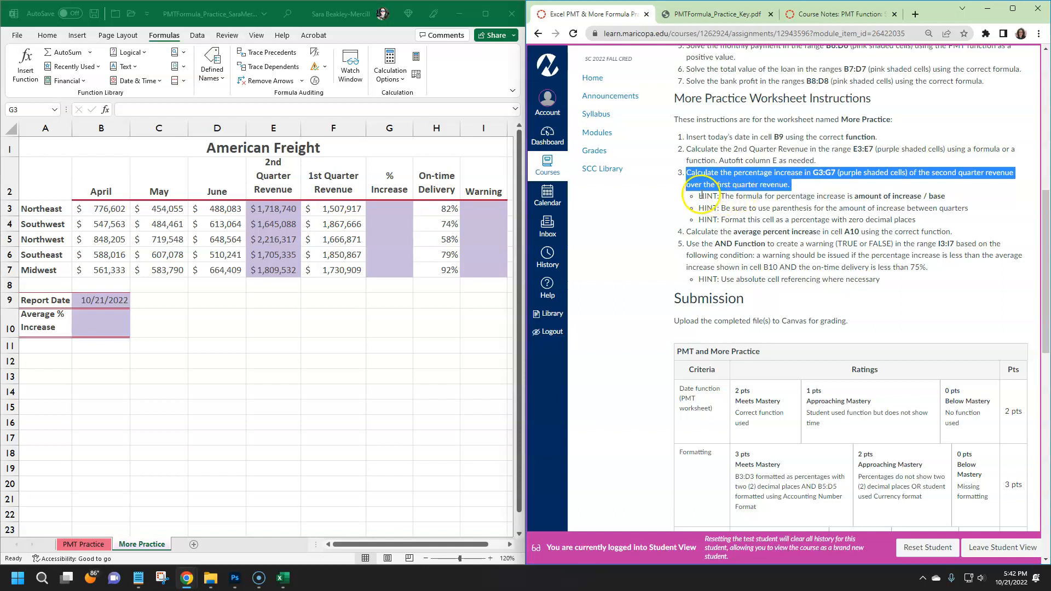
{"action": "left_click_drag", "start_coordinate": [722, 197], "coordinate": [953, 197]}
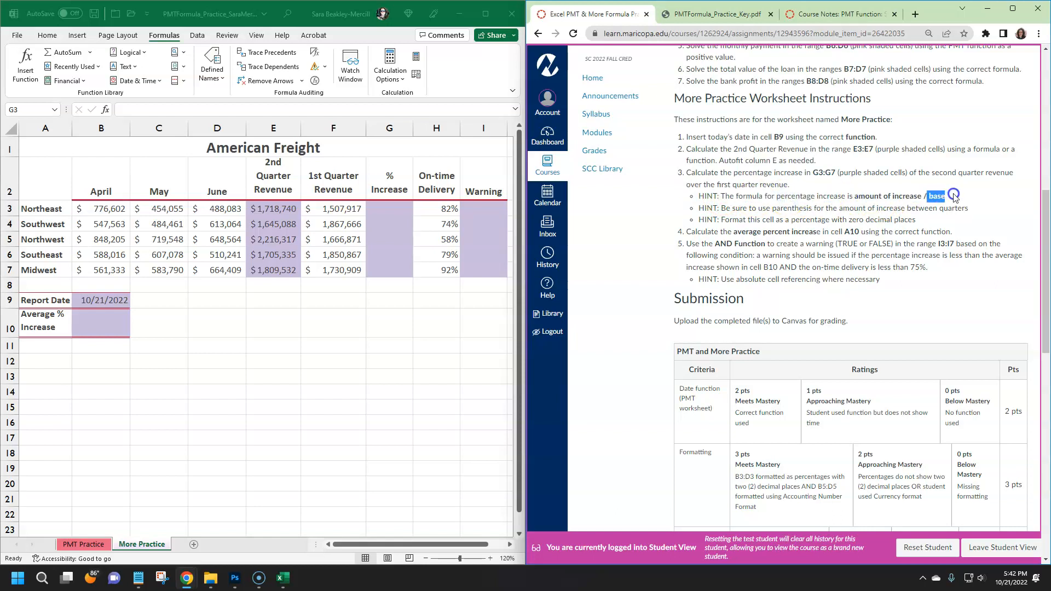
{"action": "left_click_drag", "start_coordinate": [720, 207], "coordinate": [957, 206]}
{"action": "left_click_drag", "start_coordinate": [721, 219], "coordinate": [914, 220]}
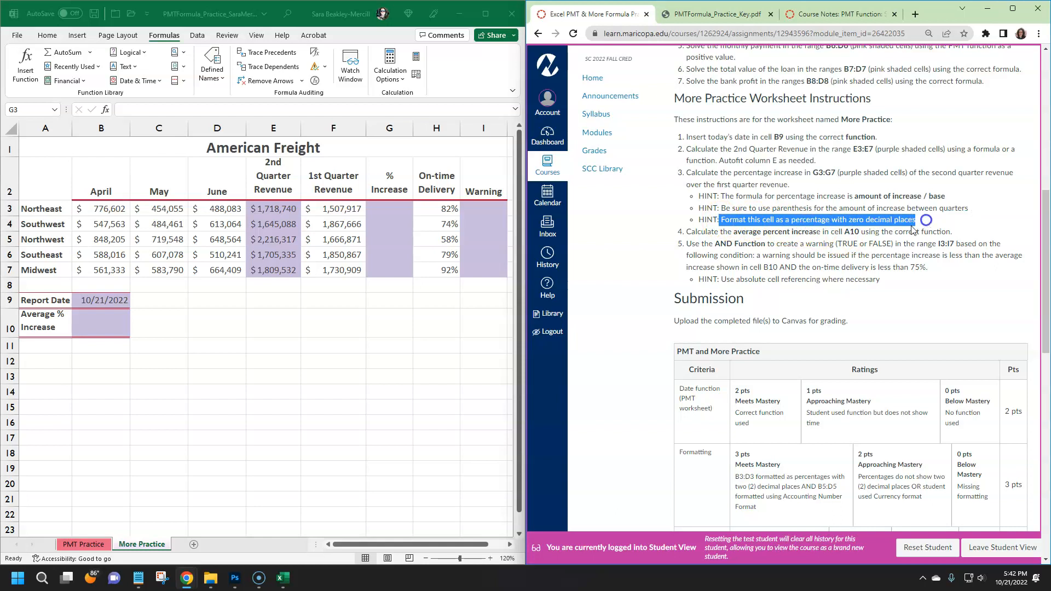
{"action": "left_click", "coordinate": [851, 216]}
Calculate the Northeast percentage increase in G3 with =(E3-F3)/F3, following the amount of increase / base hint
{"action": "left_click", "coordinate": [394, 207]}
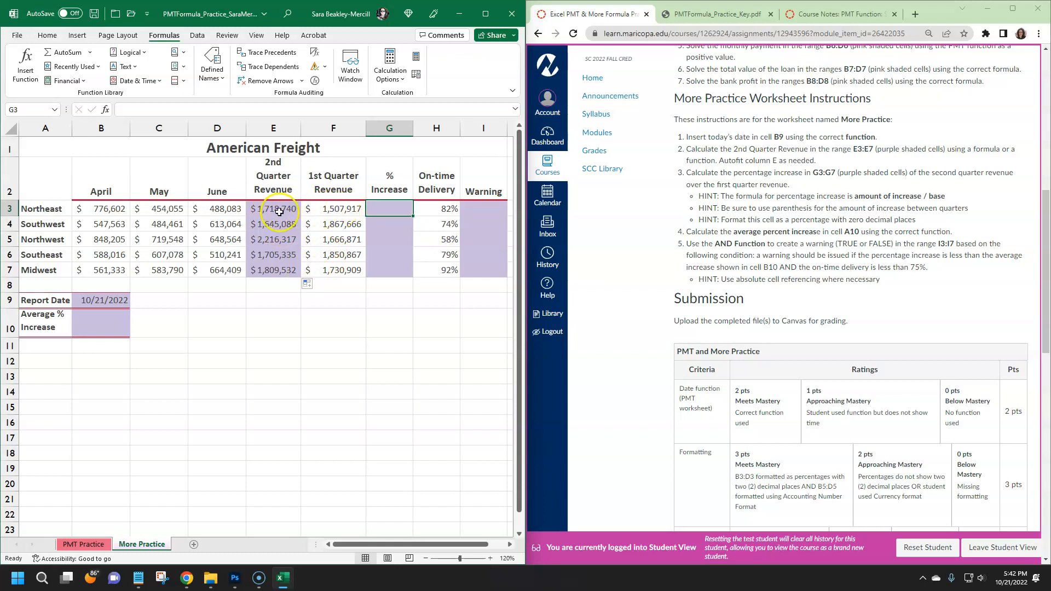
{"action": "left_click_drag", "start_coordinate": [951, 196], "coordinate": [847, 197]}
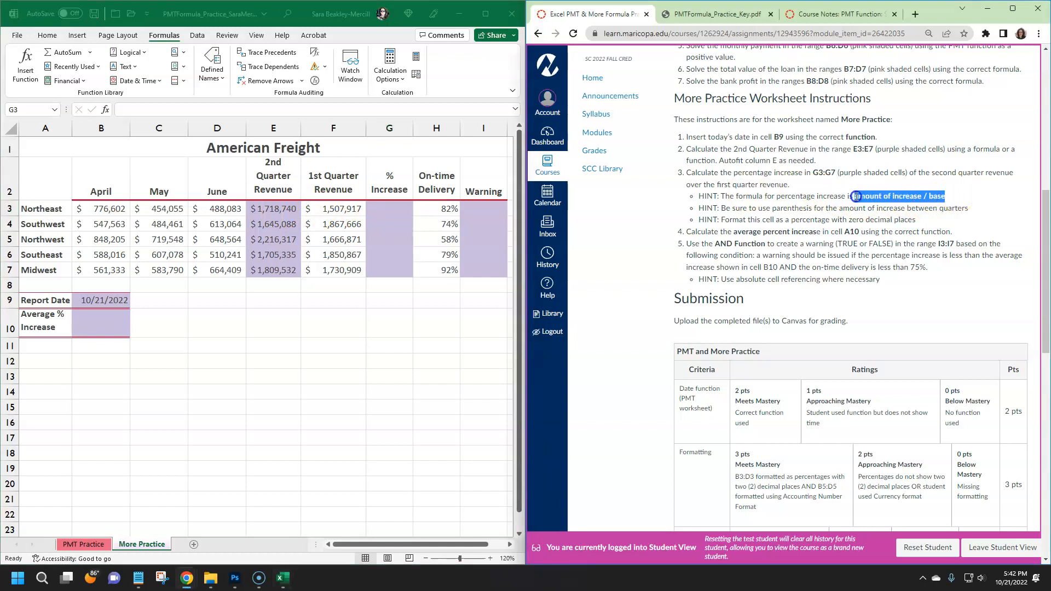
{"action": "left_click", "coordinate": [388, 208]}
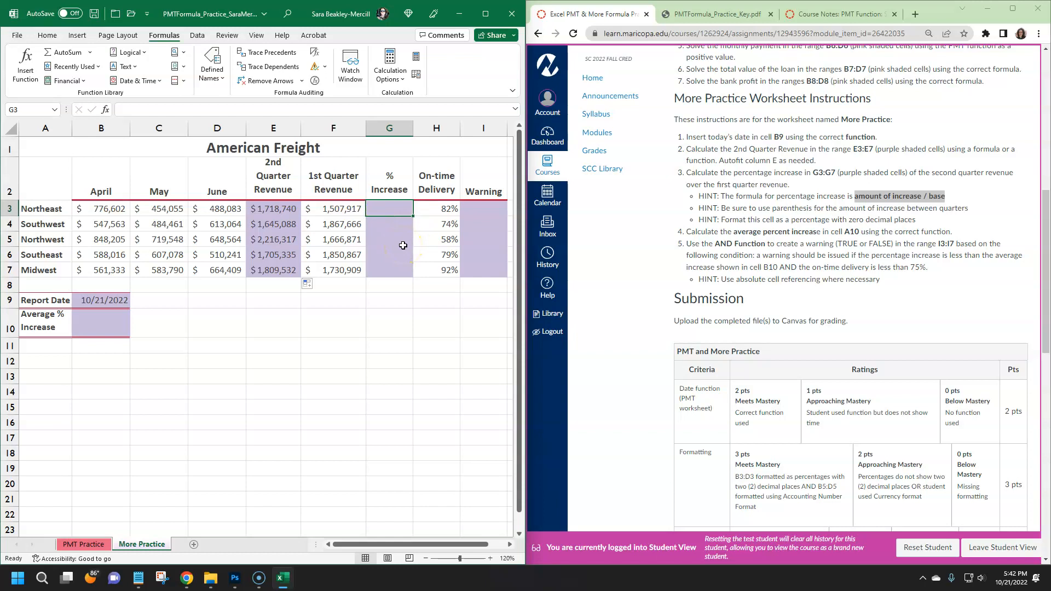
{"action": "type", "text": "=("}
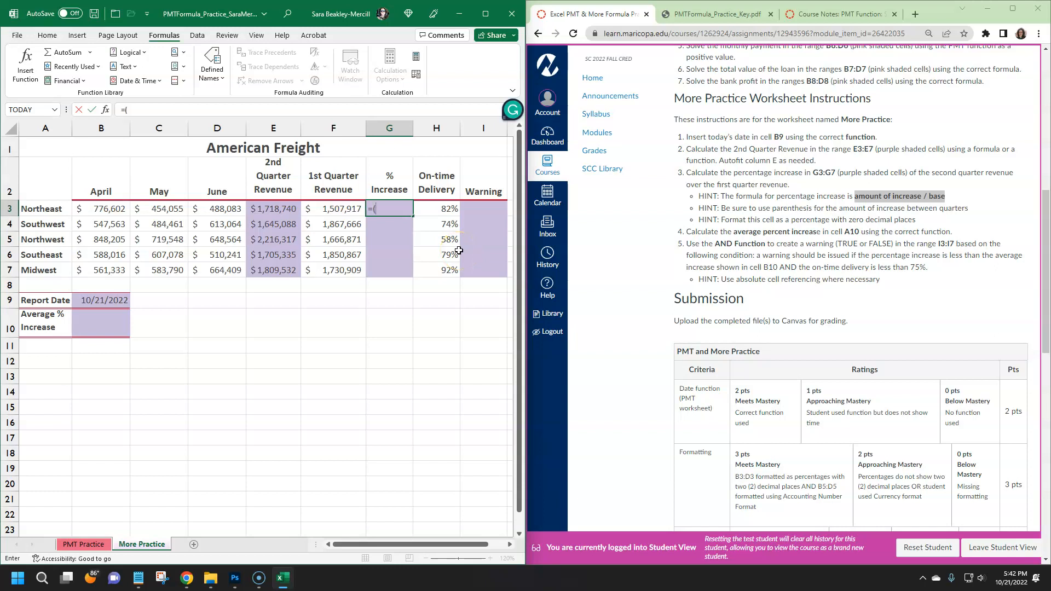
{"action": "left_click", "coordinate": [274, 208]}
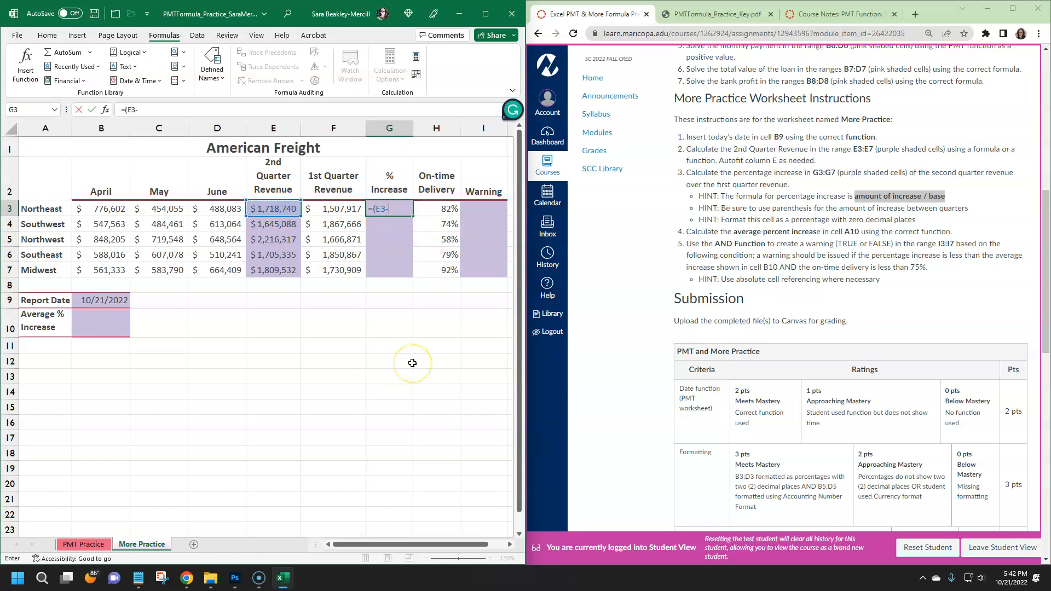
{"action": "type", "text": "-"}
{"action": "left_click", "coordinate": [351, 209]}
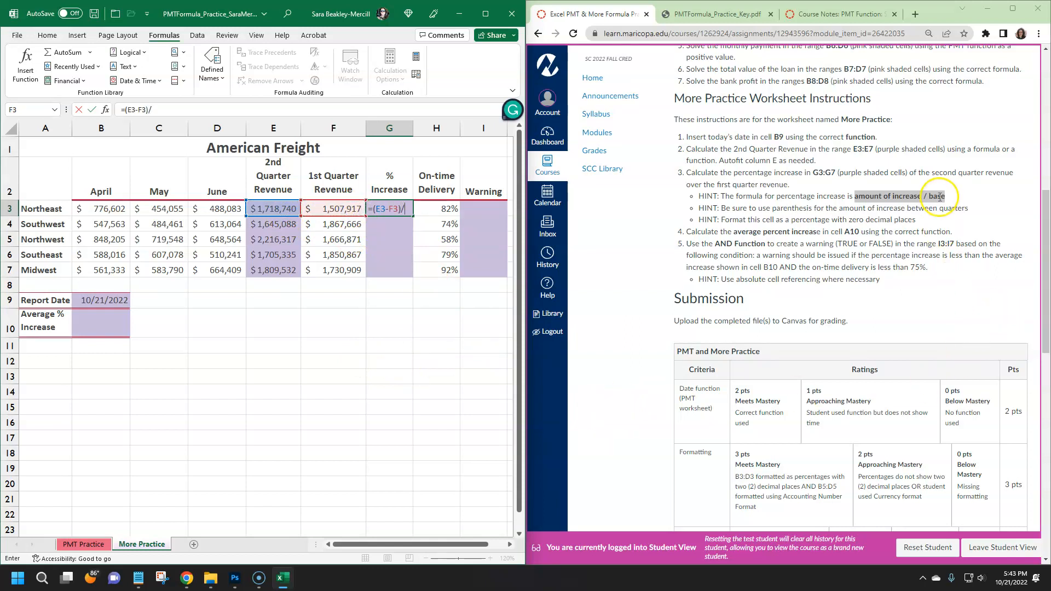
{"action": "left_click", "coordinate": [337, 210]}
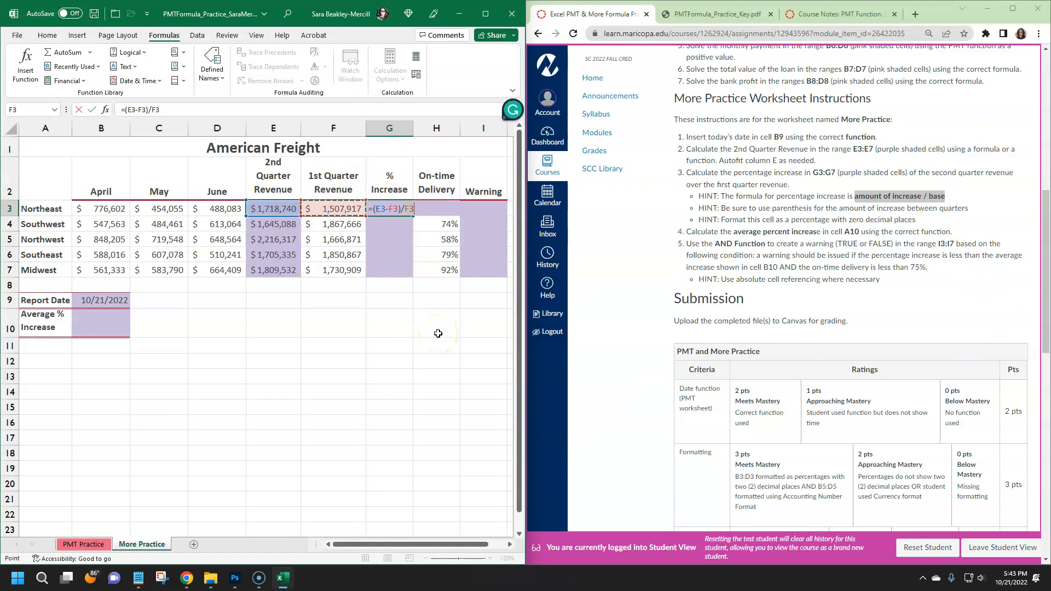
{"action": "key", "text": "Return"}
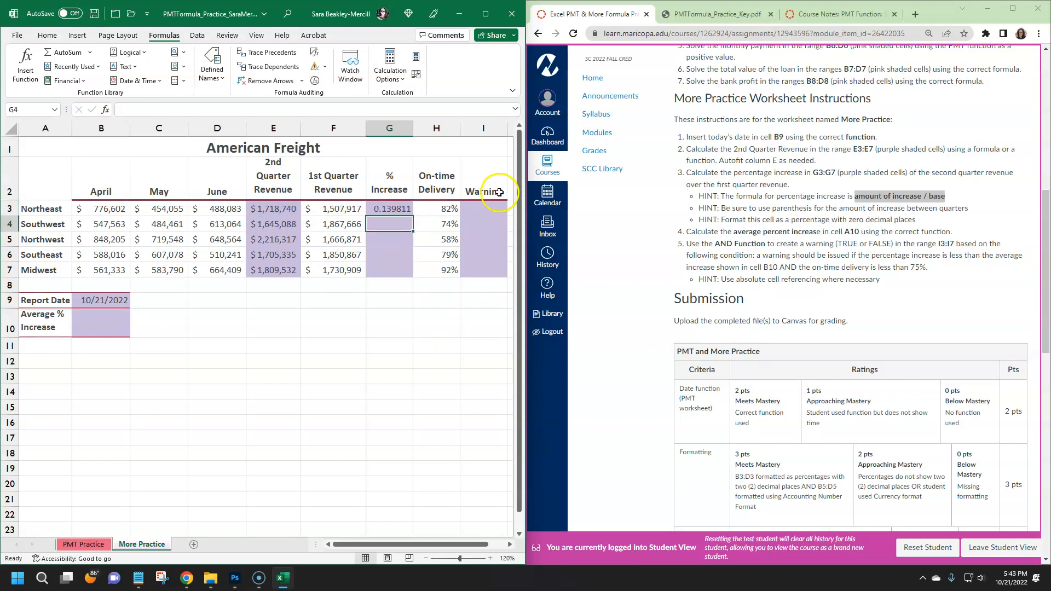
Check the % Increase format in the answer key PDF and format G3 as a percentage with zero decimal places
{"action": "left_click", "coordinate": [725, 15]}
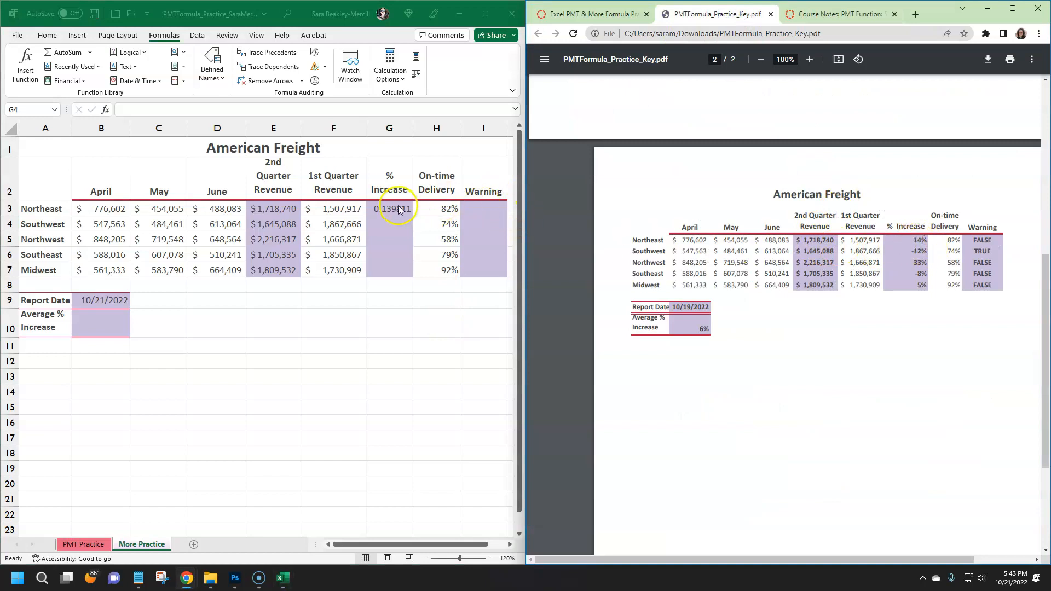
{"action": "left_click", "coordinate": [597, 15]}
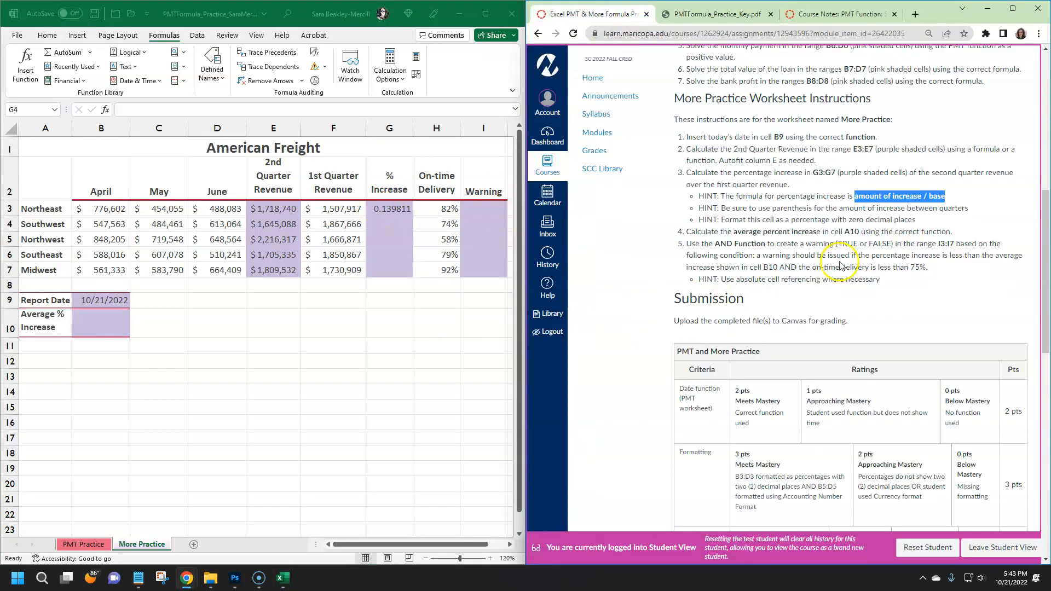
{"action": "left_click", "coordinate": [399, 210]}
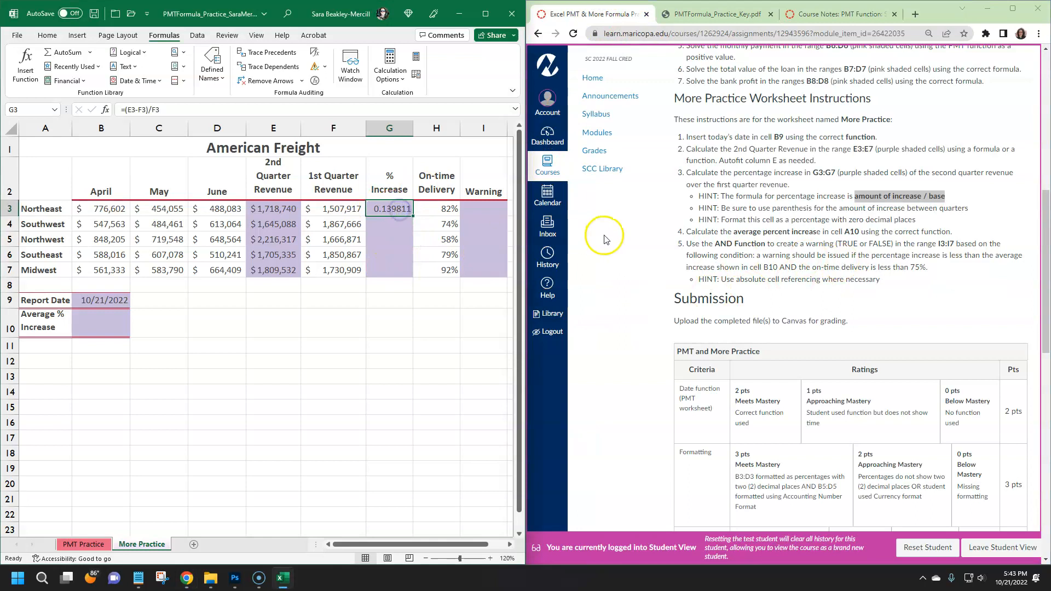
{"action": "left_click", "coordinate": [47, 35]}
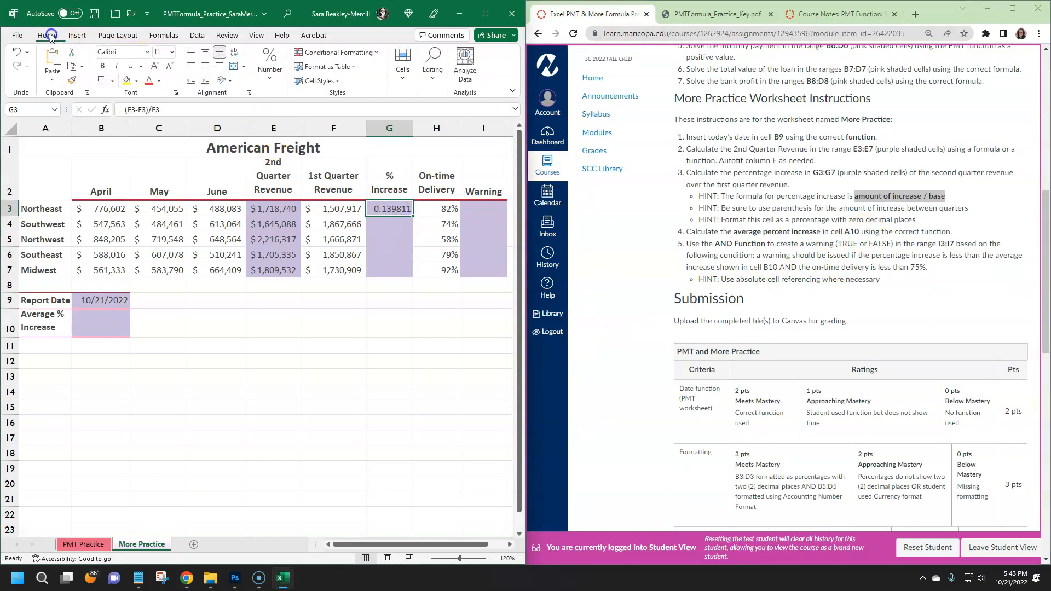
{"action": "left_click", "coordinate": [271, 68]}
{"action": "left_click", "coordinate": [286, 124]}
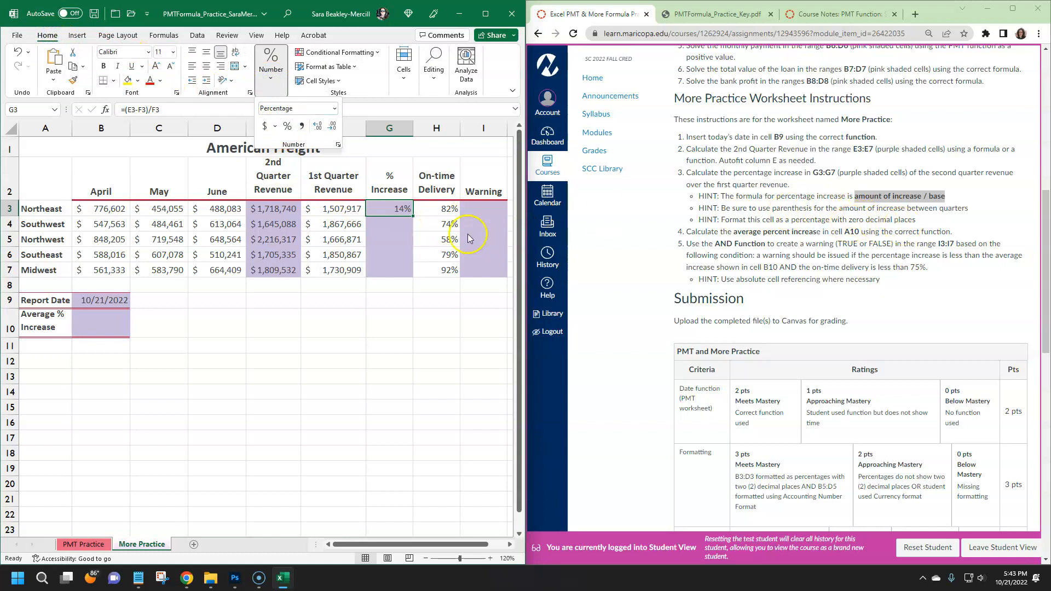
Fill the G3 percentage increase formula down through G7 and check the copied formula in G4
{"action": "left_click", "coordinate": [414, 216]}
{"action": "double_click", "coordinate": [414, 216]}
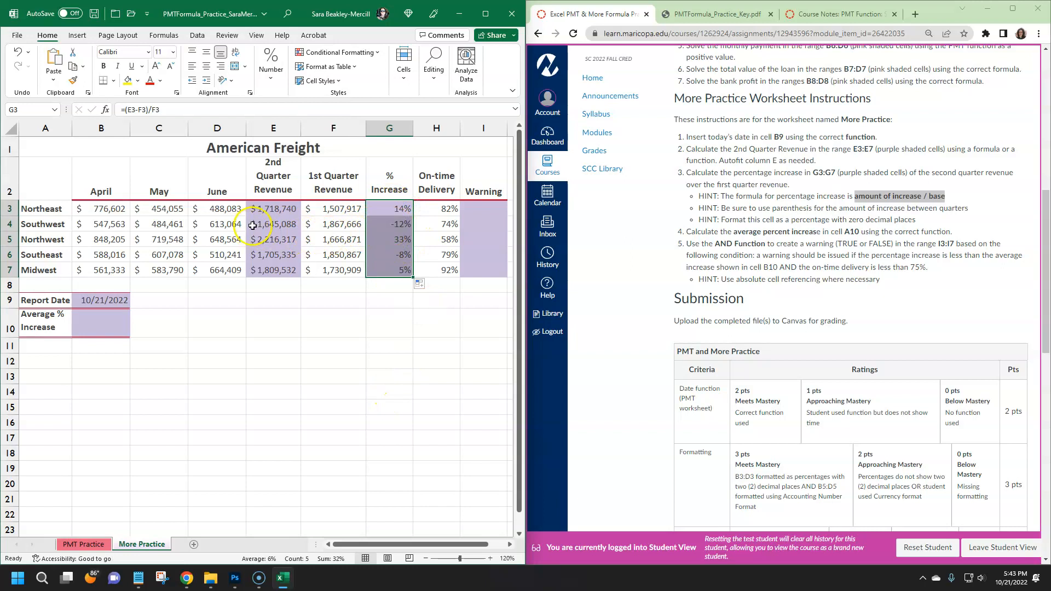
{"action": "left_click", "coordinate": [393, 225]}
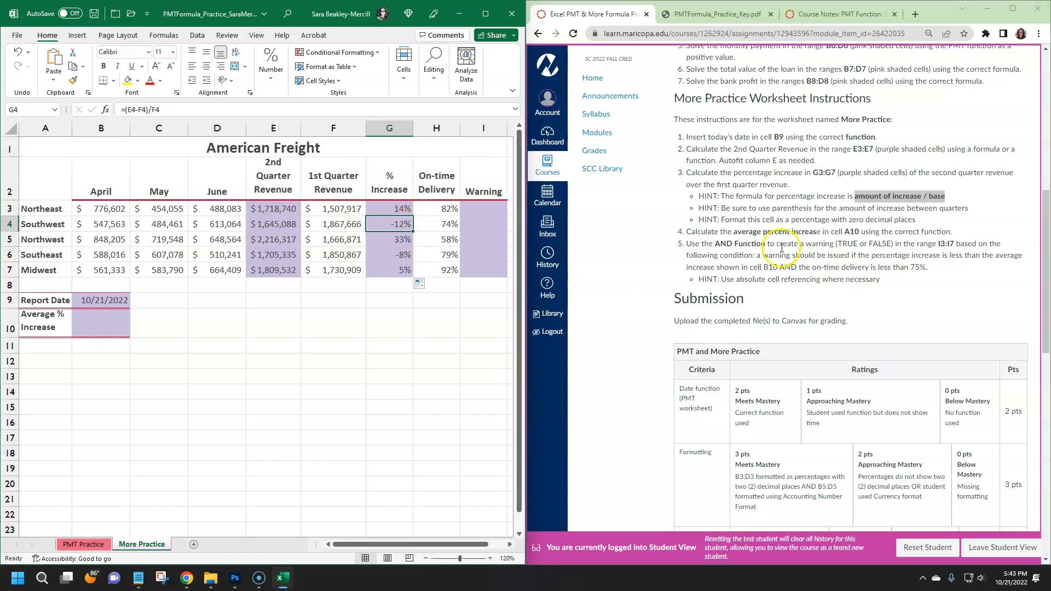
Read the average percent increase instruction and review each region's percentage in G3:G7 and the Average % Increase cell
{"action": "left_click_drag", "start_coordinate": [686, 231], "coordinate": [947, 231]}
{"action": "left_click_drag", "start_coordinate": [402, 193], "coordinate": [395, 269]}
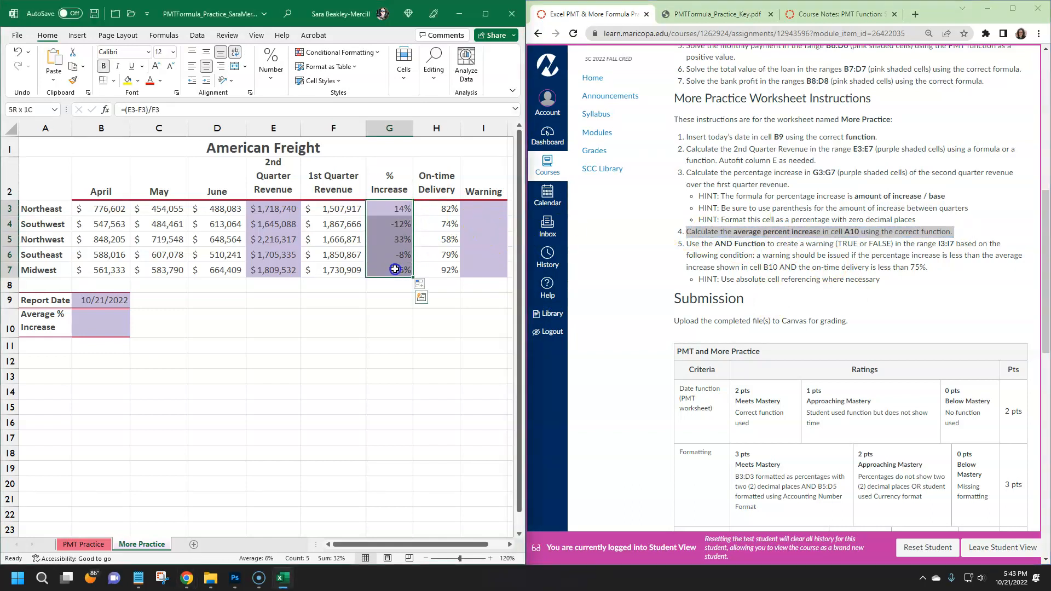
{"action": "left_click", "coordinate": [104, 320]}
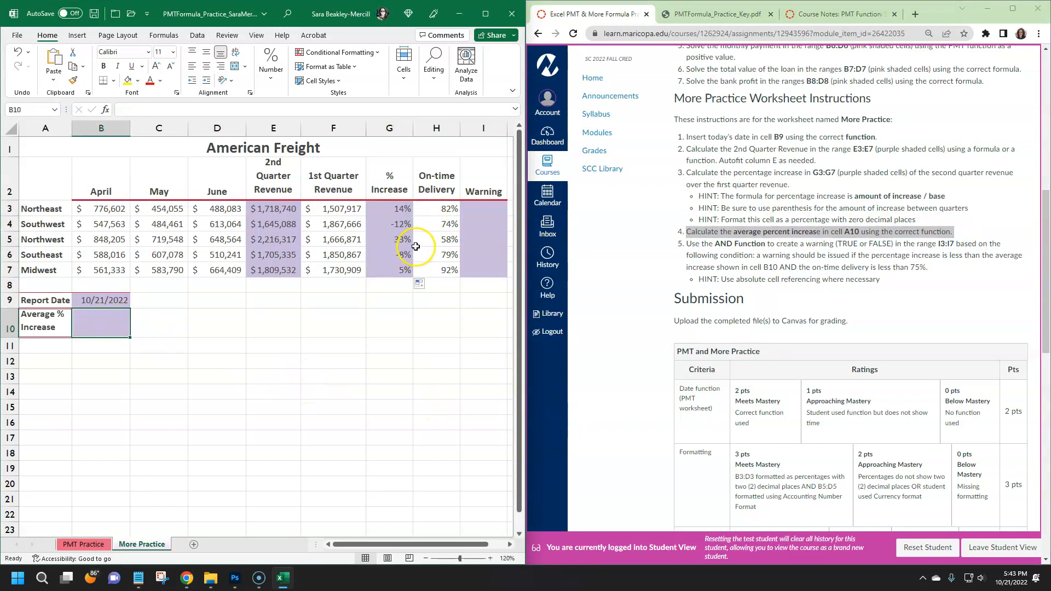
{"action": "left_click", "coordinate": [402, 210]}
{"action": "left_click", "coordinate": [402, 224]}
{"action": "left_click", "coordinate": [402, 240]}
{"action": "left_click", "coordinate": [401, 255]}
{"action": "left_click", "coordinate": [401, 270]}
{"action": "left_click", "coordinate": [393, 209]}
{"action": "left_click", "coordinate": [392, 225]}
{"action": "left_click", "coordinate": [391, 239]}
{"action": "left_click", "coordinate": [391, 255]}
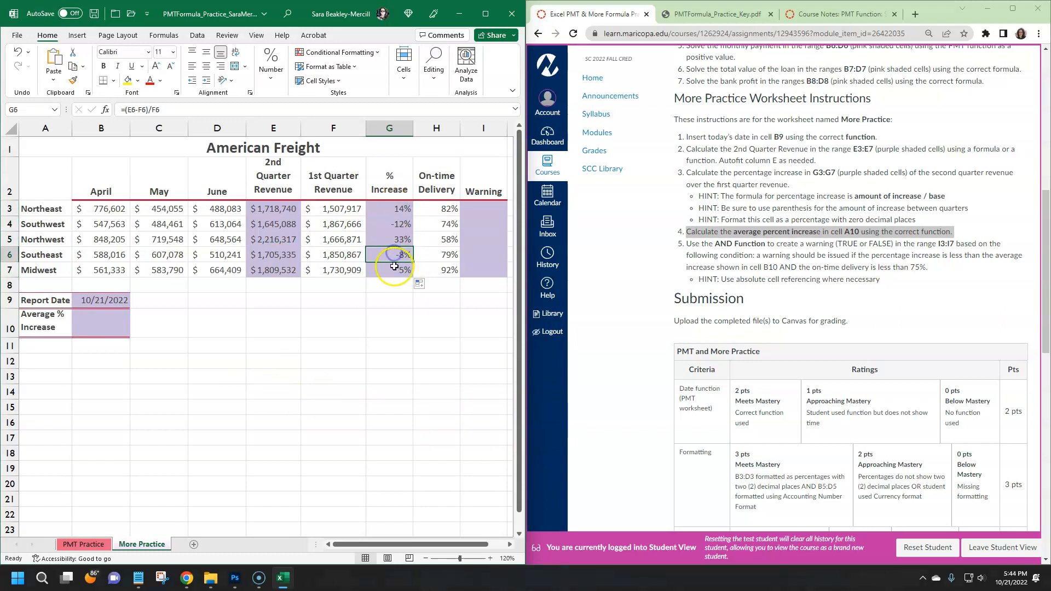
Calculate the Average % Increase in B10 with =AVERAGE(G3:G7) and compare it with the answer key PDF
{"action": "left_click", "coordinate": [101, 324]}
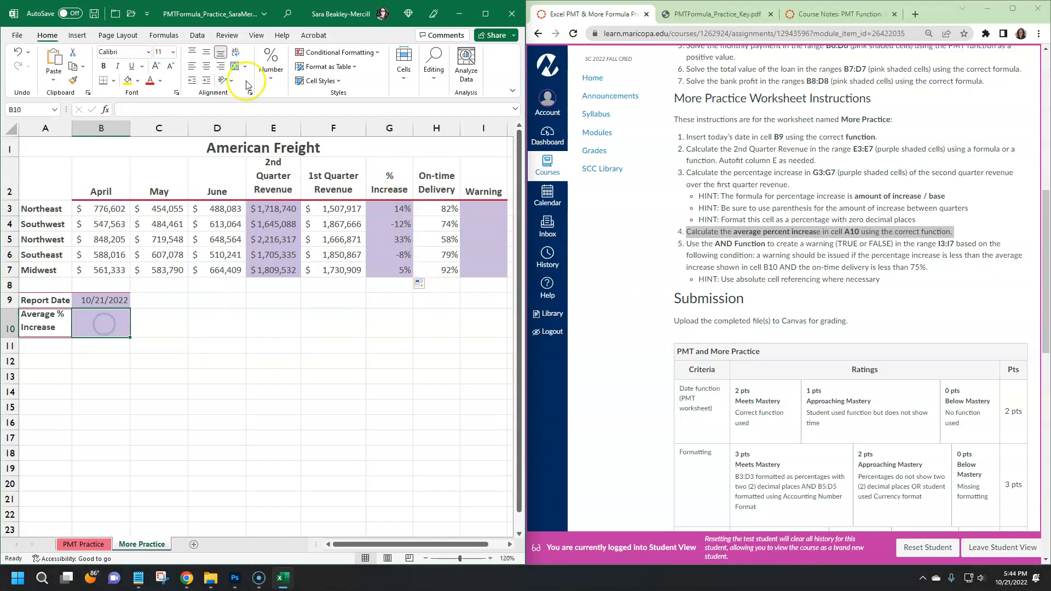
{"action": "left_click", "coordinate": [164, 35]}
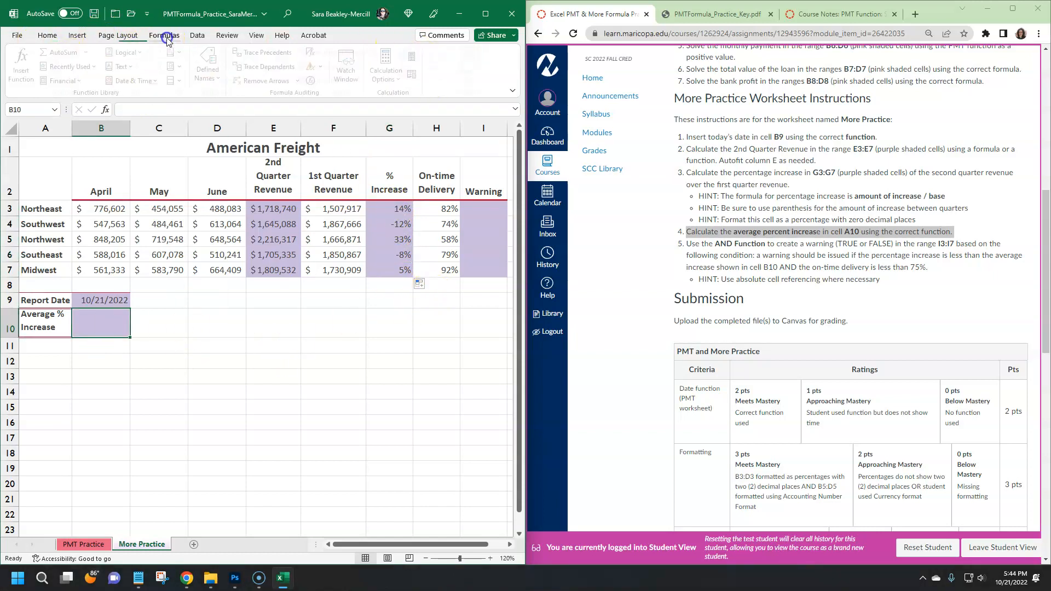
{"action": "left_click", "coordinate": [91, 52]}
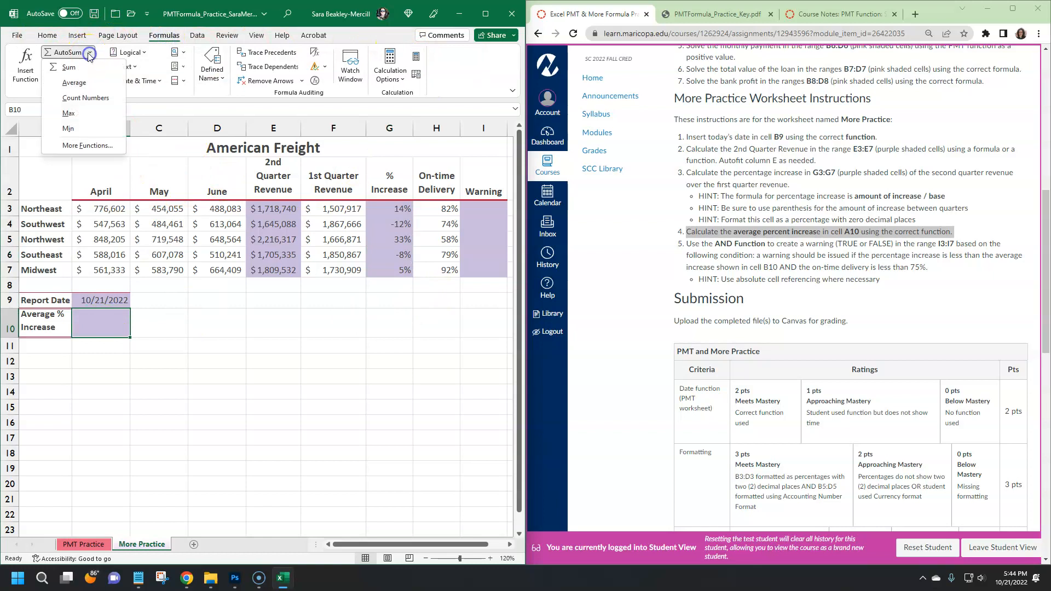
{"action": "left_click", "coordinate": [73, 83]}
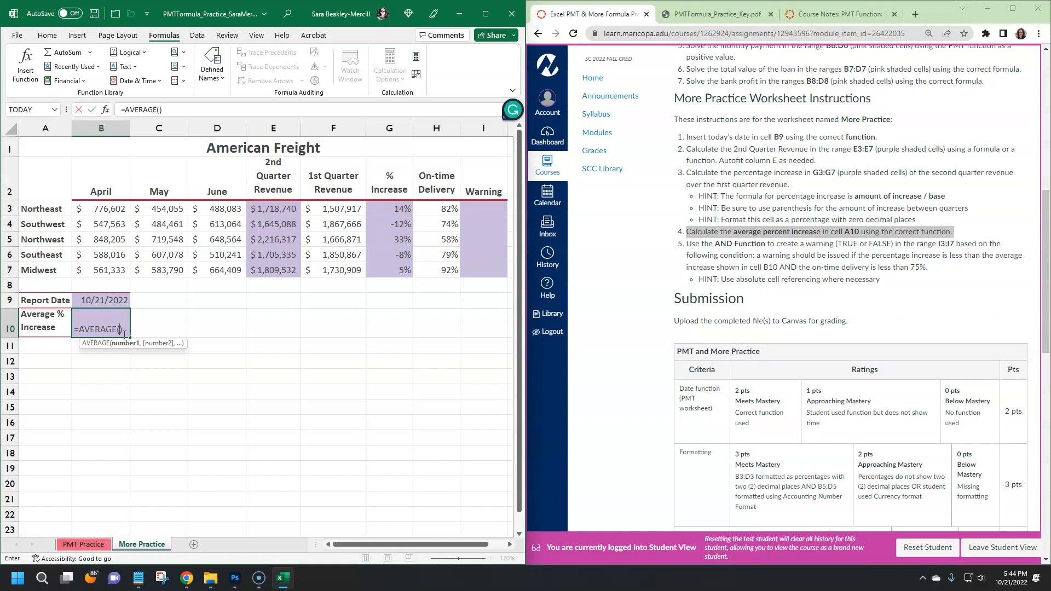
{"action": "left_click_drag", "start_coordinate": [390, 210], "coordinate": [392, 269]}
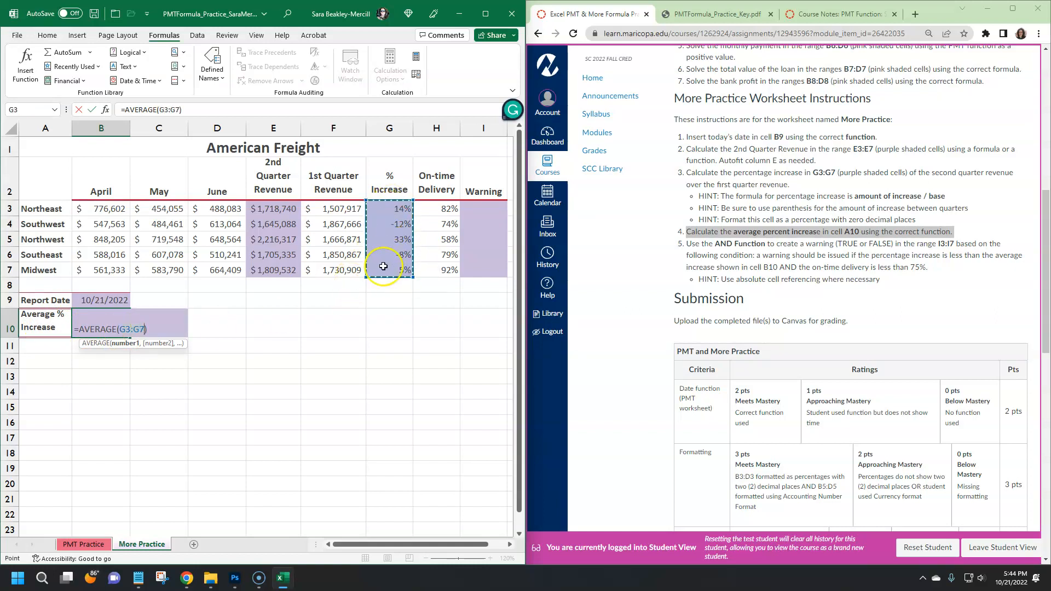
{"action": "key", "text": "Return"}
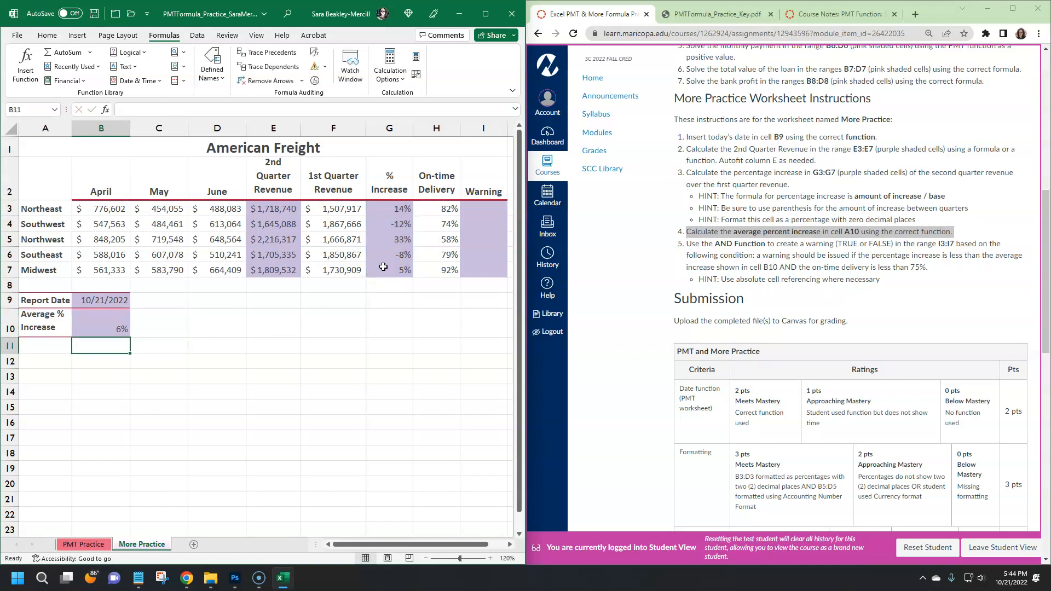
{"action": "left_click", "coordinate": [717, 14]}
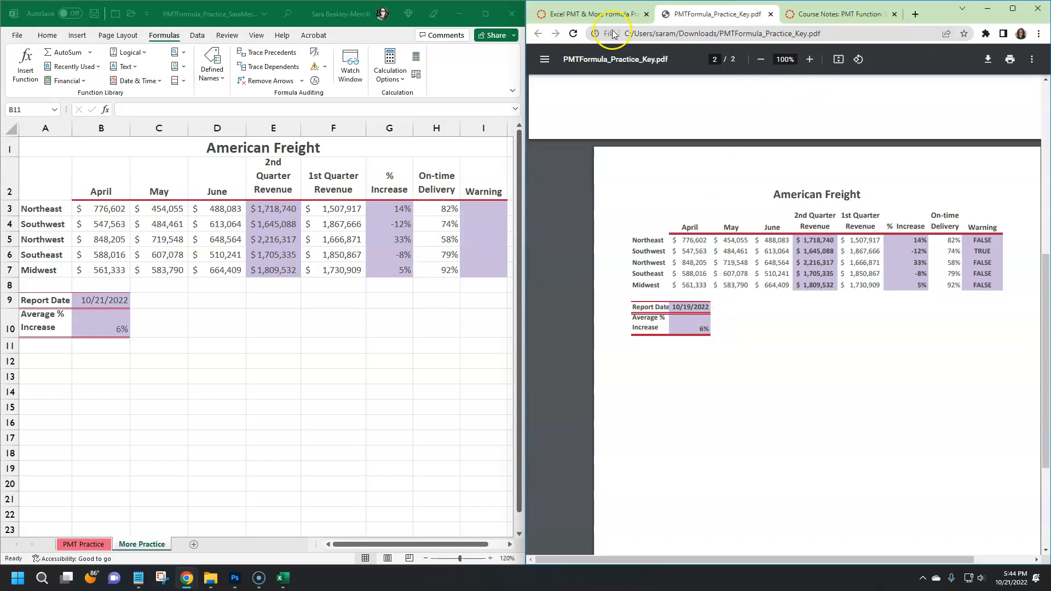
{"action": "left_click", "coordinate": [605, 12]}
Read the AND Function warning instruction for I3:I7 and examine the cells its conditions refer to: G3, B10 and H3
{"action": "left_click", "coordinate": [480, 207]}
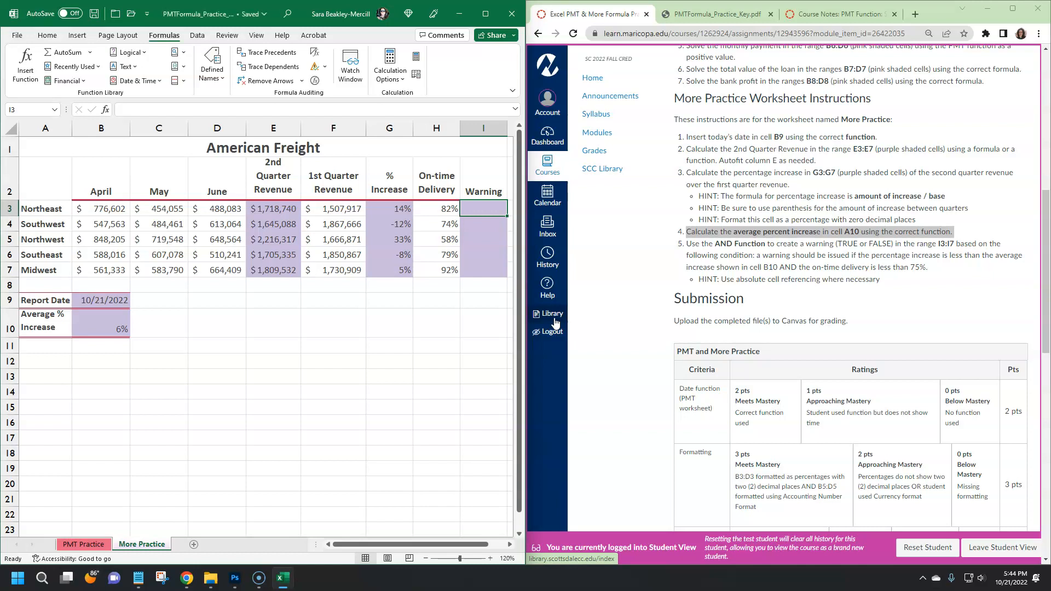
{"action": "double_click", "coordinate": [721, 244]}
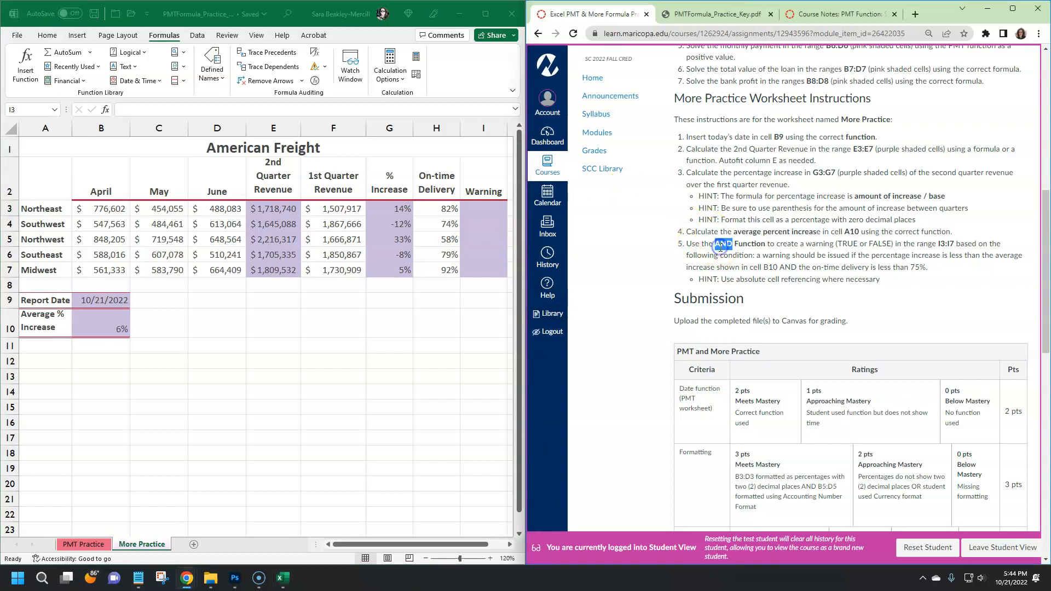
{"action": "left_click", "coordinate": [742, 253]}
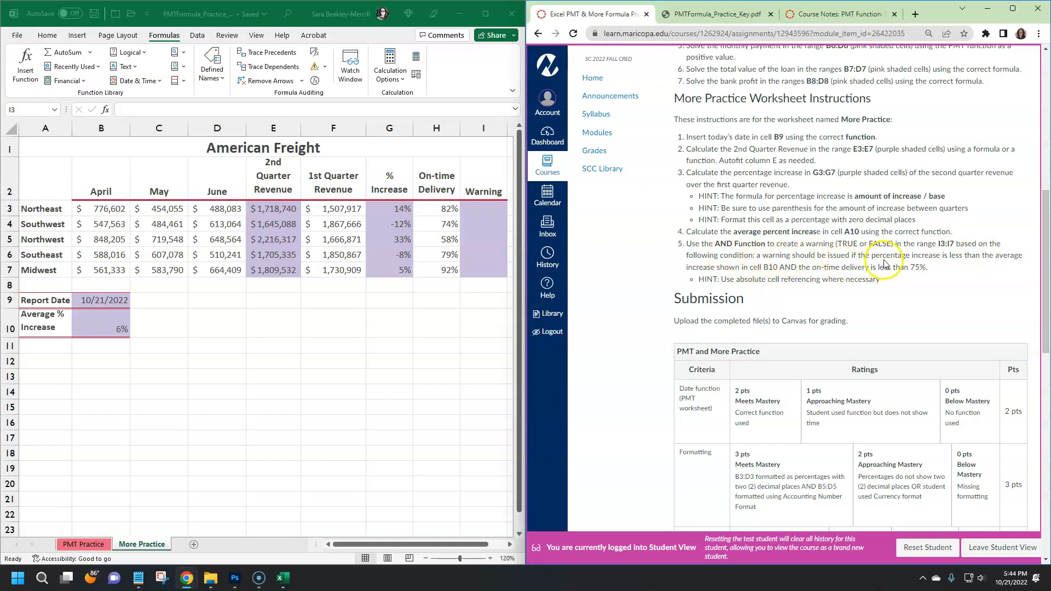
{"action": "left_click", "coordinate": [404, 212]}
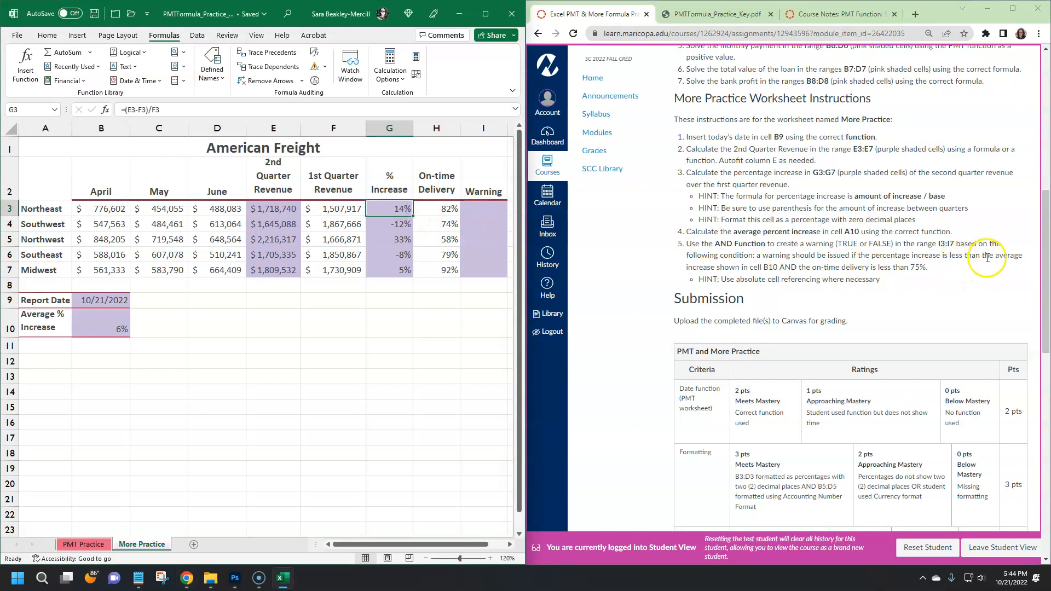
{"action": "left_click", "coordinate": [92, 323]}
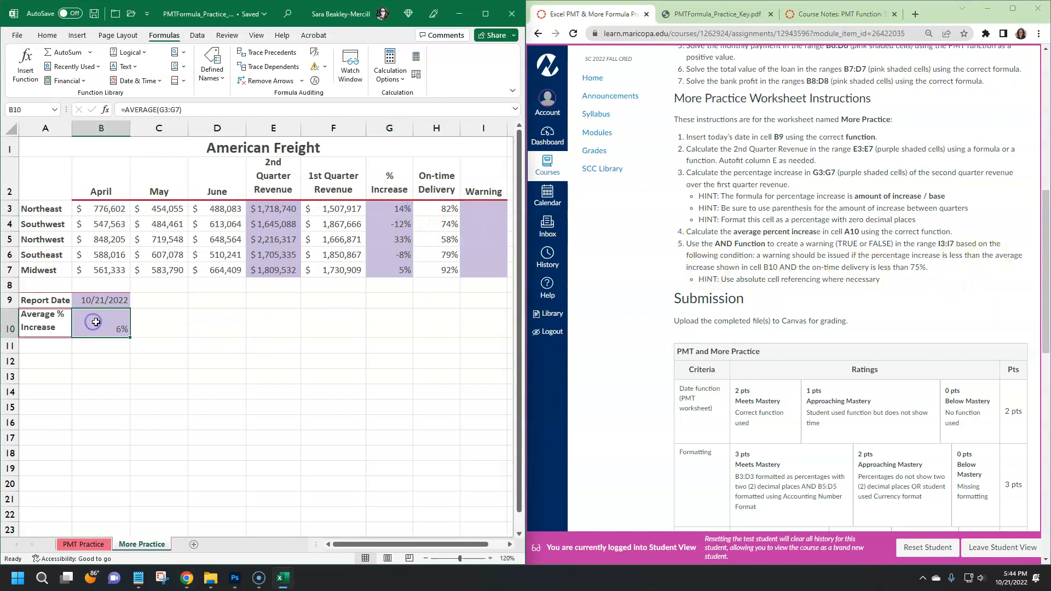
{"action": "double_click", "coordinate": [791, 267]}
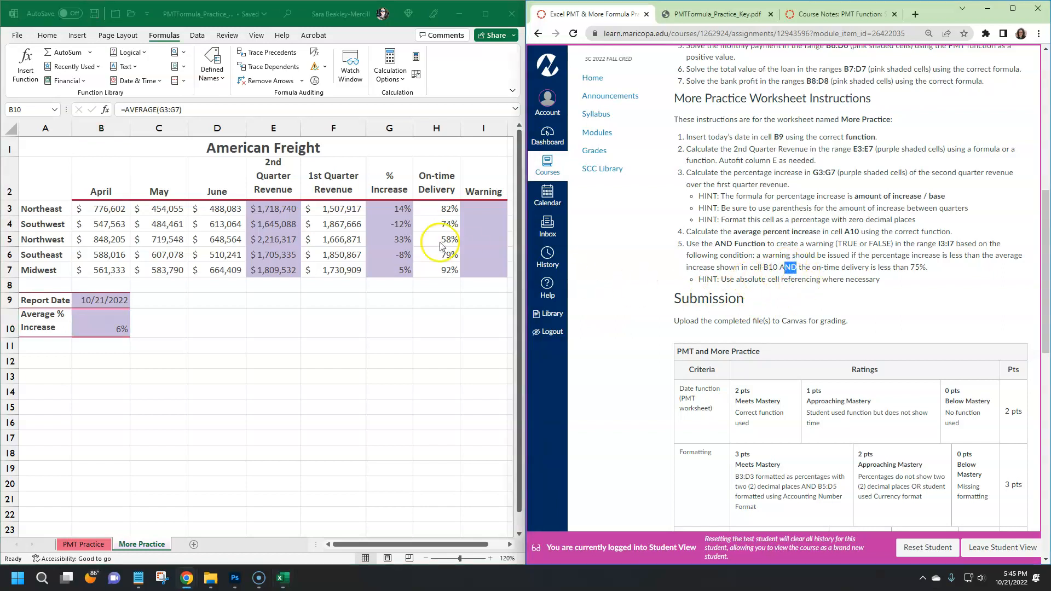
{"action": "left_click", "coordinate": [442, 208]}
{"action": "left_click", "coordinate": [441, 211]}
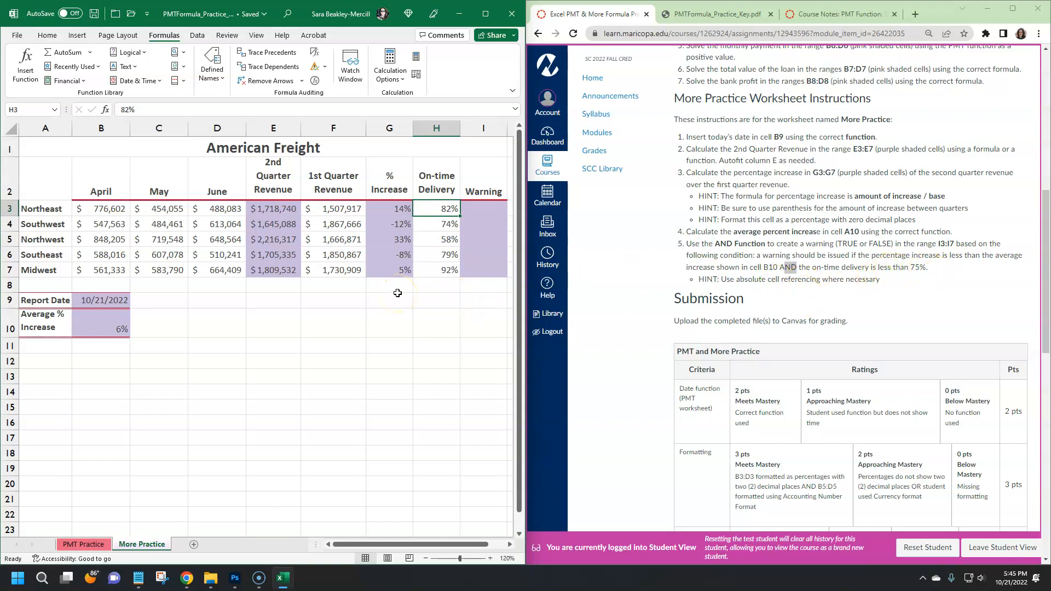
{"action": "left_click", "coordinate": [484, 210]}
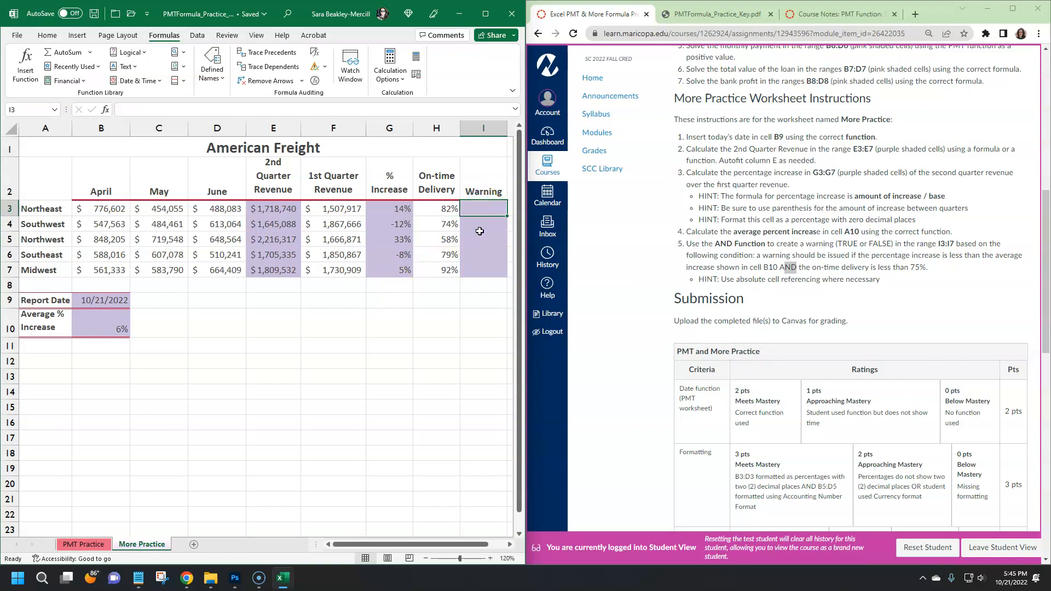
{"action": "left_click", "coordinate": [100, 314]}
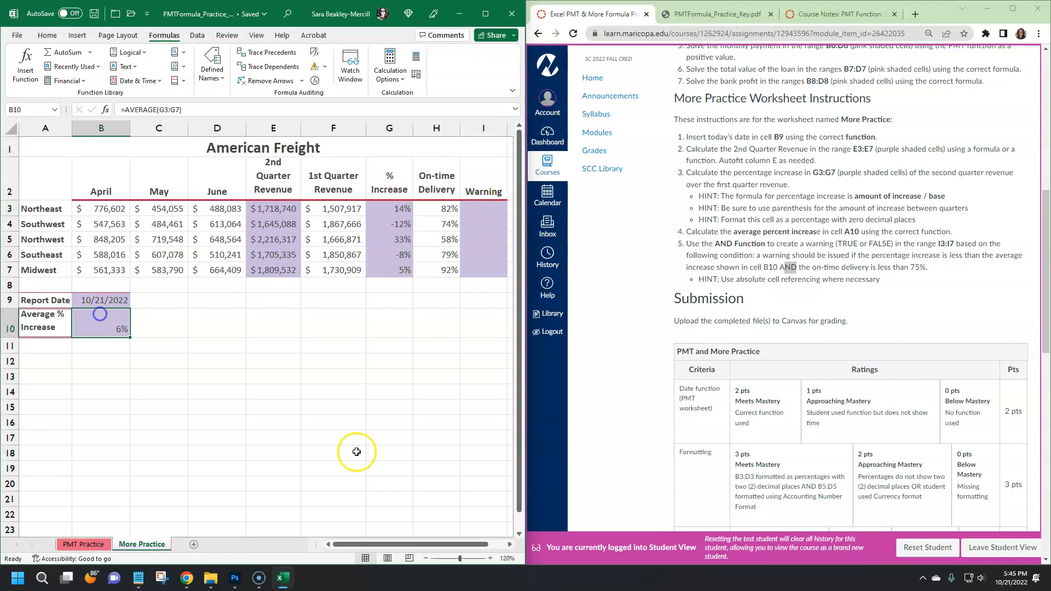
{"action": "left_click", "coordinate": [447, 208]}
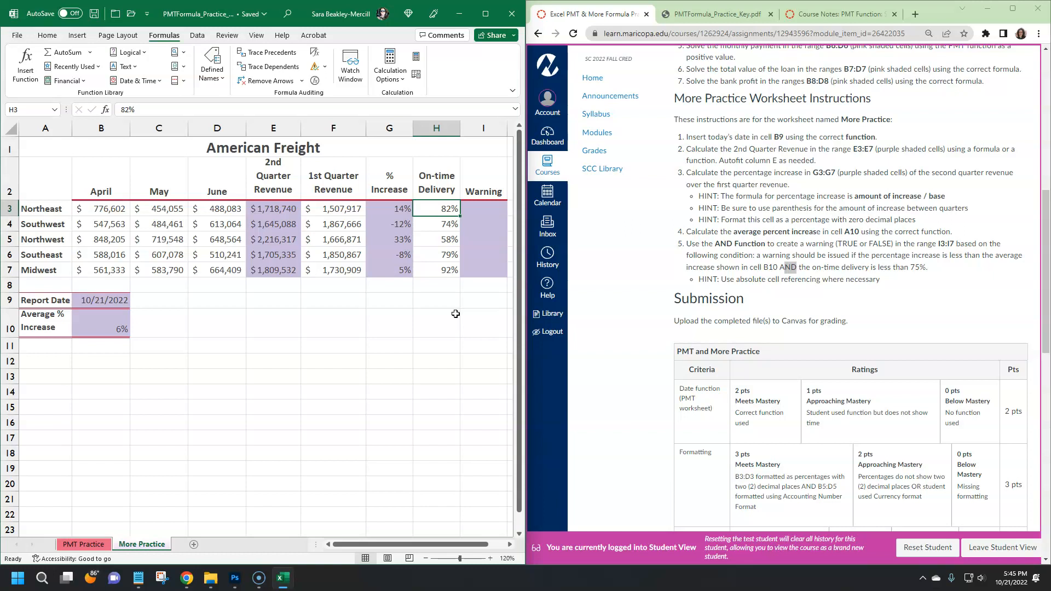
Insert the AND function in the Northeast Warning cell I3, keeping the data table uncovered by its arguments dialog
{"action": "left_click", "coordinate": [484, 210]}
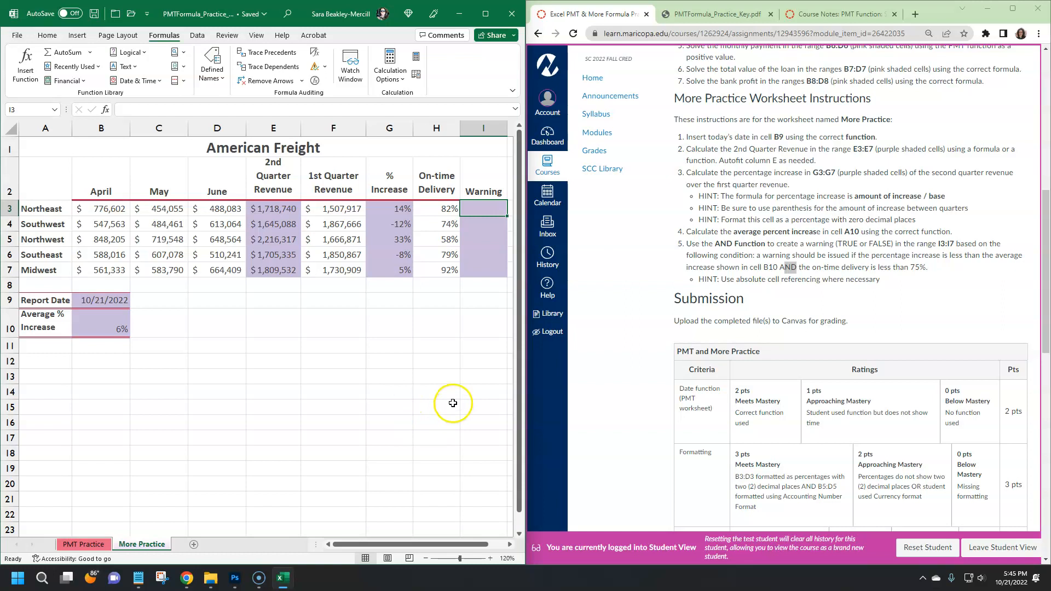
{"action": "left_click", "coordinate": [488, 211]}
{"action": "left_click", "coordinate": [757, 255]}
{"action": "left_click", "coordinate": [490, 210]}
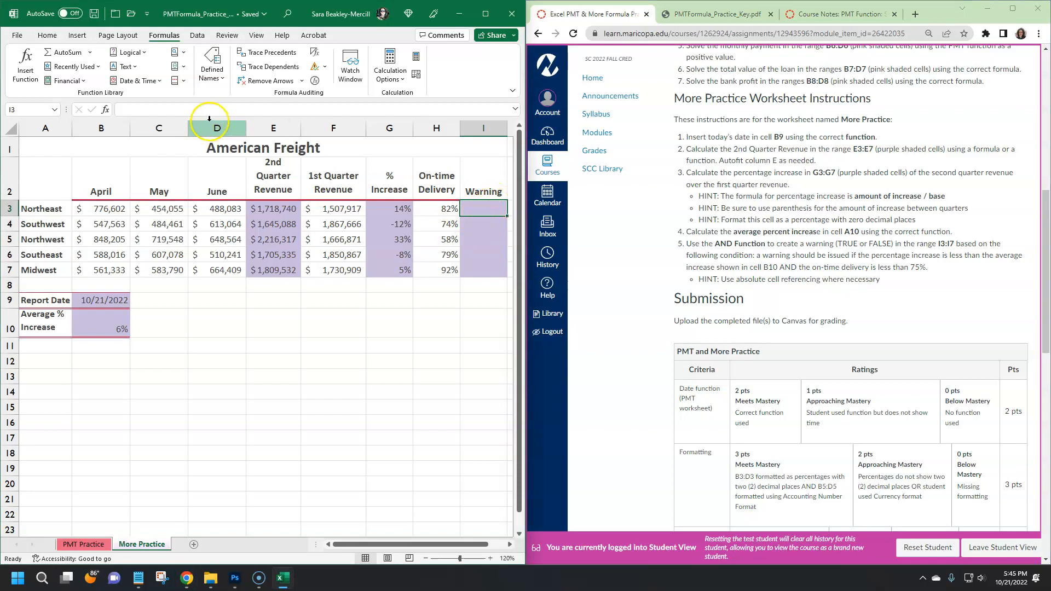
{"action": "left_click", "coordinate": [105, 111]}
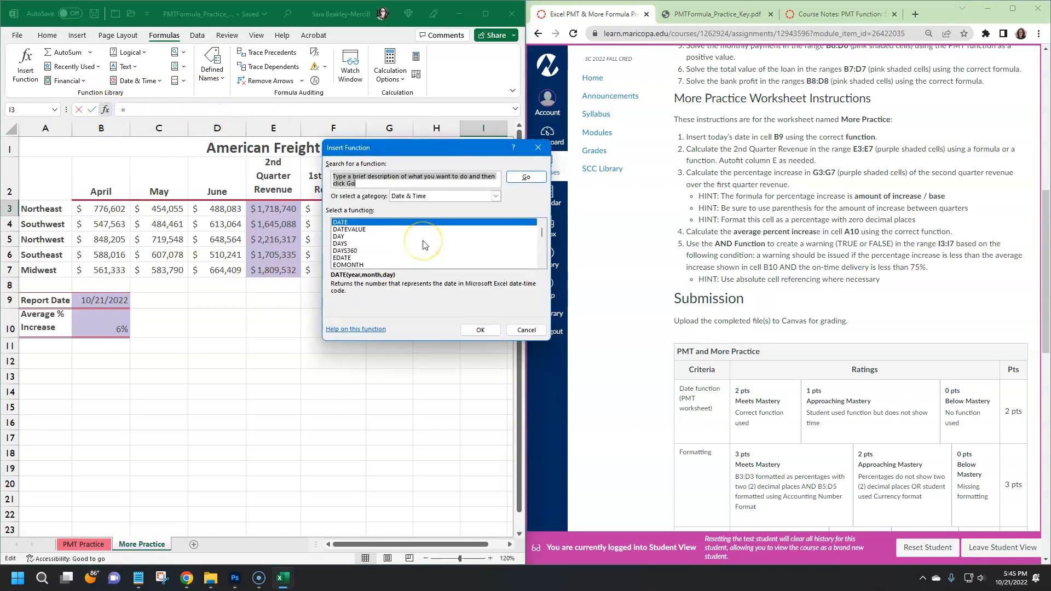
{"action": "type", "text": "and"}
{"action": "key", "text": "Return"}
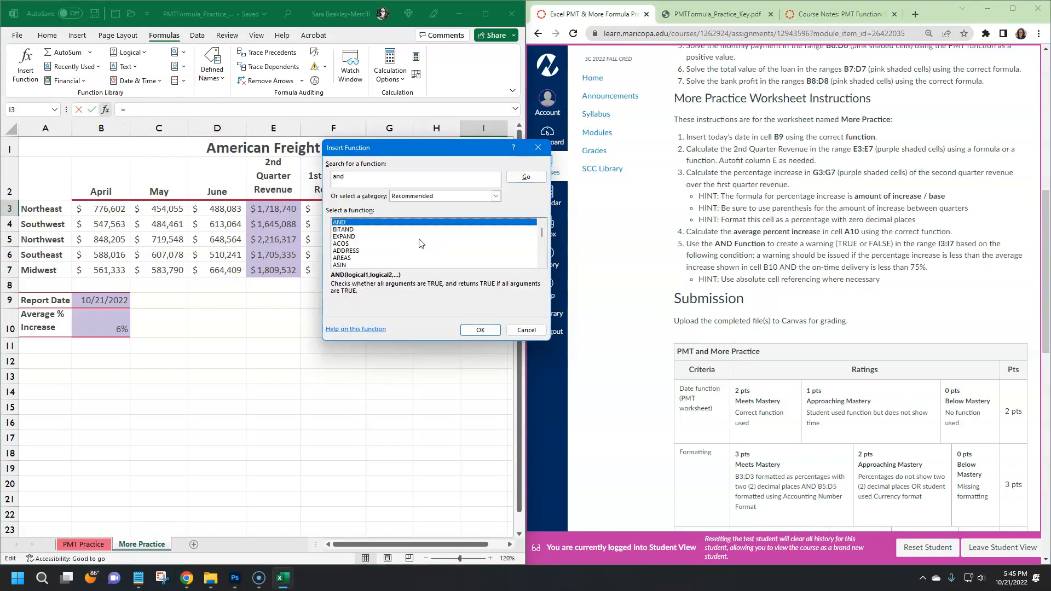
{"action": "double_click", "coordinate": [383, 223]}
{"action": "left_click_drag", "start_coordinate": [428, 174], "coordinate": [322, 320]}
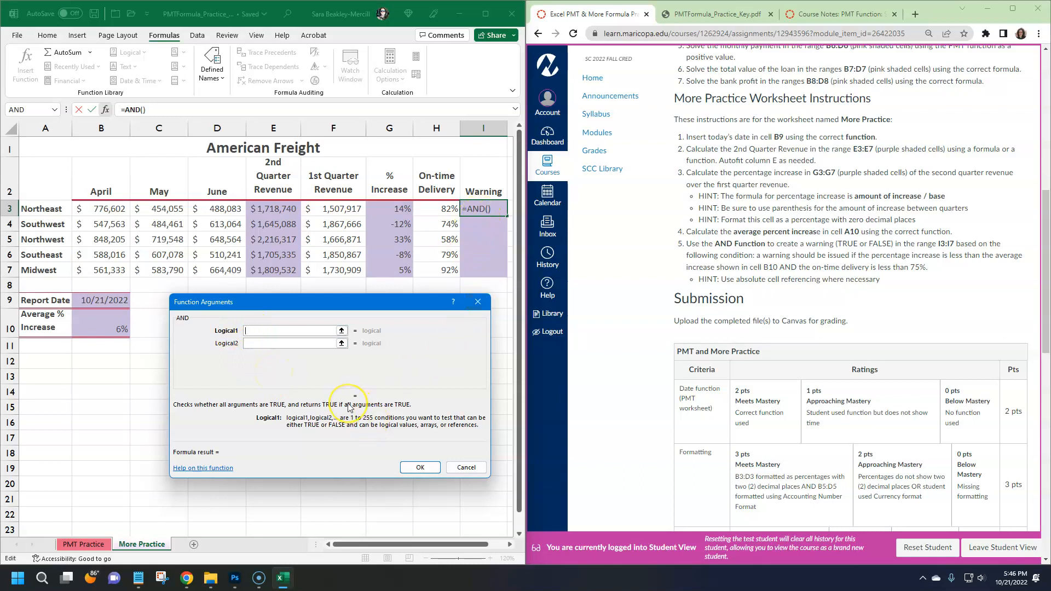
{"action": "left_click_drag", "start_coordinate": [330, 305], "coordinate": [332, 297]}
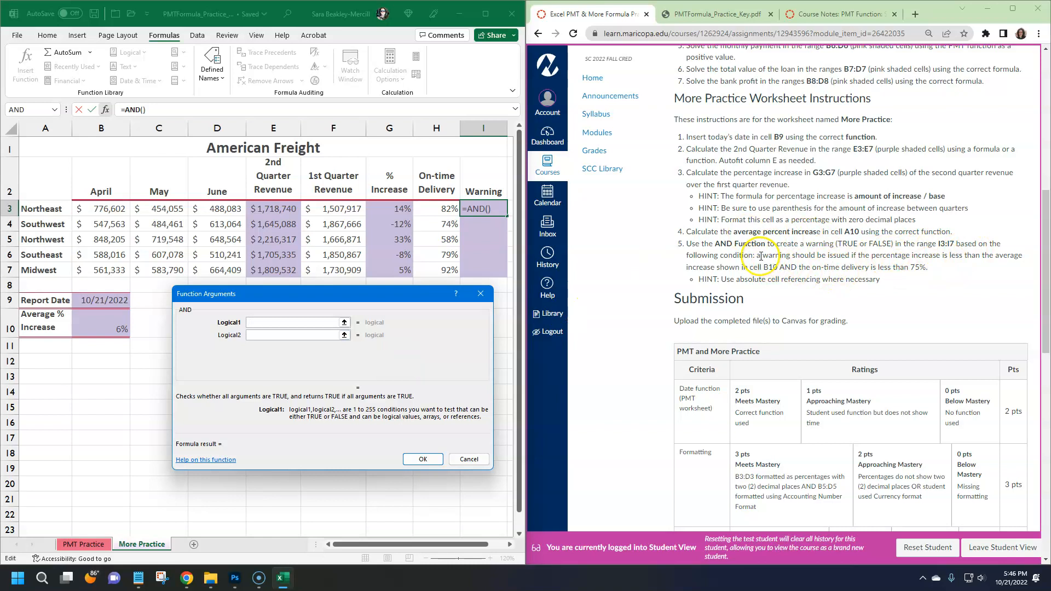
Set the first AND condition to G3<B10, following the percentage increase rule in the assignment instructions
{"action": "left_click_drag", "start_coordinate": [850, 255], "coordinate": [799, 255]}
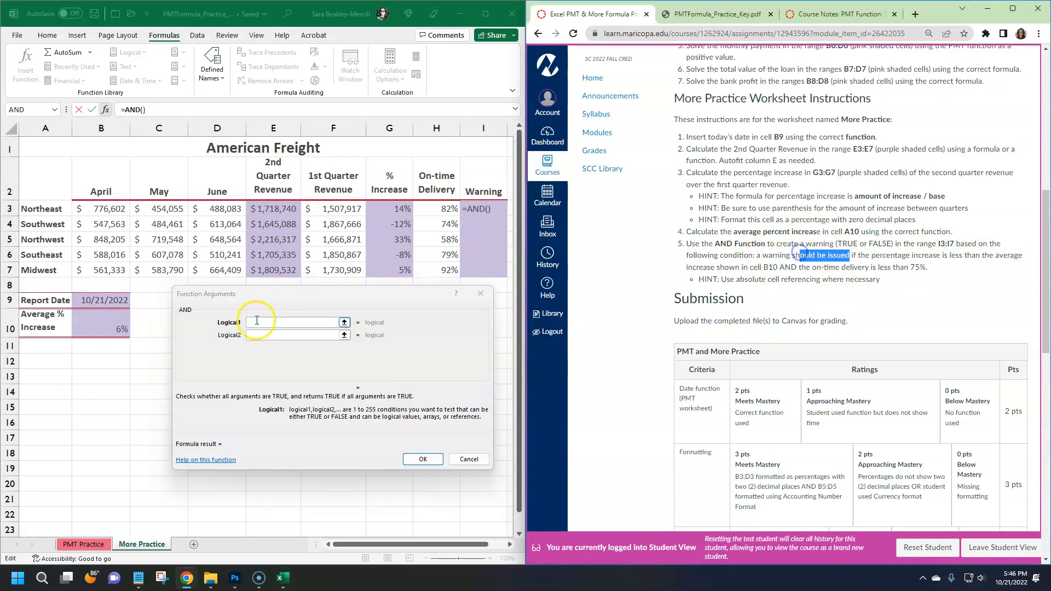
{"action": "left_click", "coordinate": [253, 323]}
{"action": "left_click", "coordinate": [399, 209]}
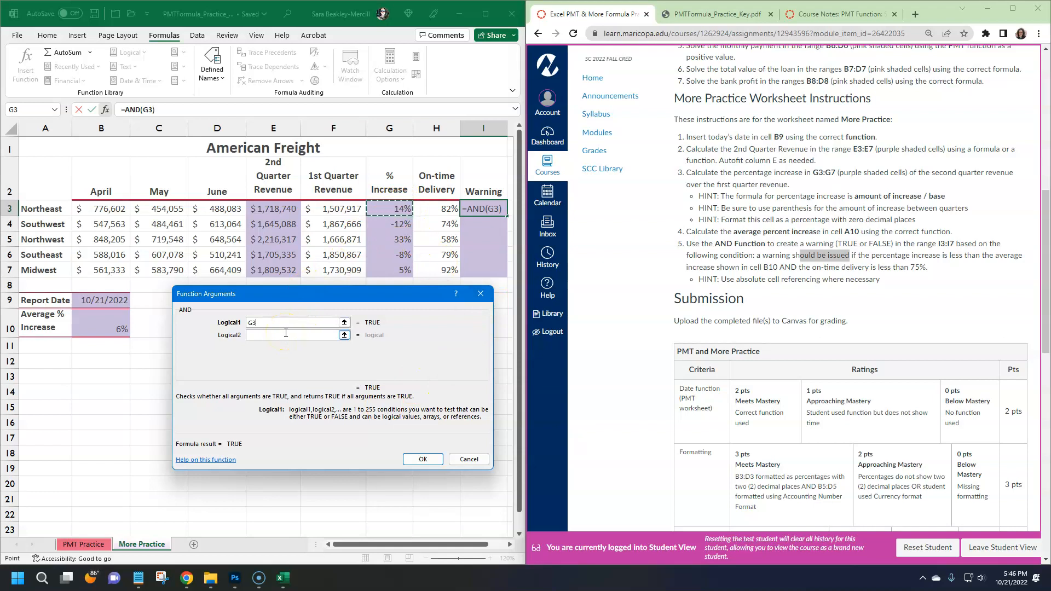
{"action": "type", "text": "<"}
{"action": "left_click", "coordinate": [104, 327]}
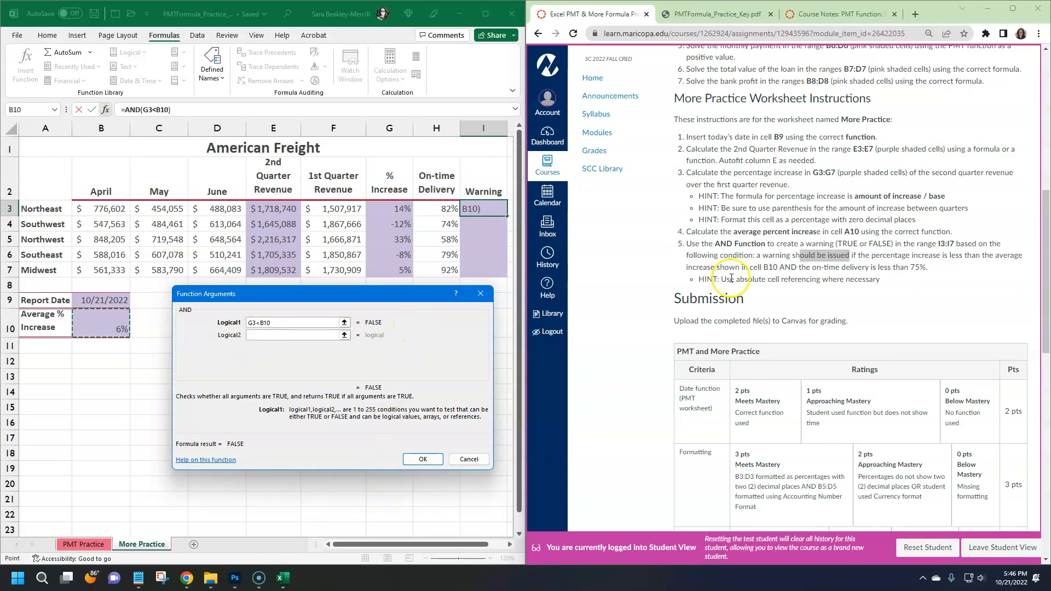
Add the on-time delivery rule as the second AND condition, H3<75%, and enter the formula in I3
{"action": "left_click_drag", "start_coordinate": [817, 267], "coordinate": [927, 274]}
{"action": "left_click", "coordinate": [304, 334]}
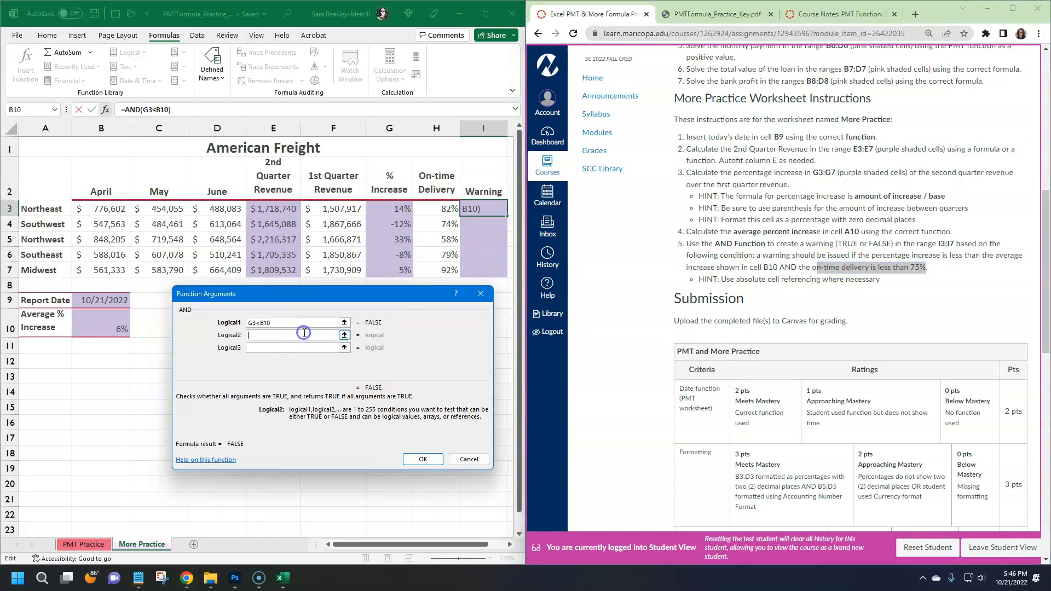
{"action": "left_click", "coordinate": [444, 206]}
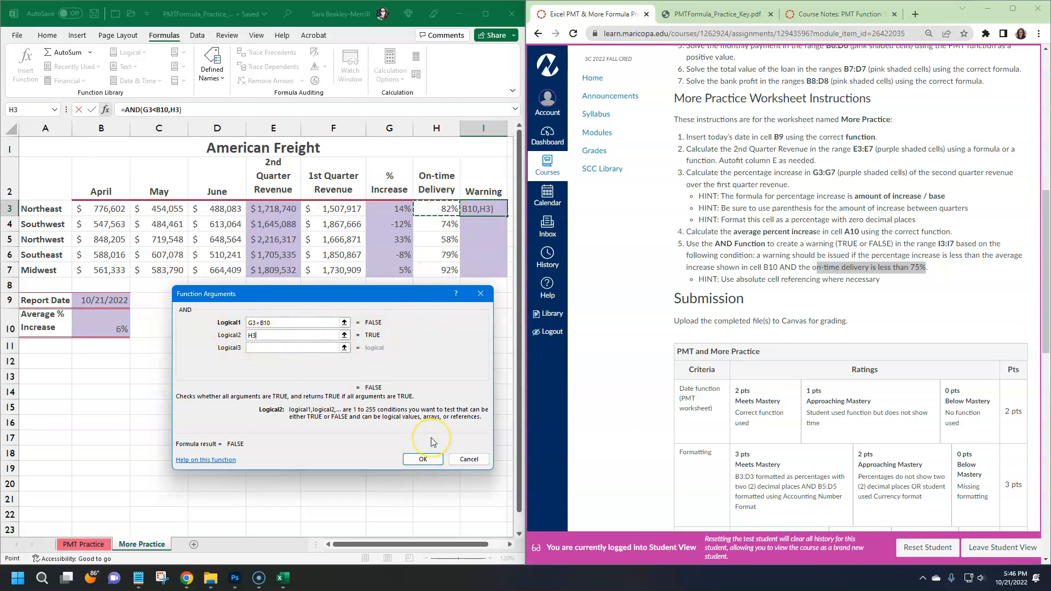
{"action": "type", "text": "<75%"}
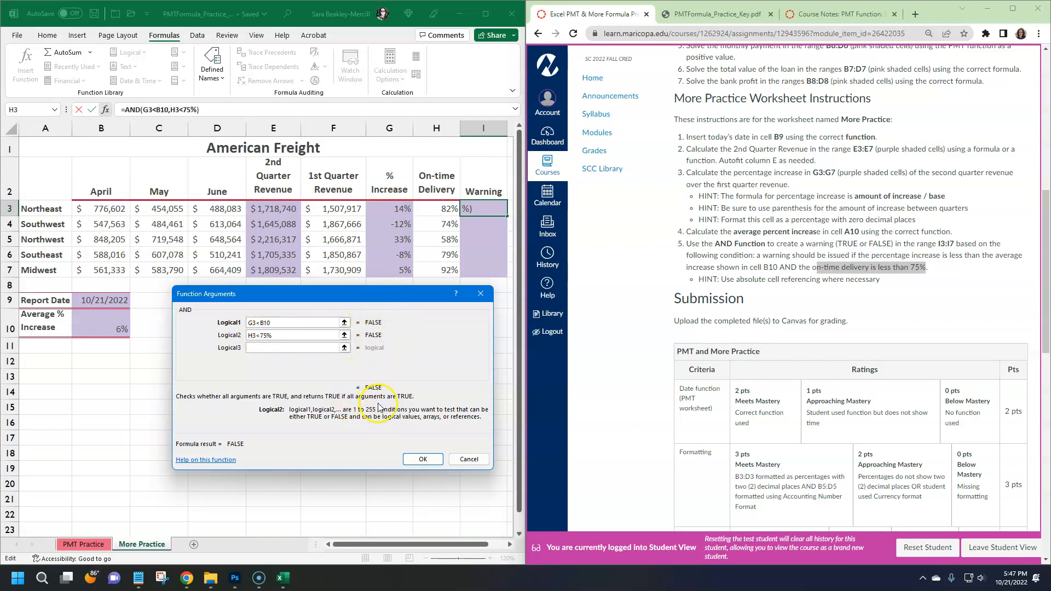
{"action": "left_click", "coordinate": [276, 323]}
{"action": "left_click_drag", "start_coordinate": [294, 298], "coordinate": [294, 308]}
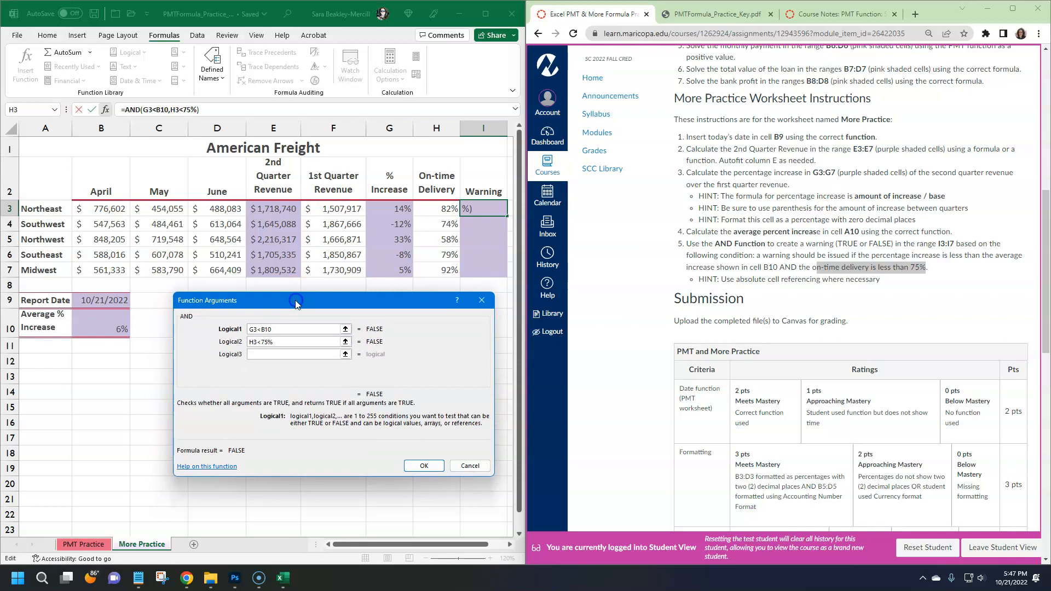
{"action": "left_click", "coordinate": [273, 329]}
{"action": "left_click", "coordinate": [434, 465]}
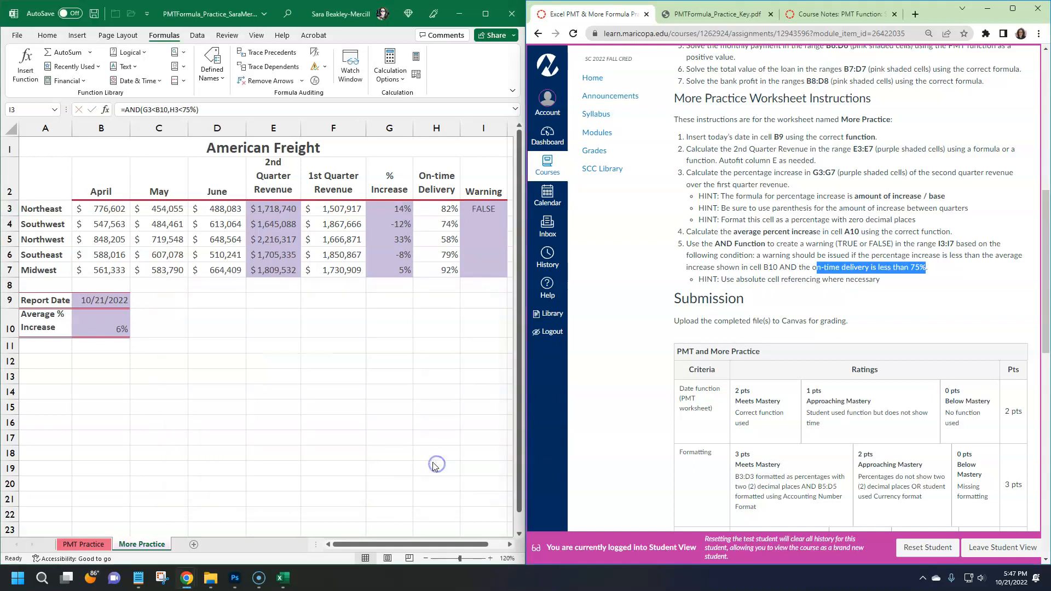
Bring up the answer key PDF and fill the I3 warning formula down through I7
{"action": "left_click", "coordinate": [717, 14]}
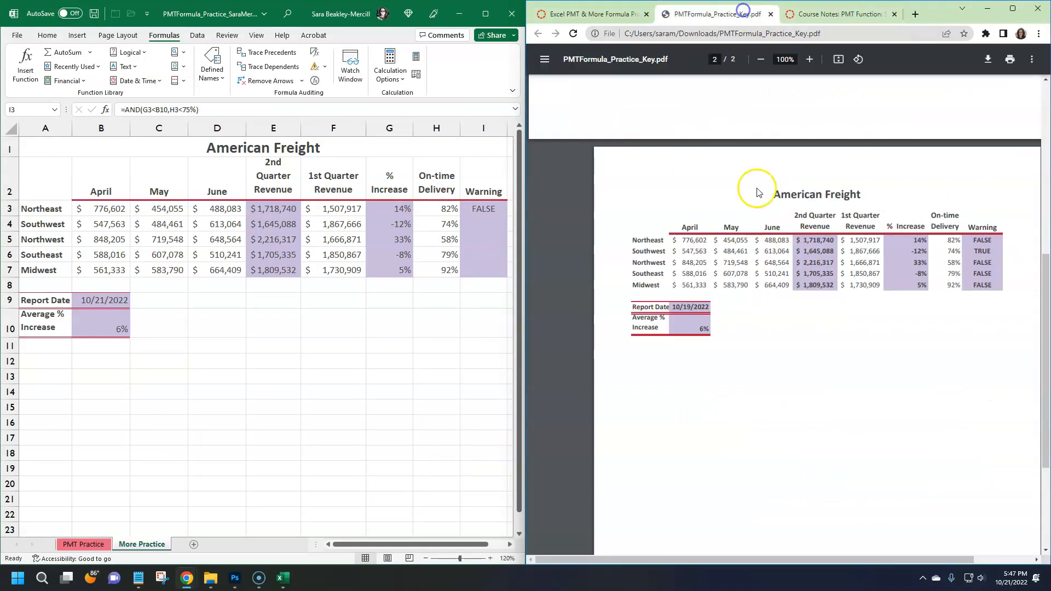
{"action": "left_click", "coordinate": [481, 204]}
{"action": "left_click_drag", "start_coordinate": [506, 216], "coordinate": [496, 274]}
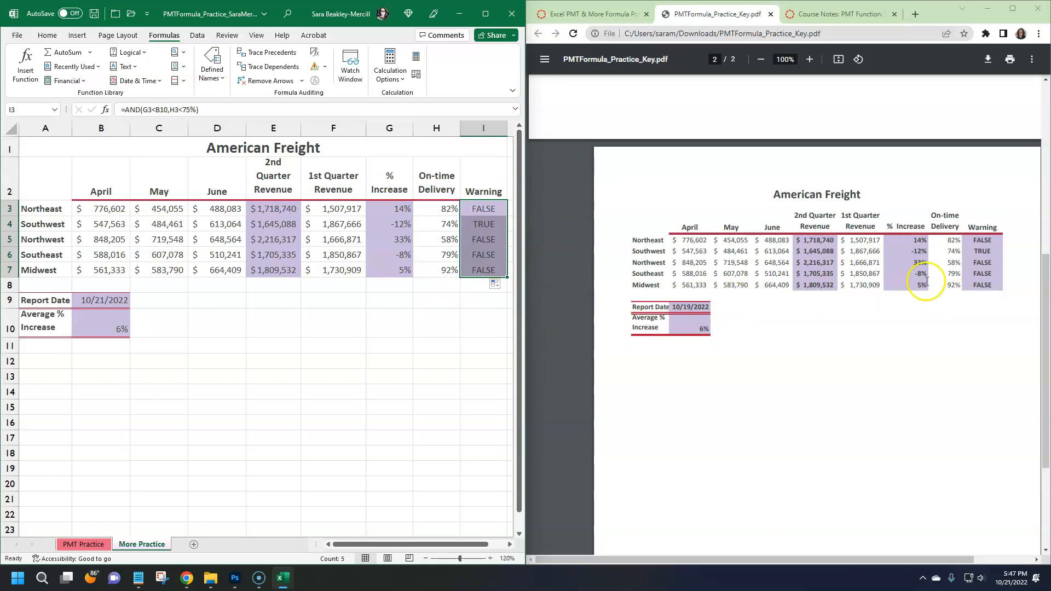
Inspect the copied warning formulas in I4, I5, I6 and I7 to see which average cell each one references
{"action": "left_click", "coordinate": [484, 225]}
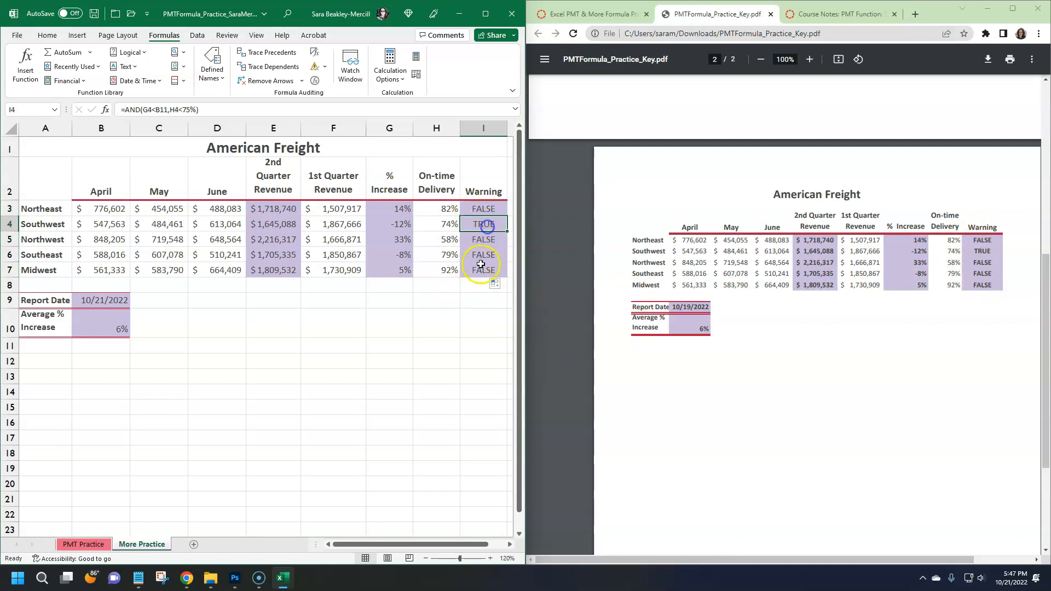
{"action": "double_click", "coordinate": [484, 225]}
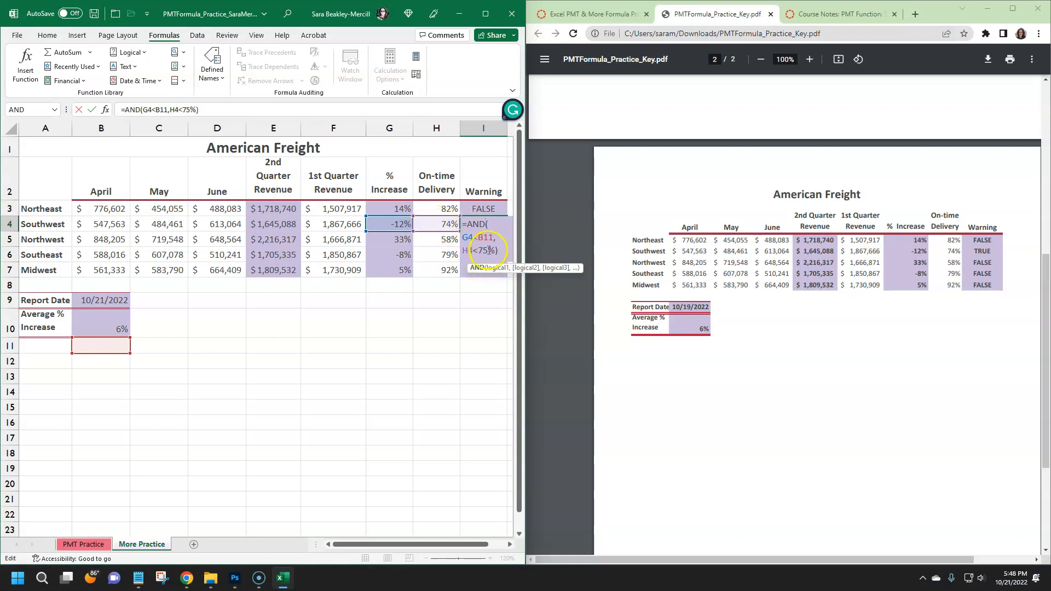
{"action": "key", "text": "ctrl+Return"}
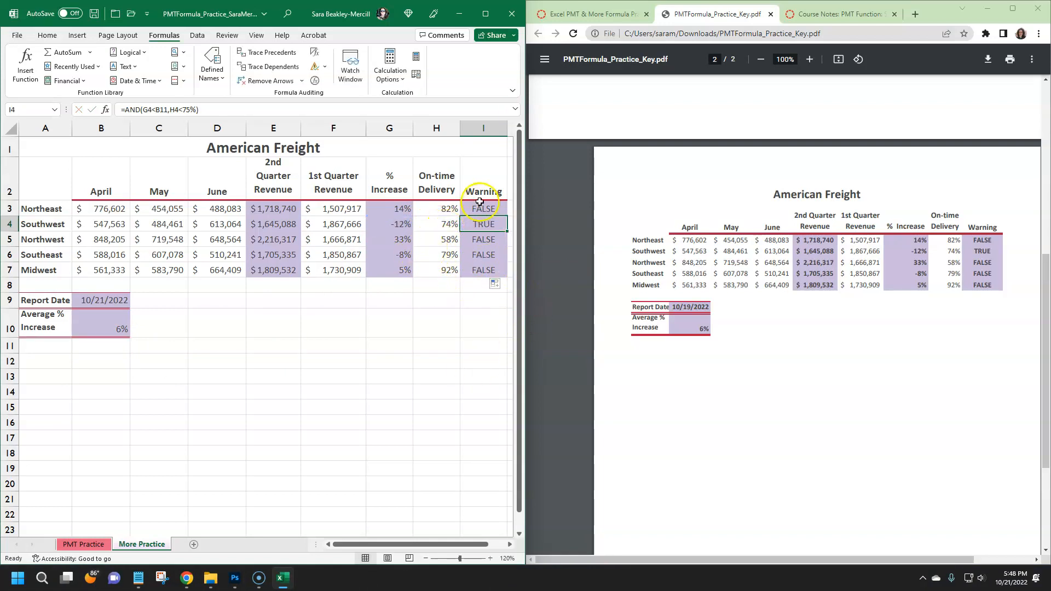
{"action": "double_click", "coordinate": [481, 239]}
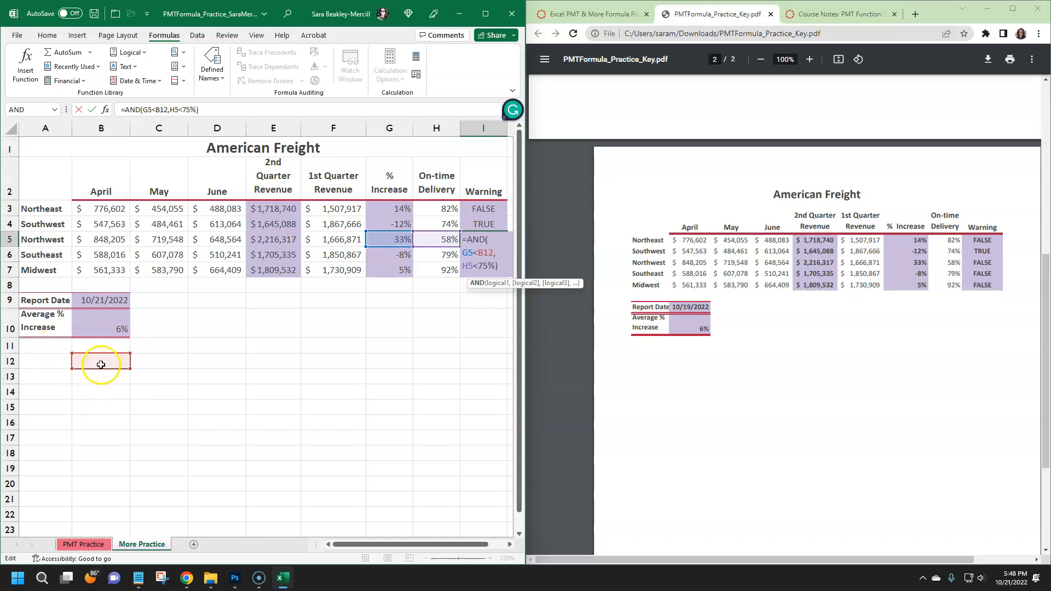
{"action": "key", "text": "ctrl+Return"}
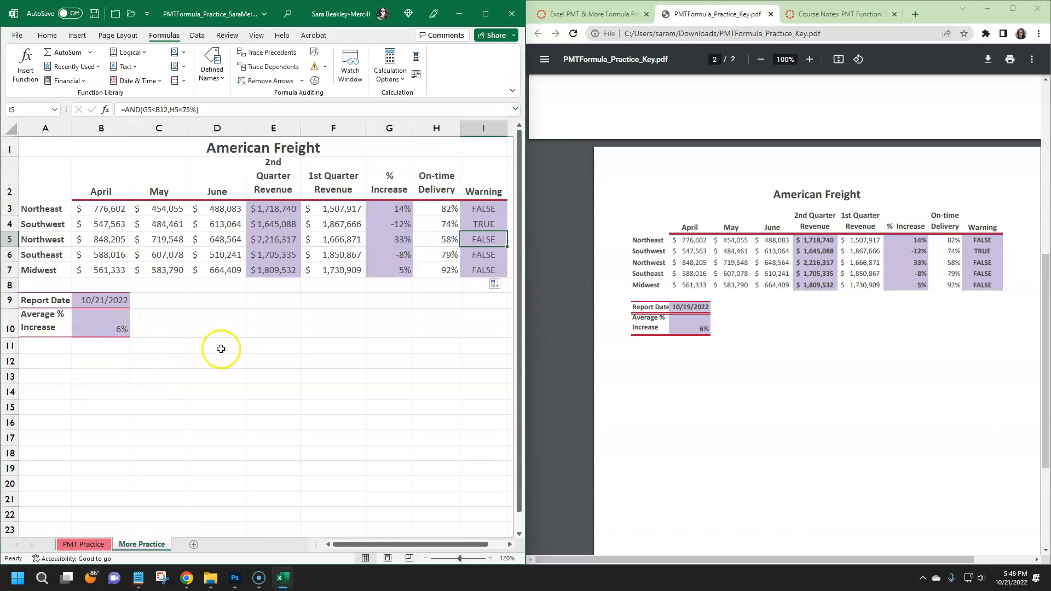
{"action": "double_click", "coordinate": [481, 255]}
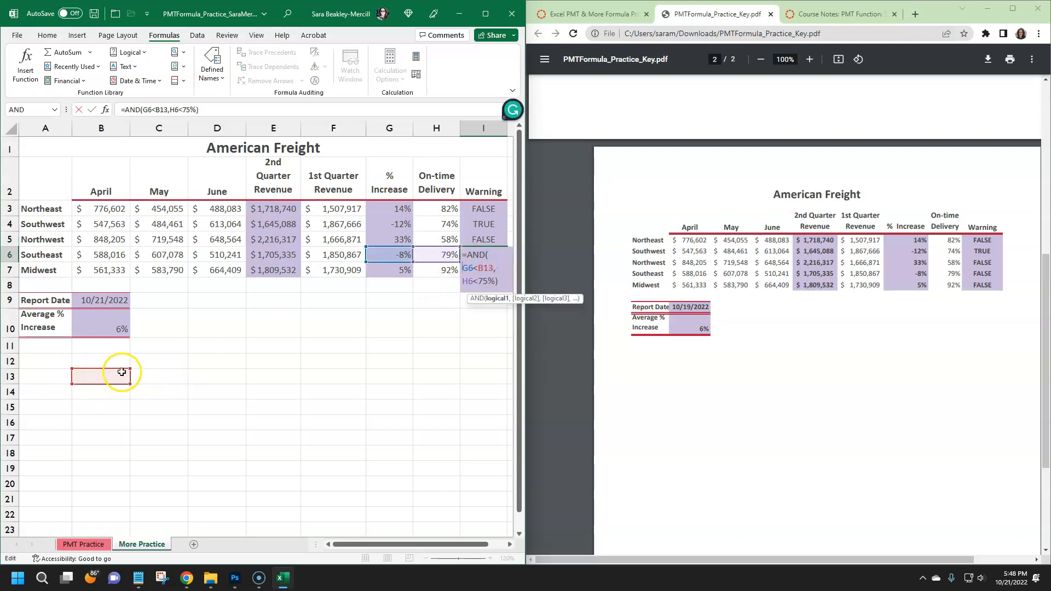
{"action": "key", "text": "Escape"}
{"action": "double_click", "coordinate": [479, 270]}
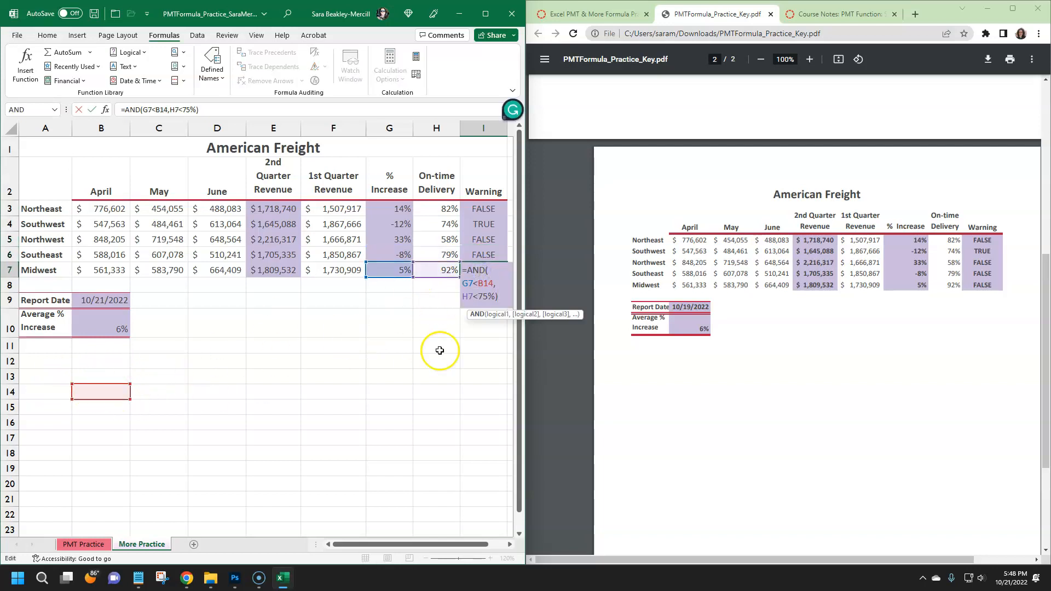
{"action": "key", "text": "Escape"}
Clear the copied warning formulas from I4:I7
{"action": "left_click", "coordinate": [490, 209]}
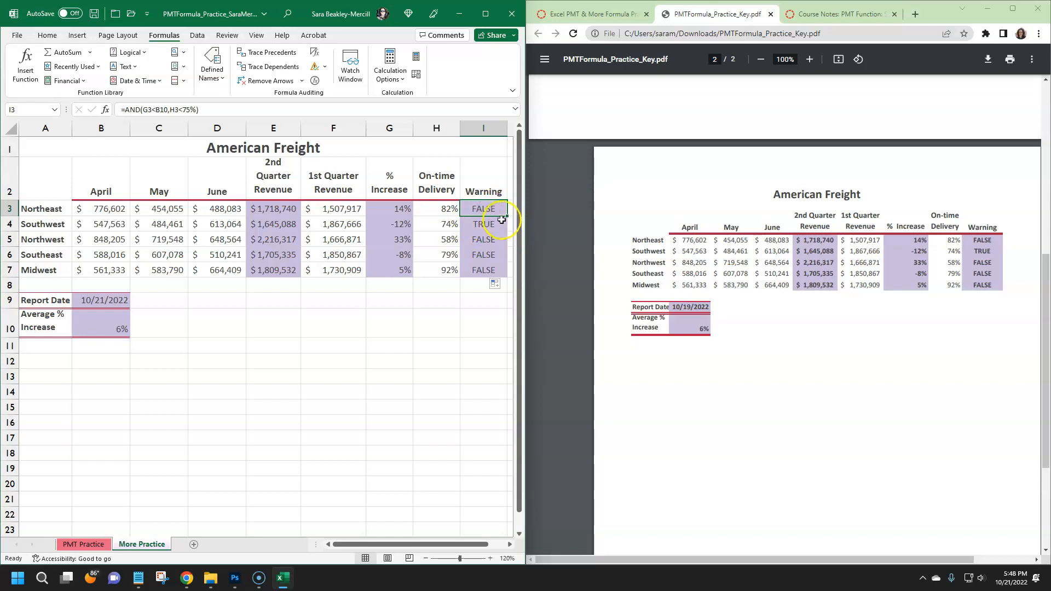
{"action": "left_click_drag", "start_coordinate": [496, 224], "coordinate": [487, 270]}
{"action": "key", "text": "Delete"}
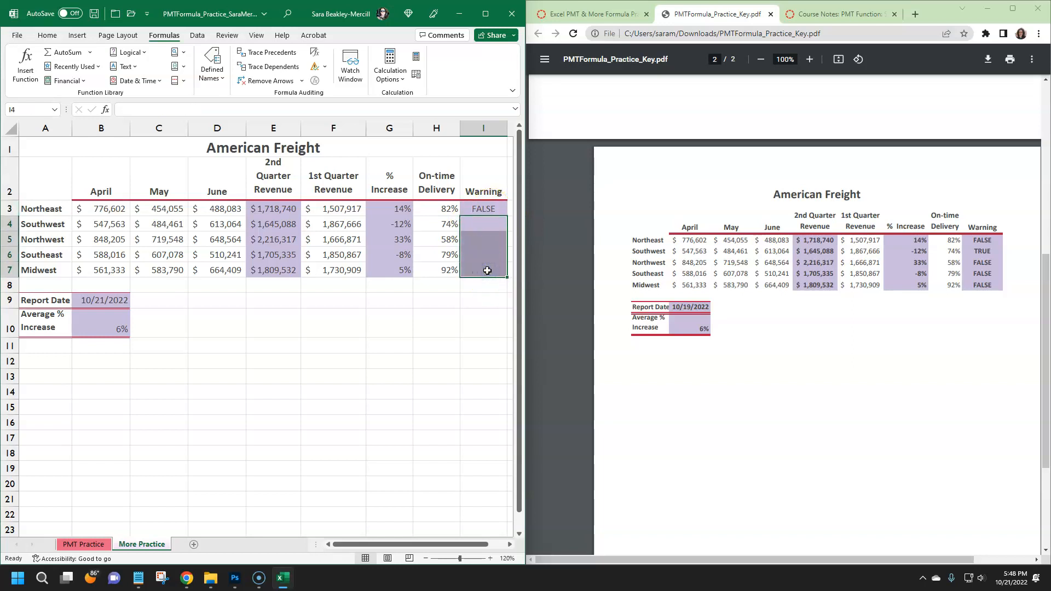
Make the average reference in I3's first AND condition absolute, so that it reads G3<$B$10
{"action": "double_click", "coordinate": [480, 214]}
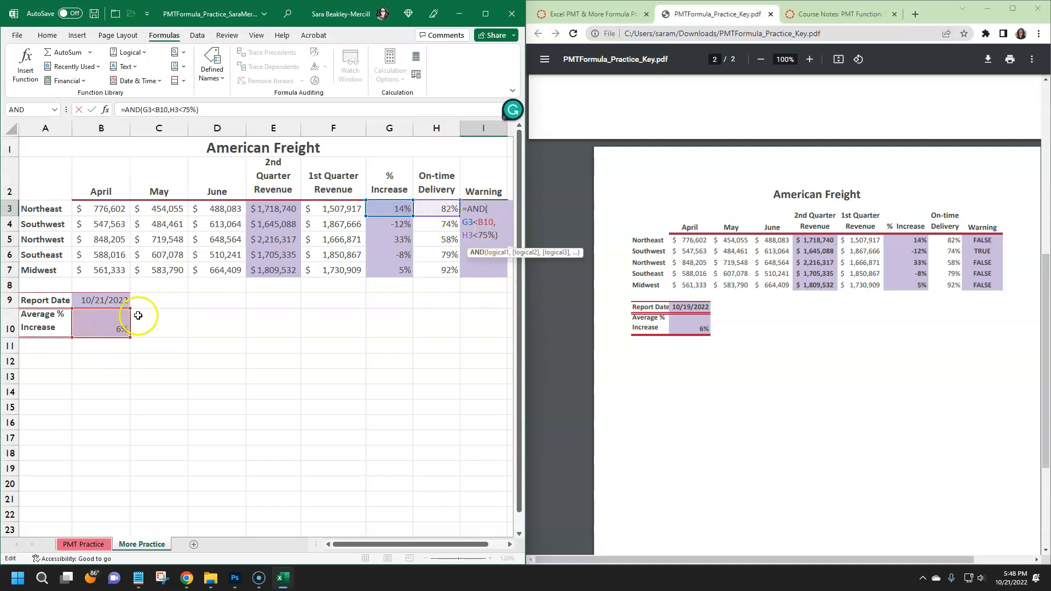
{"action": "key", "text": "Escape"}
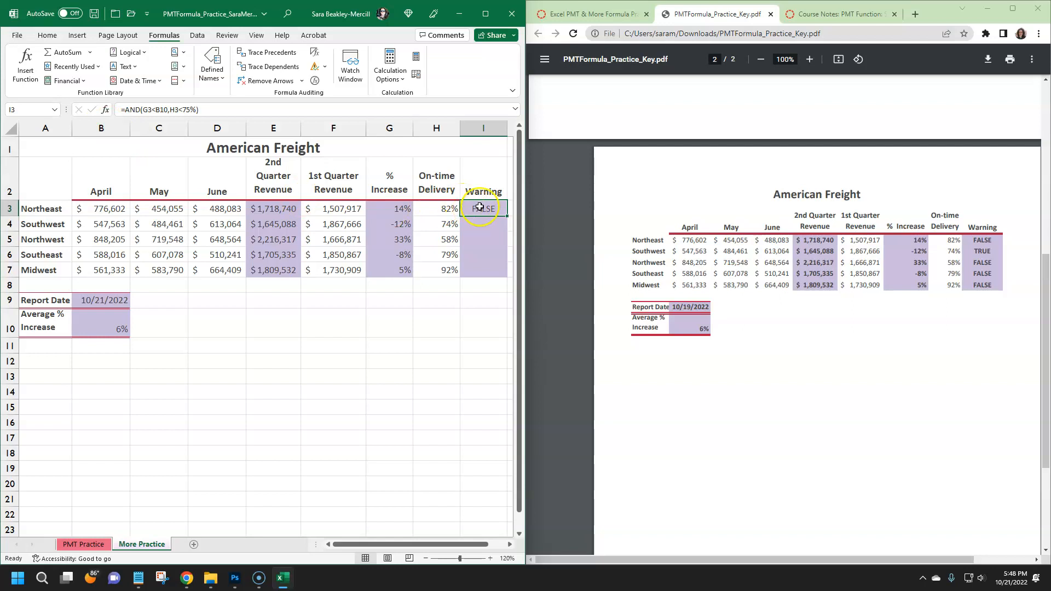
{"action": "left_click", "coordinate": [105, 110]}
{"action": "left_click", "coordinate": [272, 327]}
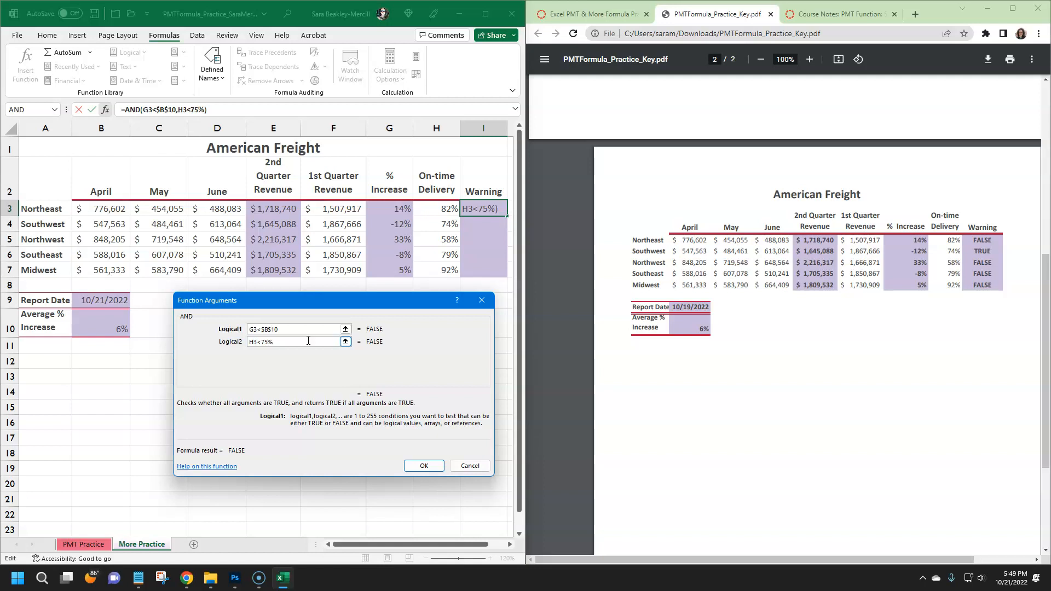
{"action": "left_click", "coordinate": [432, 465]}
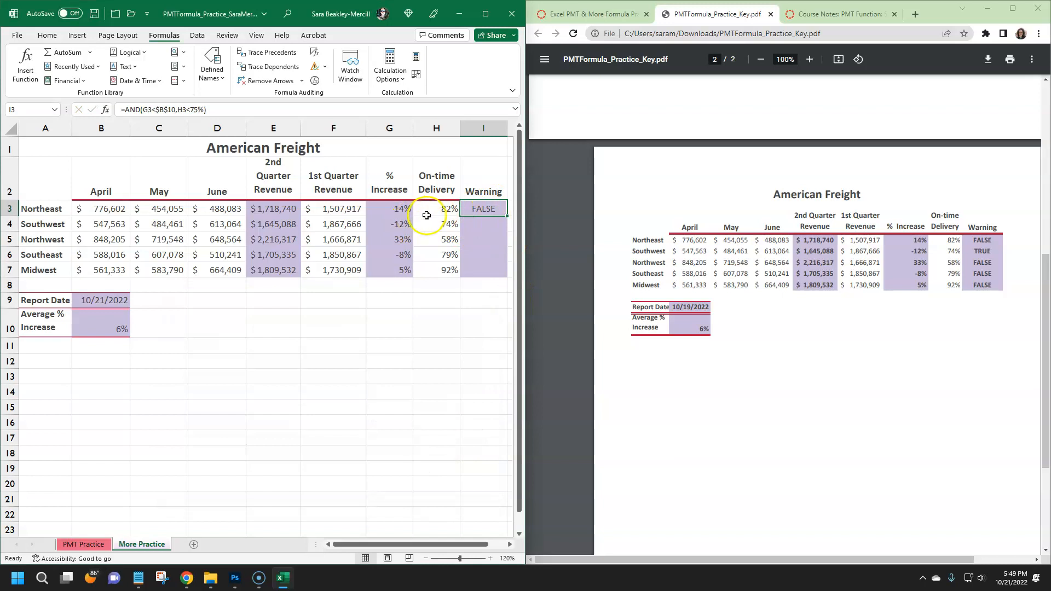
Fill the corrected I3 warning formula down through I7 and check the references copied into I4 and I7
{"action": "left_click_drag", "start_coordinate": [507, 218], "coordinate": [495, 271]}
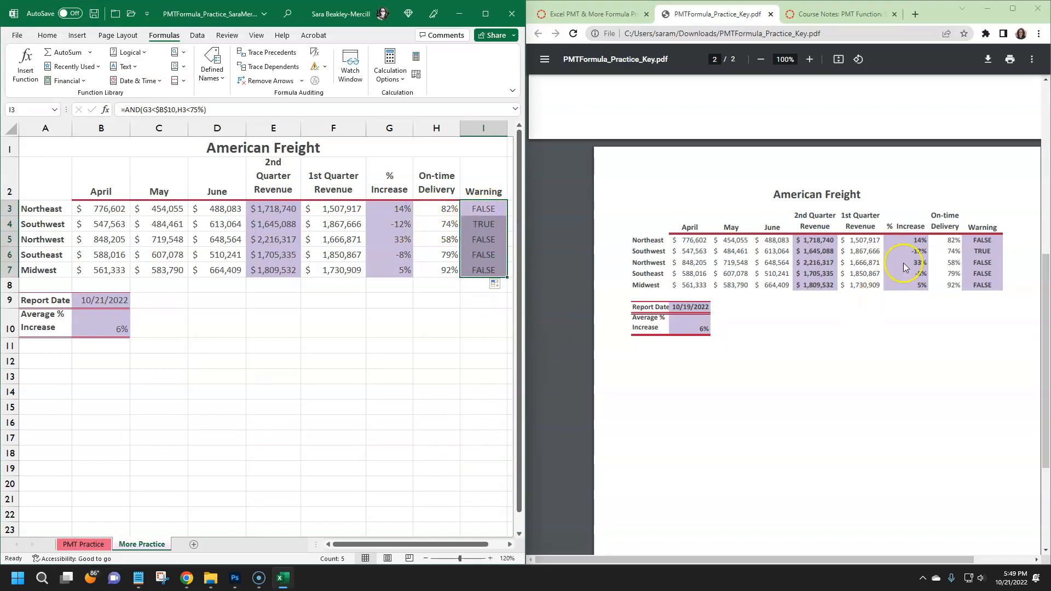
{"action": "double_click", "coordinate": [484, 226]}
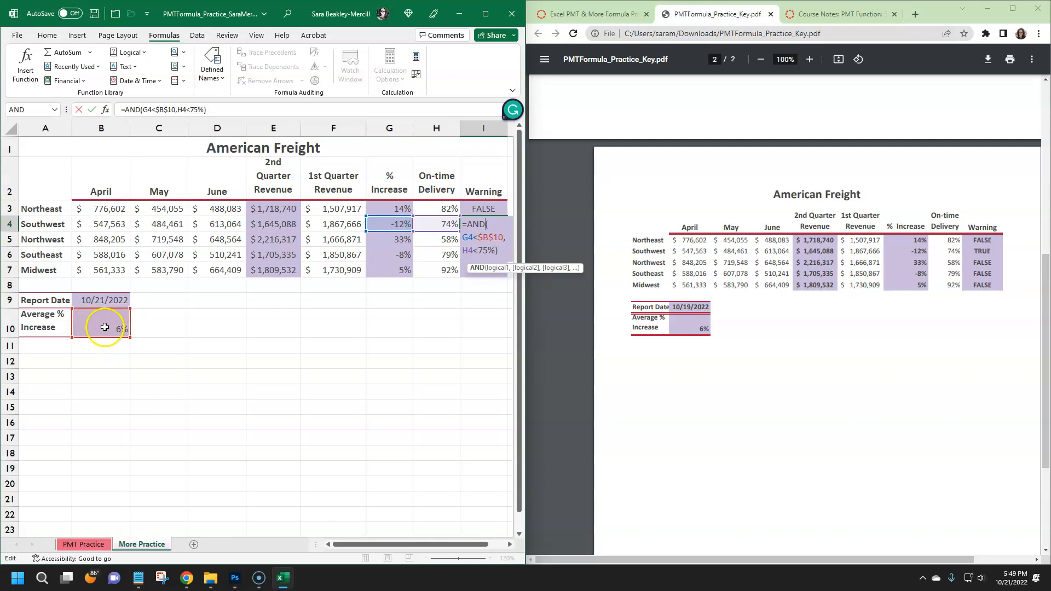
{"action": "key", "text": "Return"}
{"action": "double_click", "coordinate": [476, 271]}
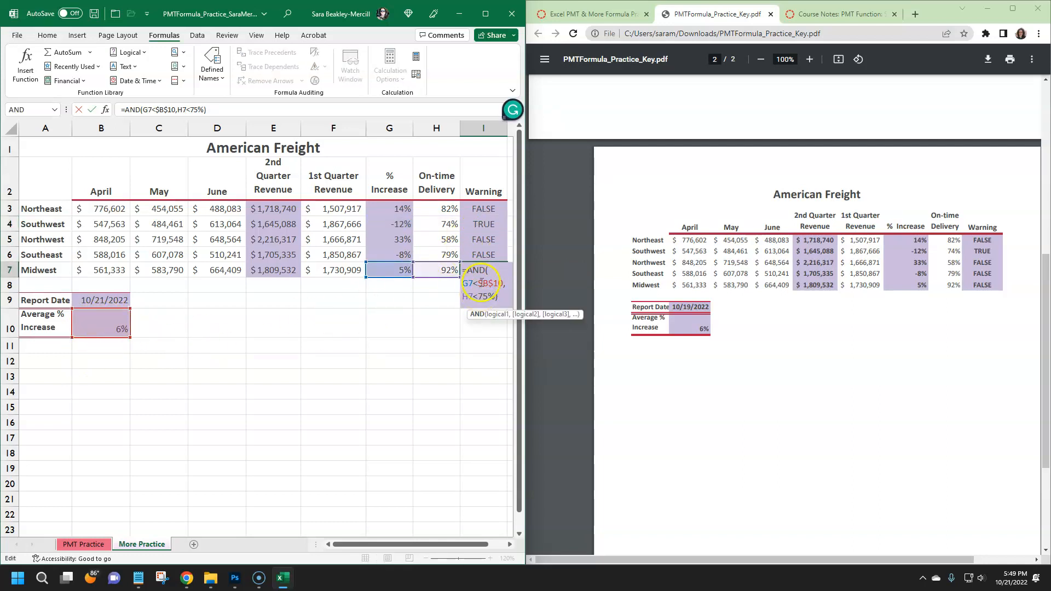
{"action": "key", "text": "ctrl+Return"}
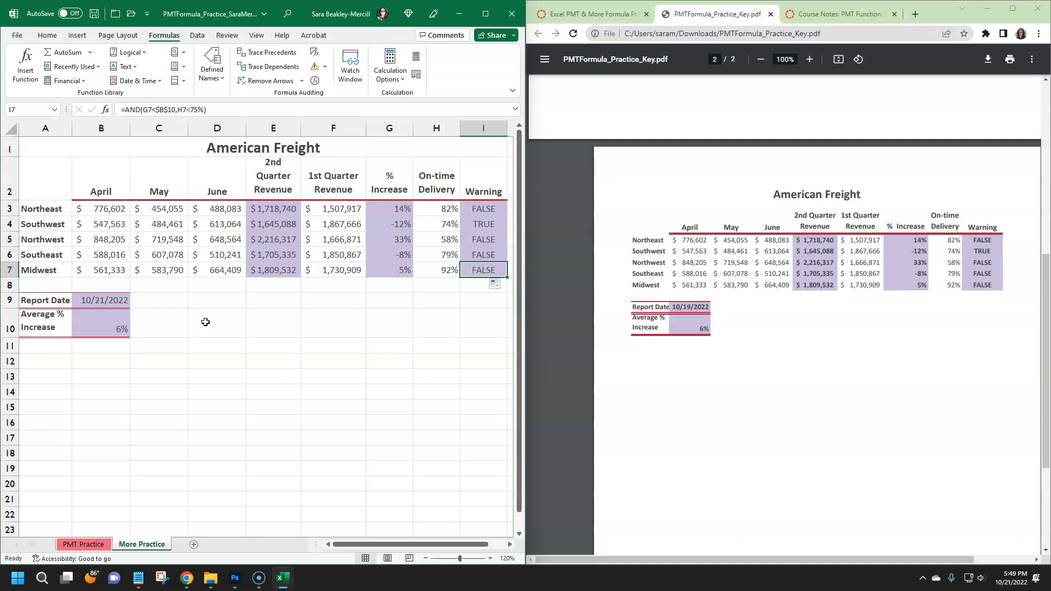
Switch to the PMT Practice worksheet to review the loan scenarios
{"action": "left_click", "coordinate": [109, 544]}
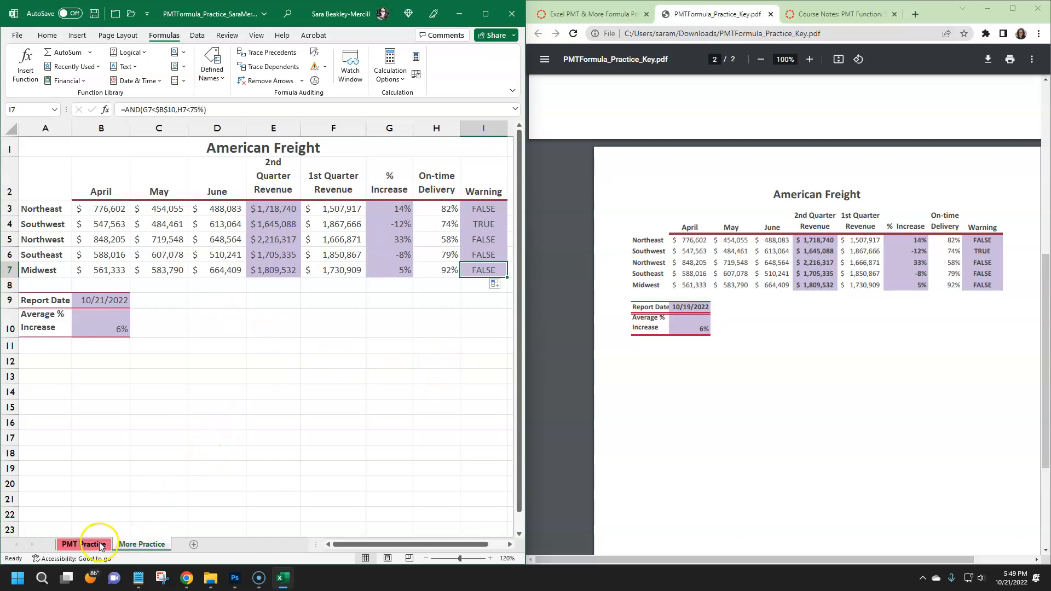
{"action": "left_click", "coordinate": [100, 544]}
{"action": "left_click", "coordinate": [298, 403]}
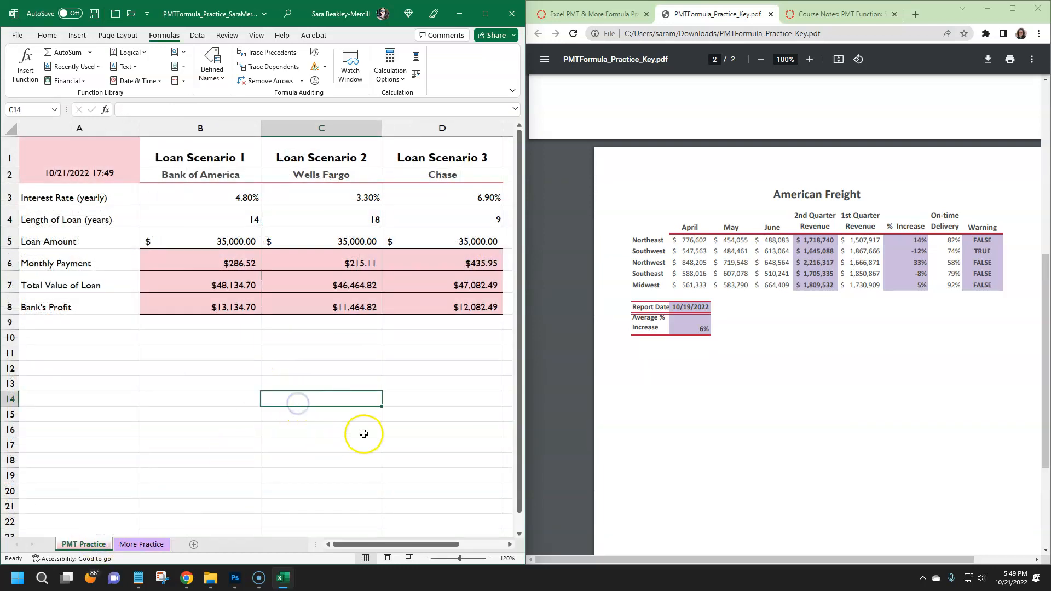